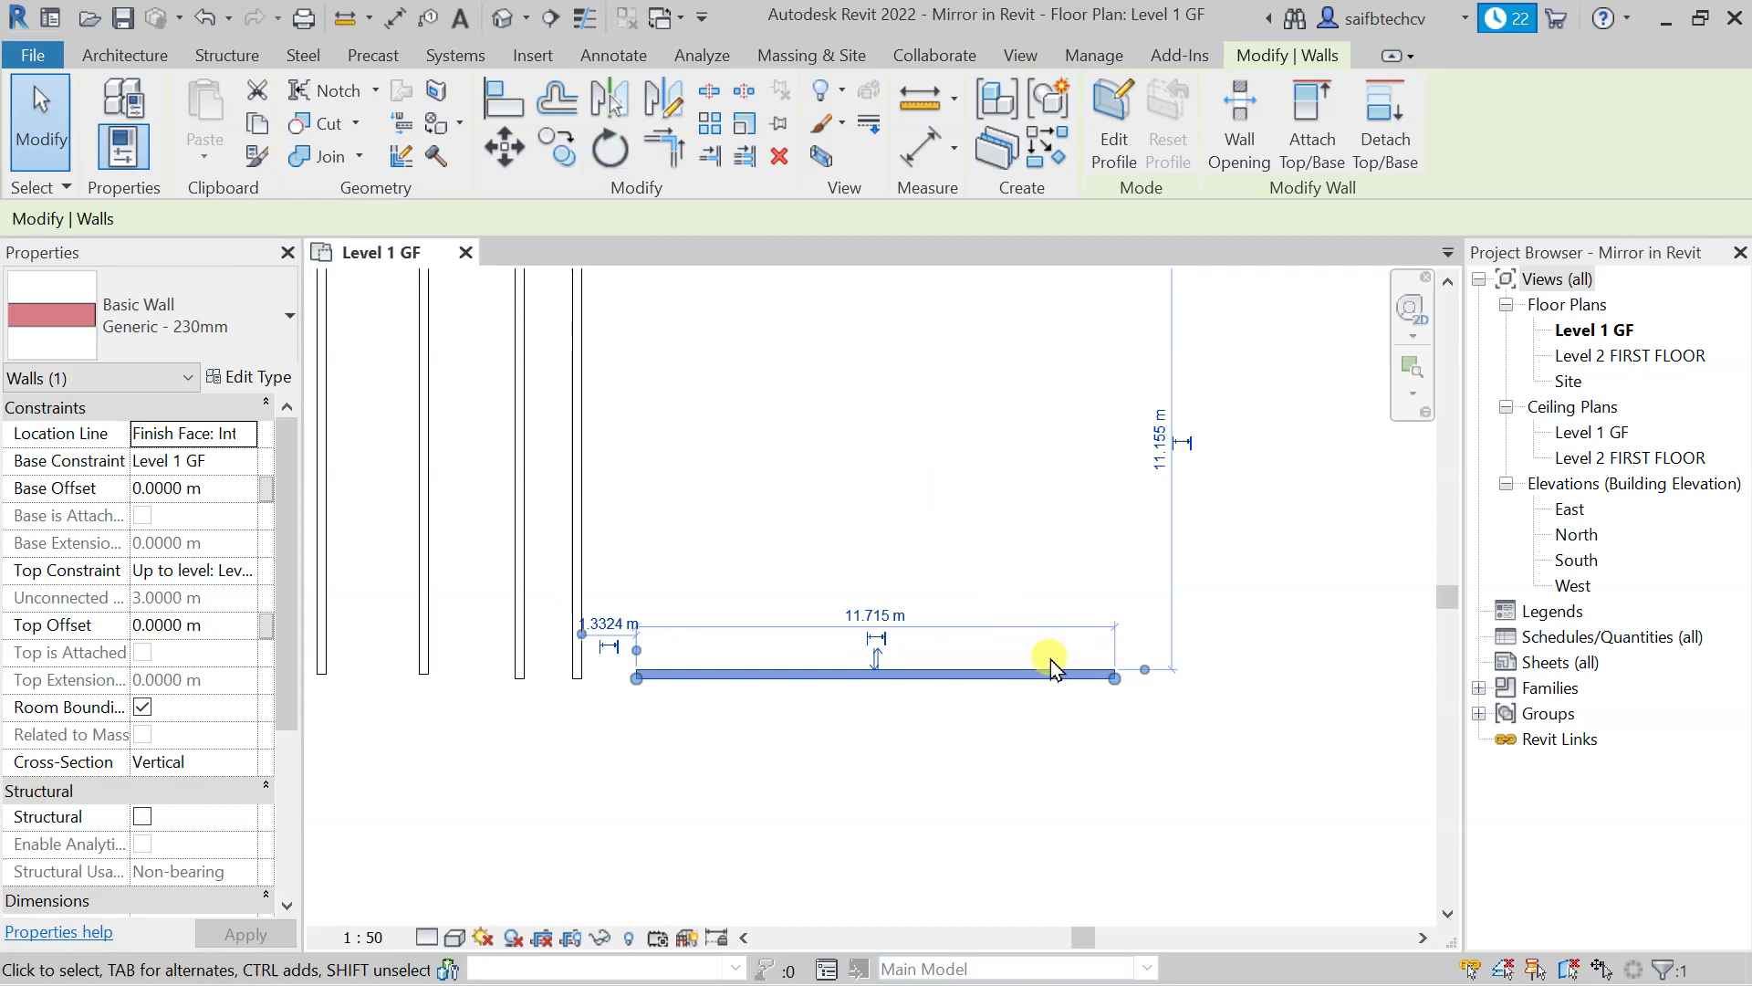
# - Start rotating the 11.715 m wall with RO, fixing the start ray along the wall's line
pyautogui.press('r')
pyautogui.press('o')
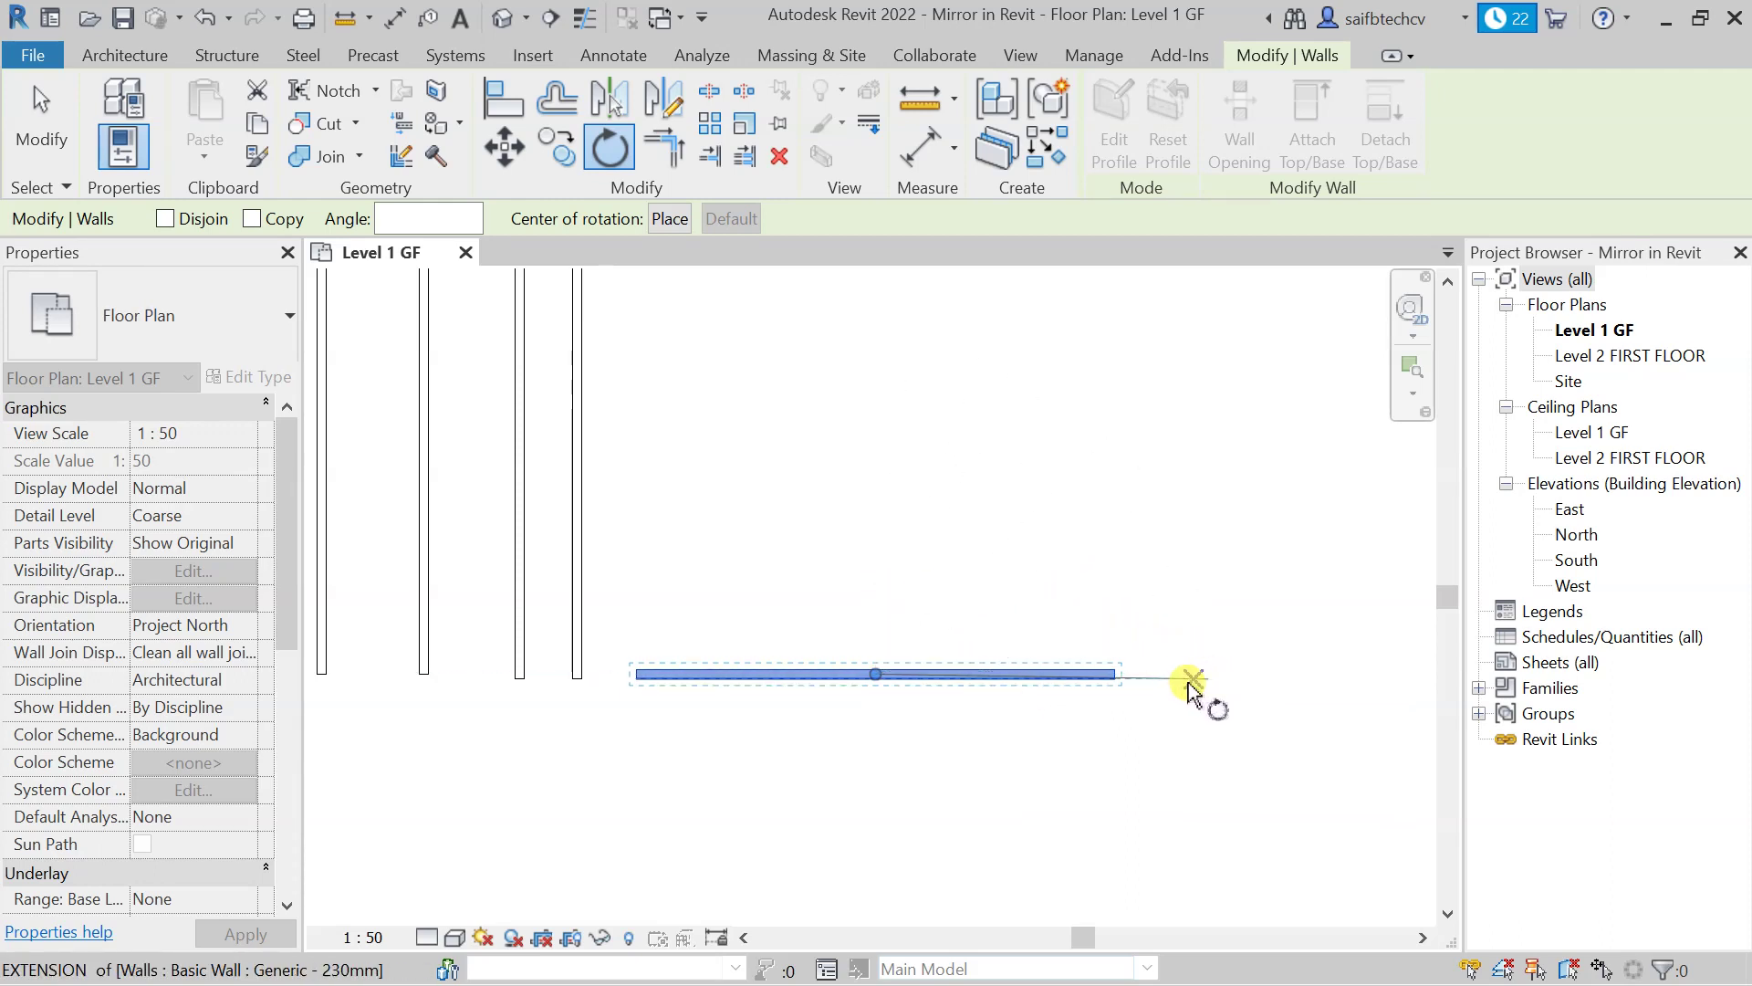
pyautogui.scroll(1, 1212, 675)
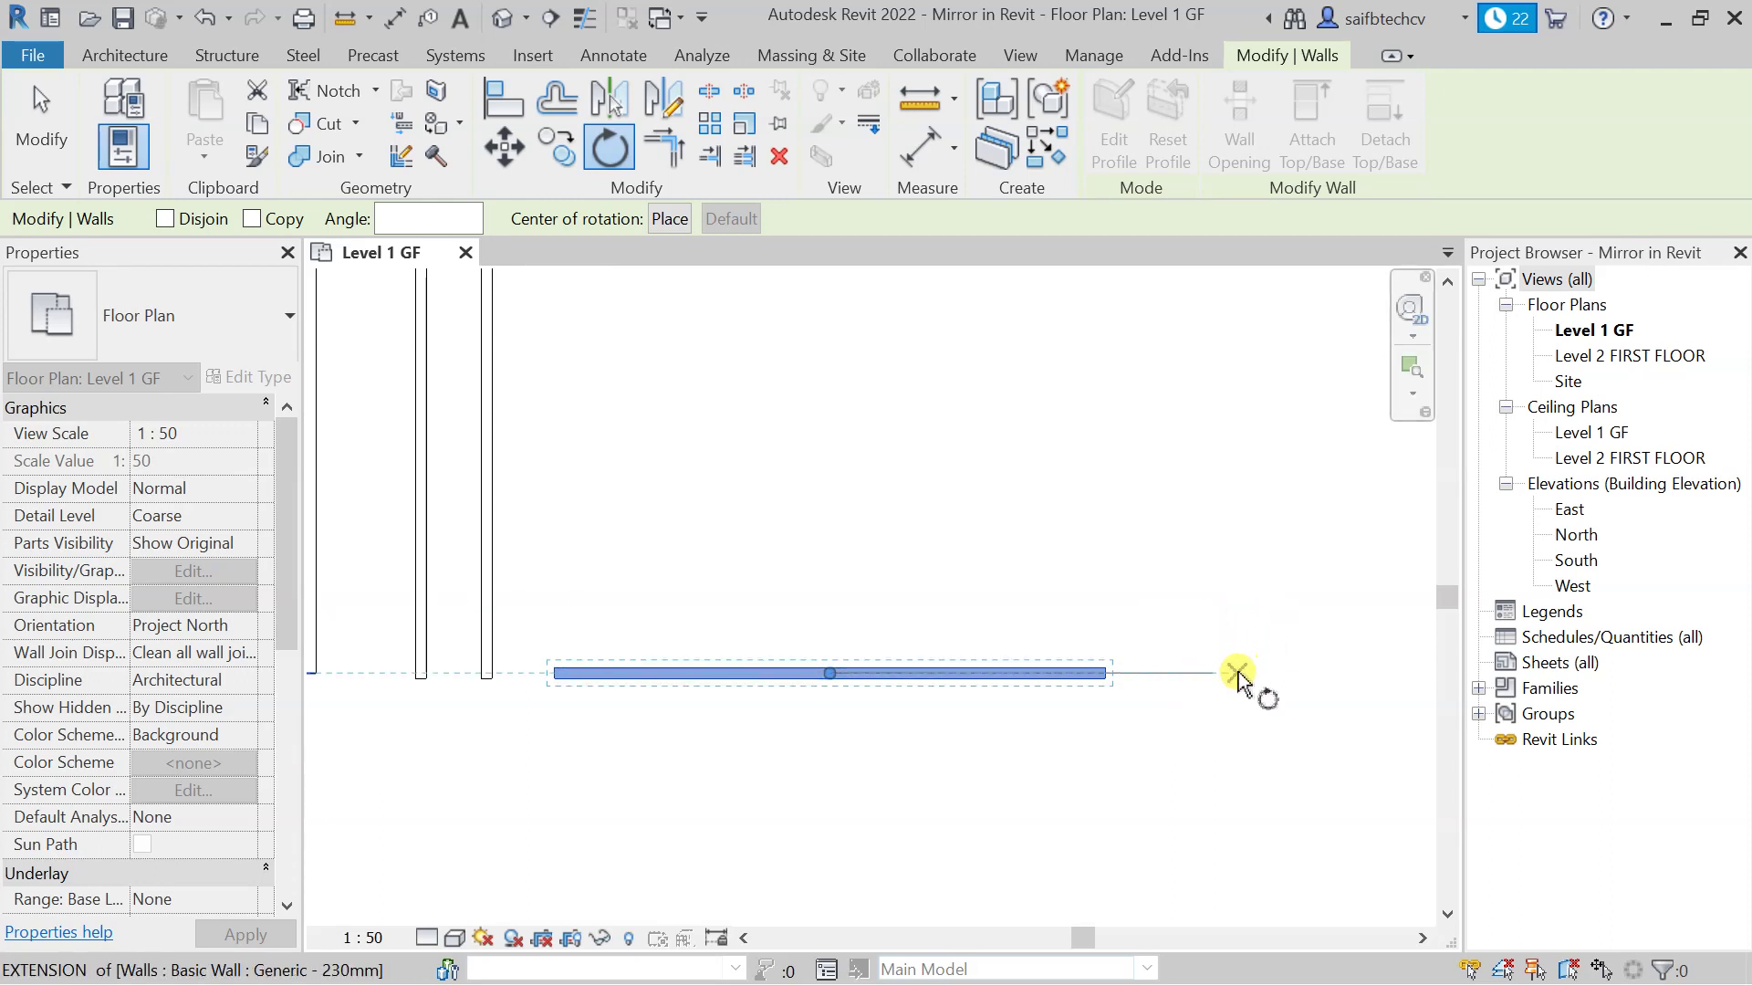
pyautogui.scroll(2, 1233, 678)
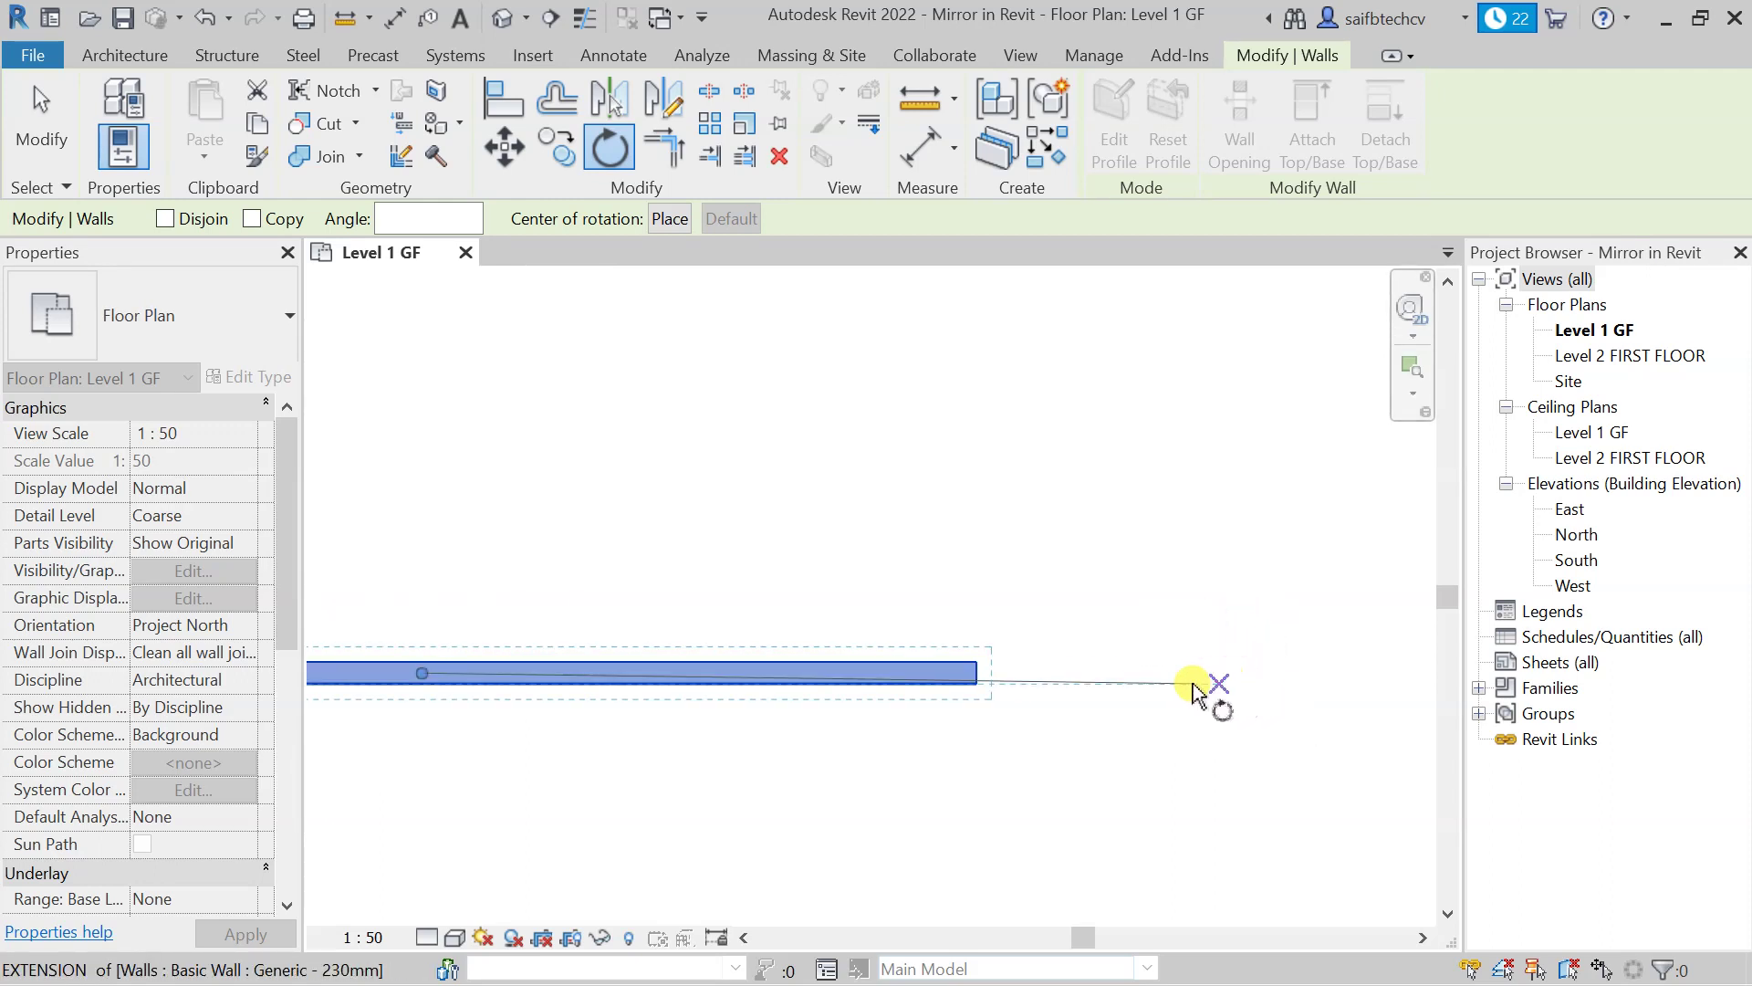
pyautogui.click(1128, 678)
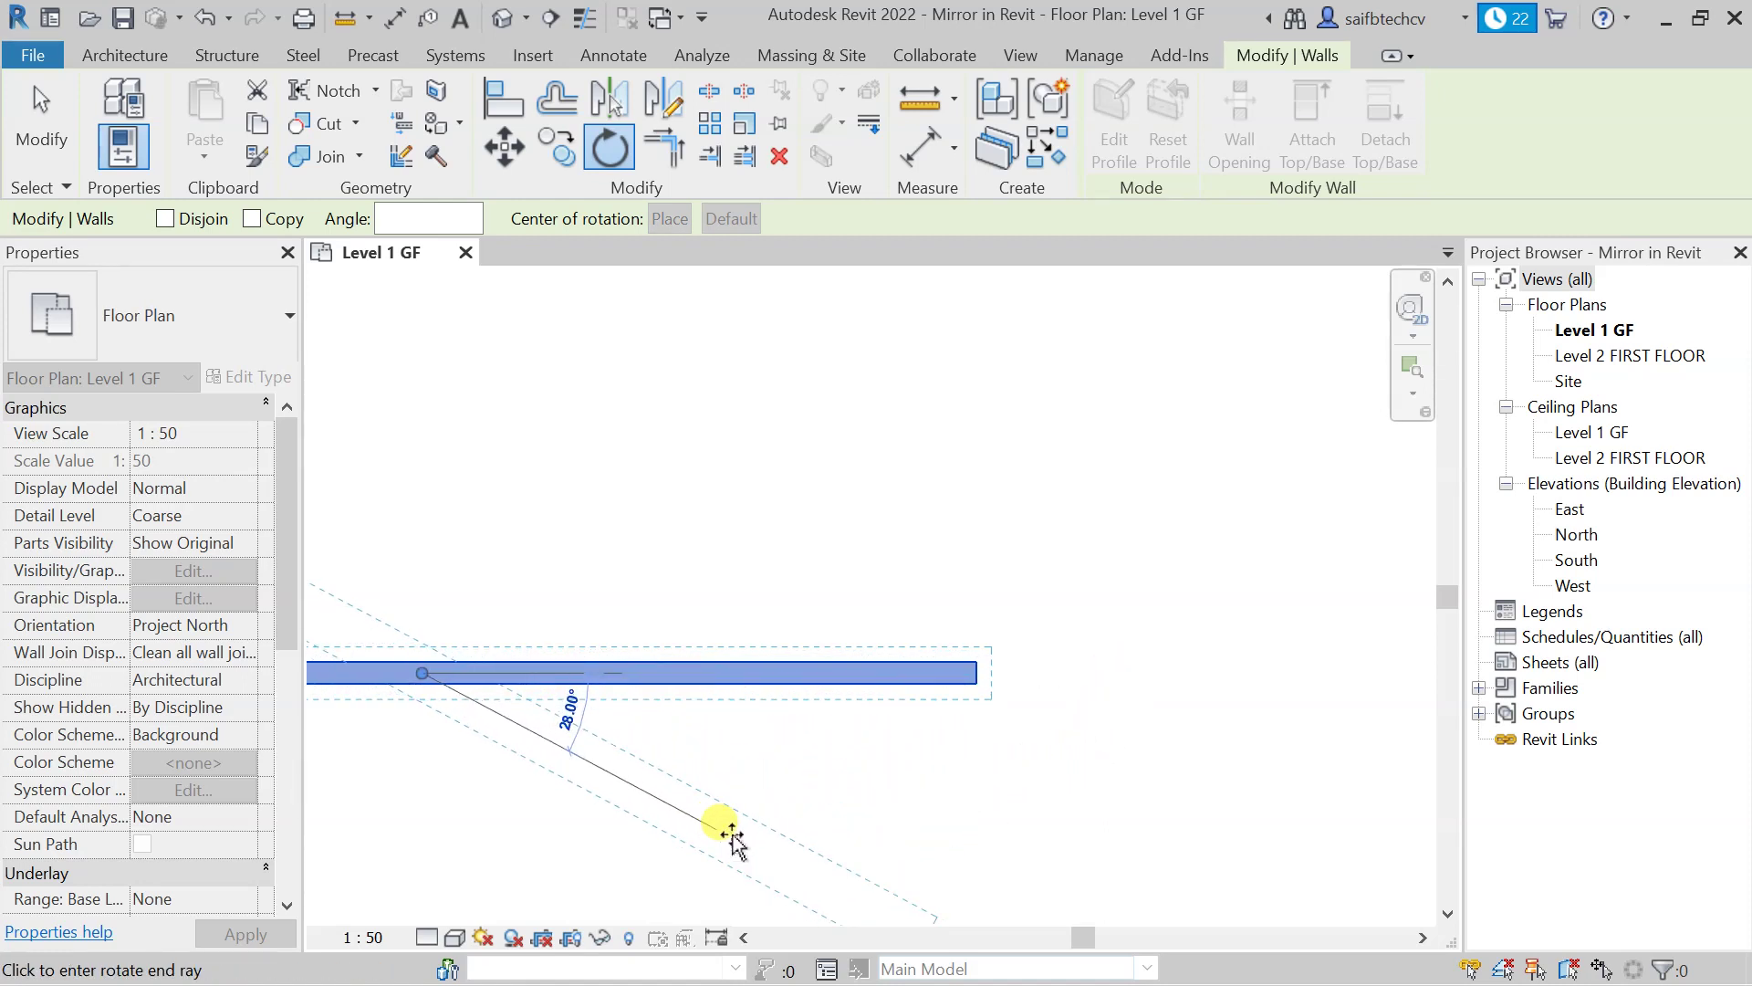
# - Rotate the wall by an entered angle of 56°
pyautogui.moveTo(708, 833); pyautogui.dragTo(950, 779, button='middle')
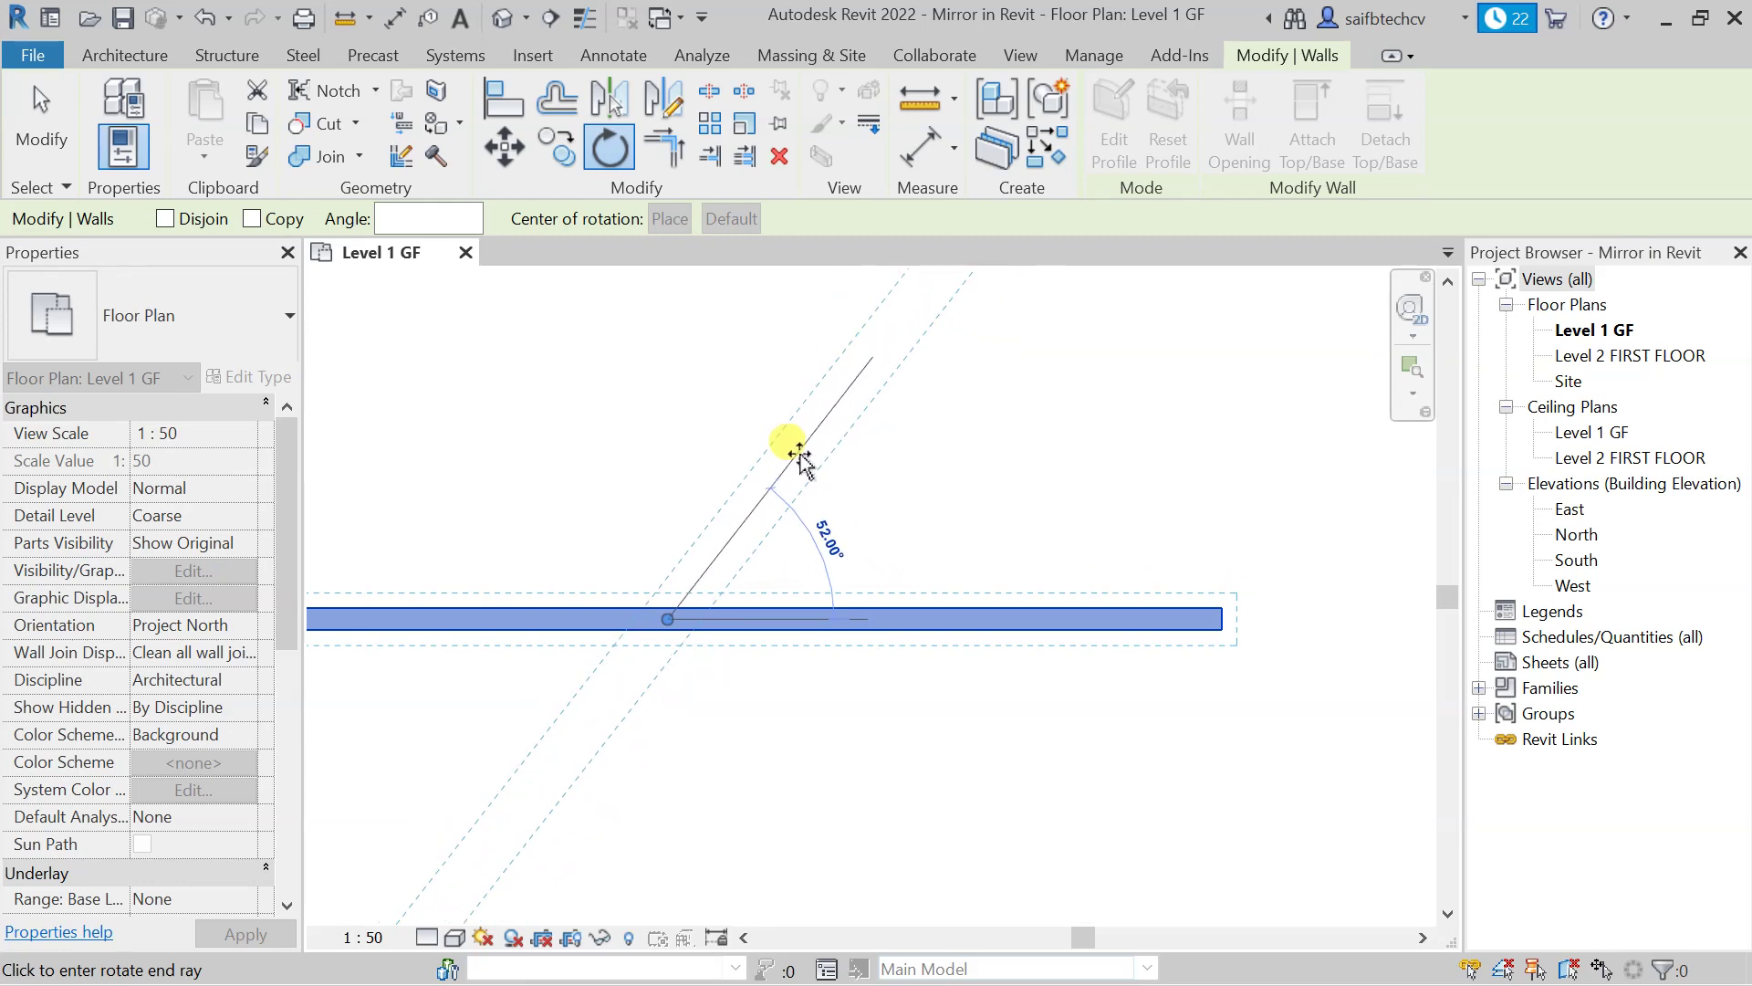
pyautogui.write('56')
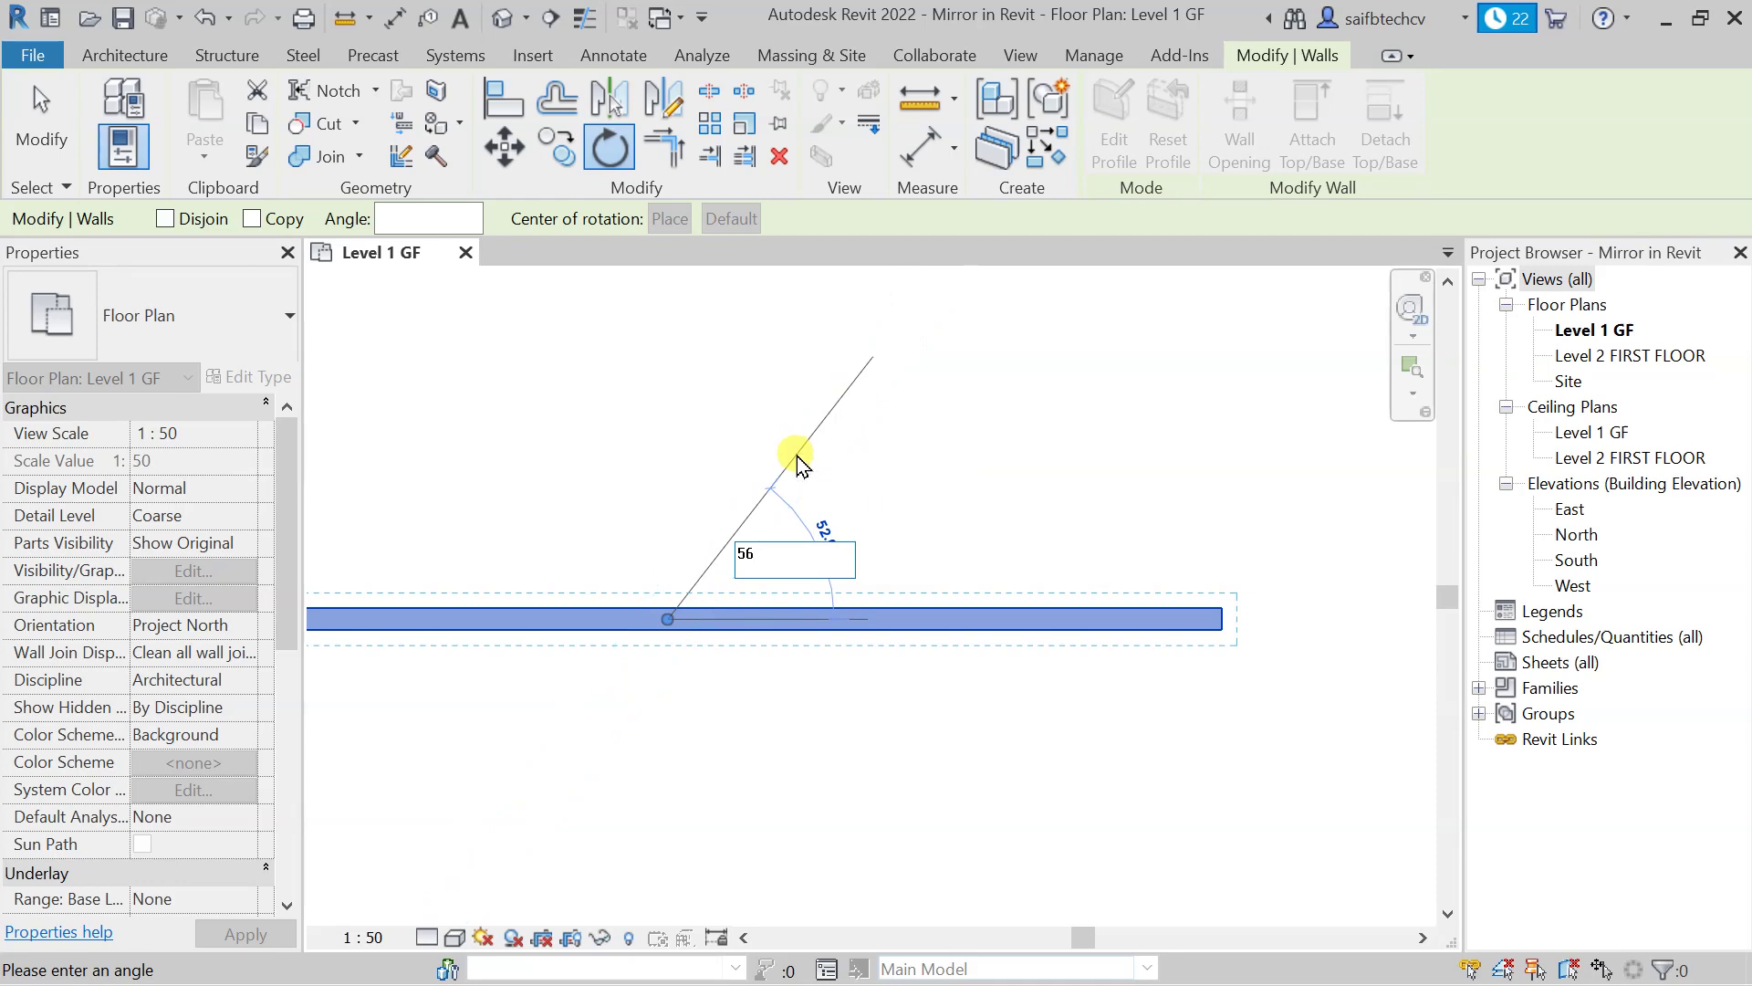
pyautogui.press('Return')
pyautogui.scroll(-5, 826, 493)
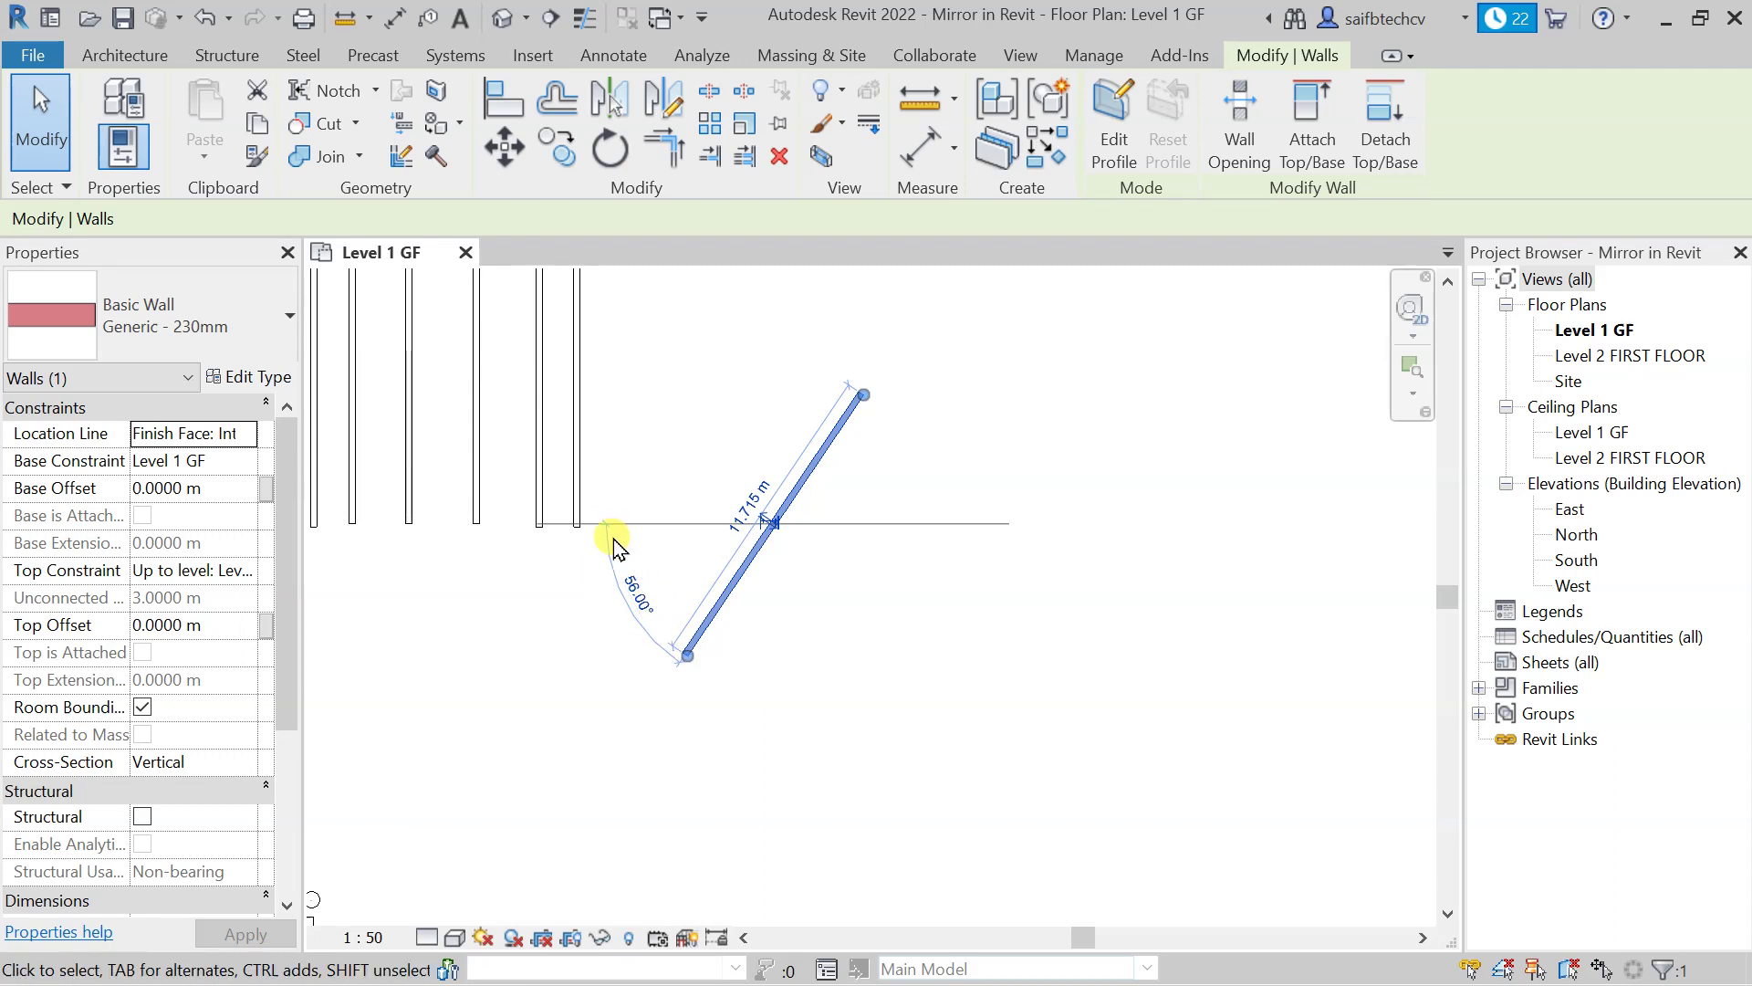
# - Edit the wall's angle dimension to 90, then -90, so it stands vertical
pyautogui.click(640, 602)
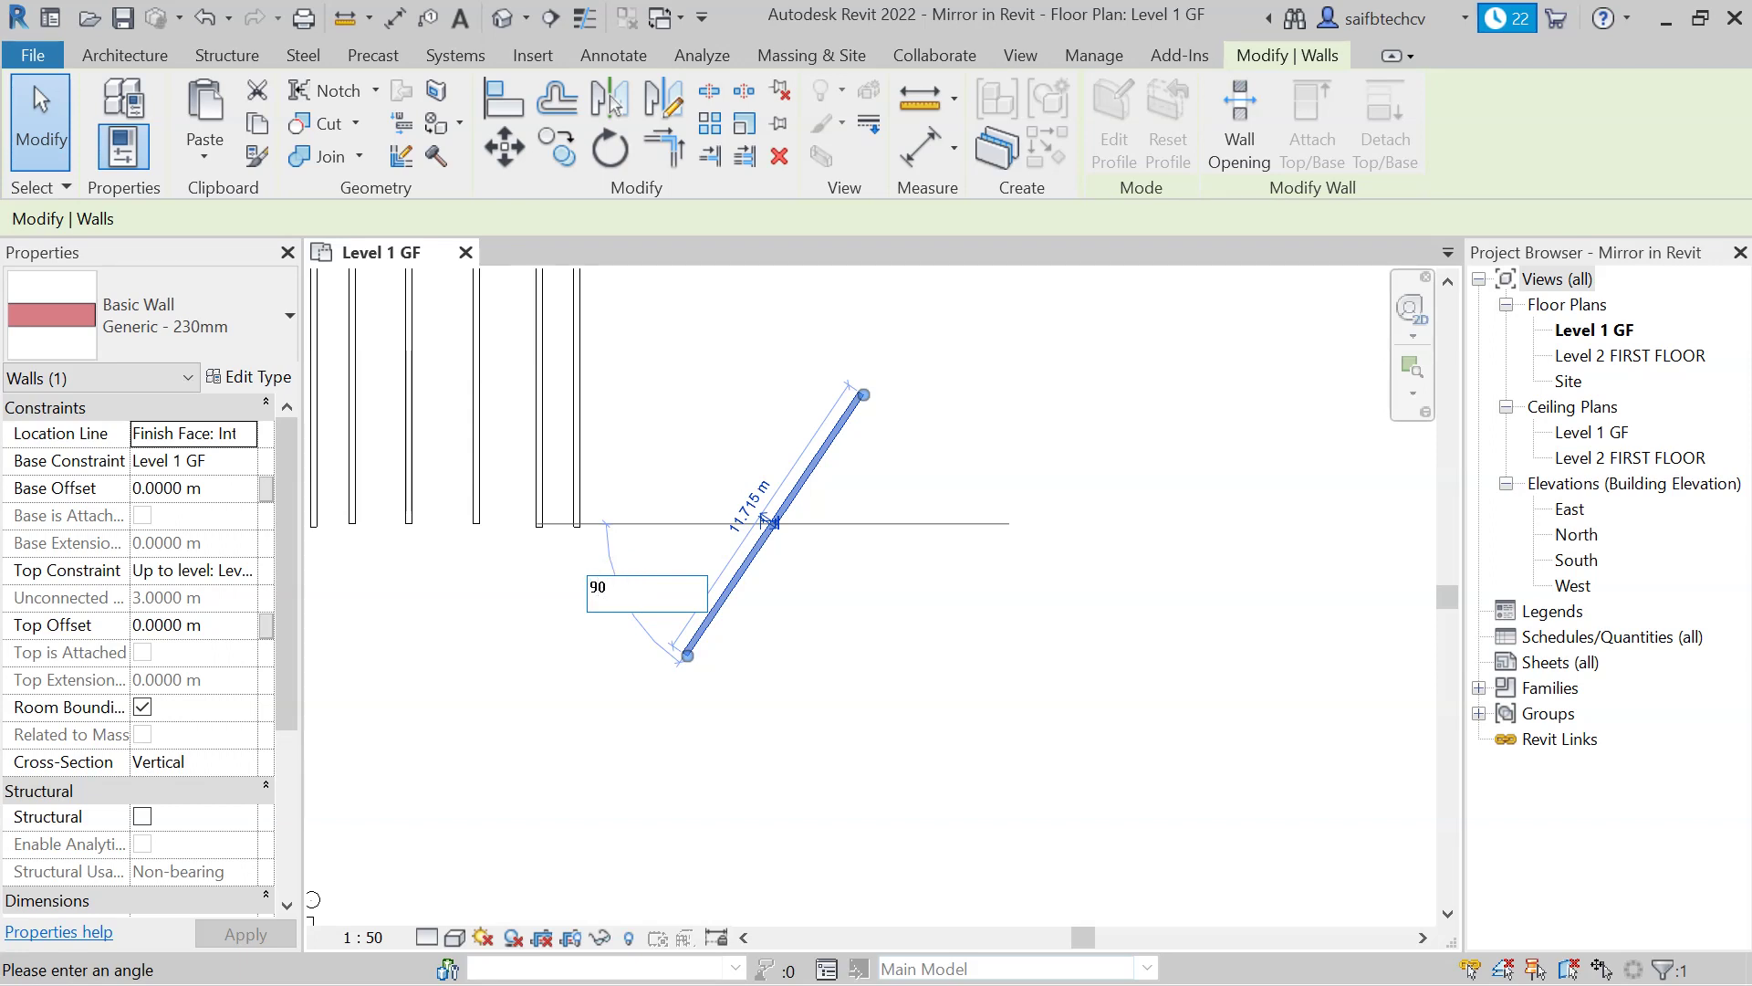
pyautogui.write('90')
pyautogui.press('Return')
pyautogui.click(641, 606)
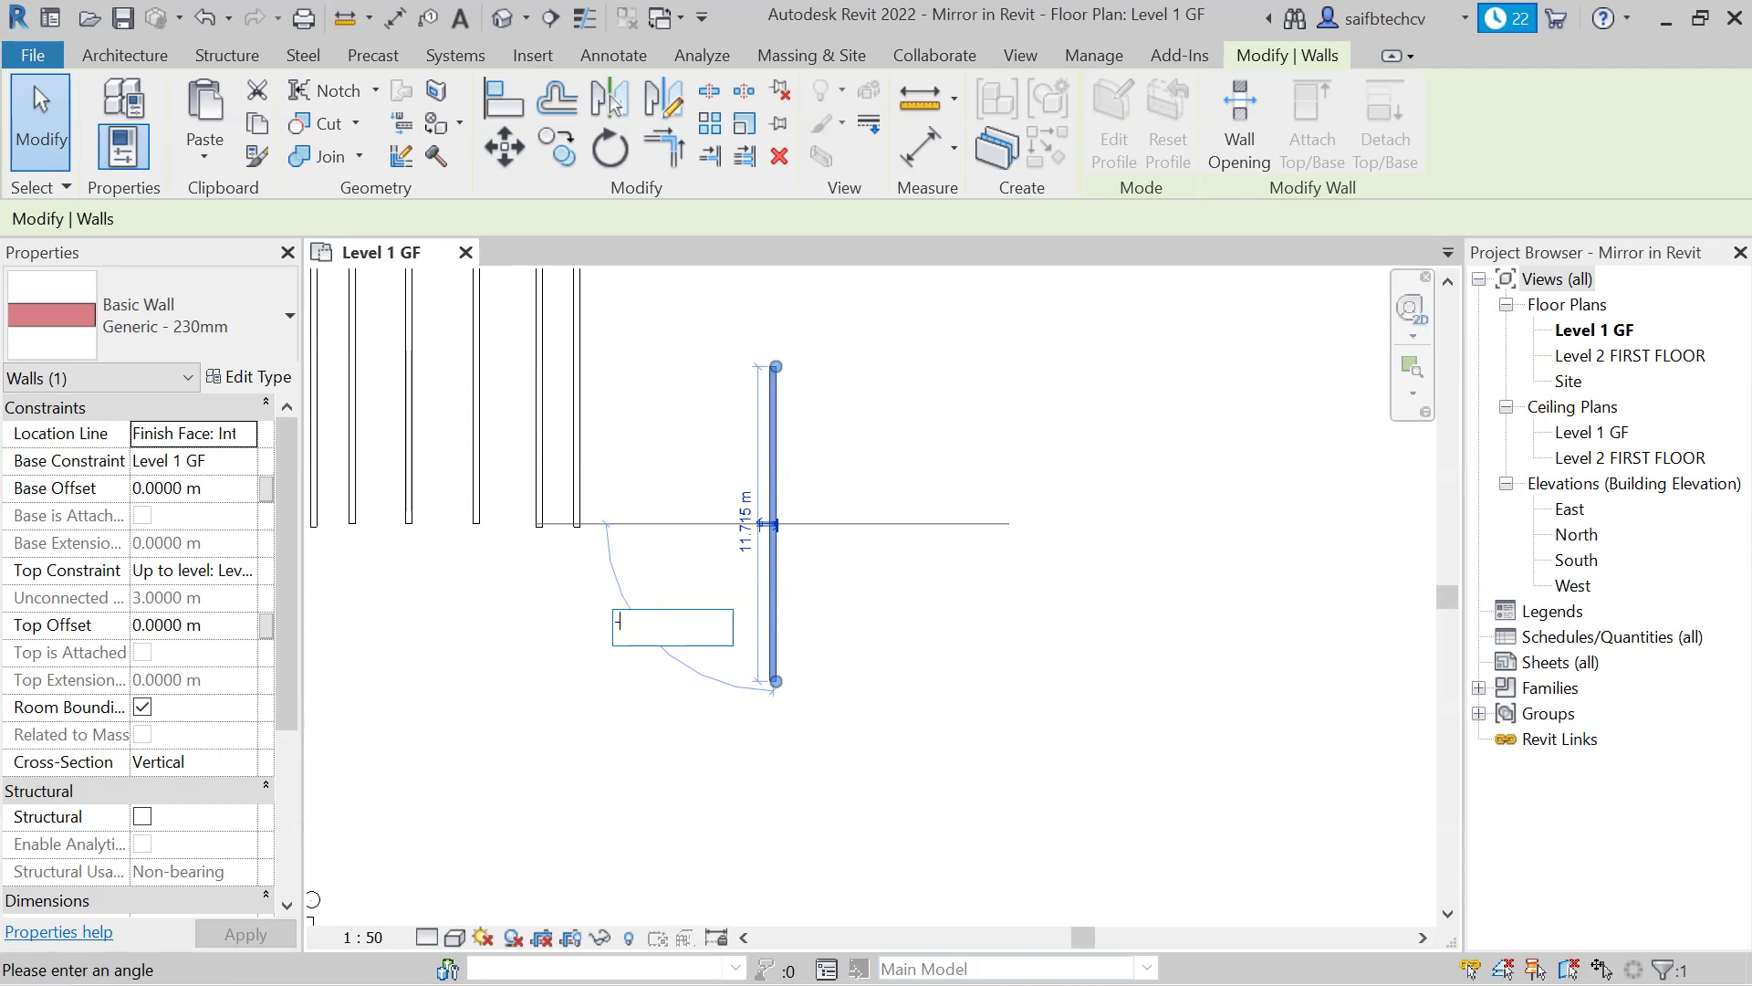
pyautogui.write('-90')
pyautogui.press('Return')
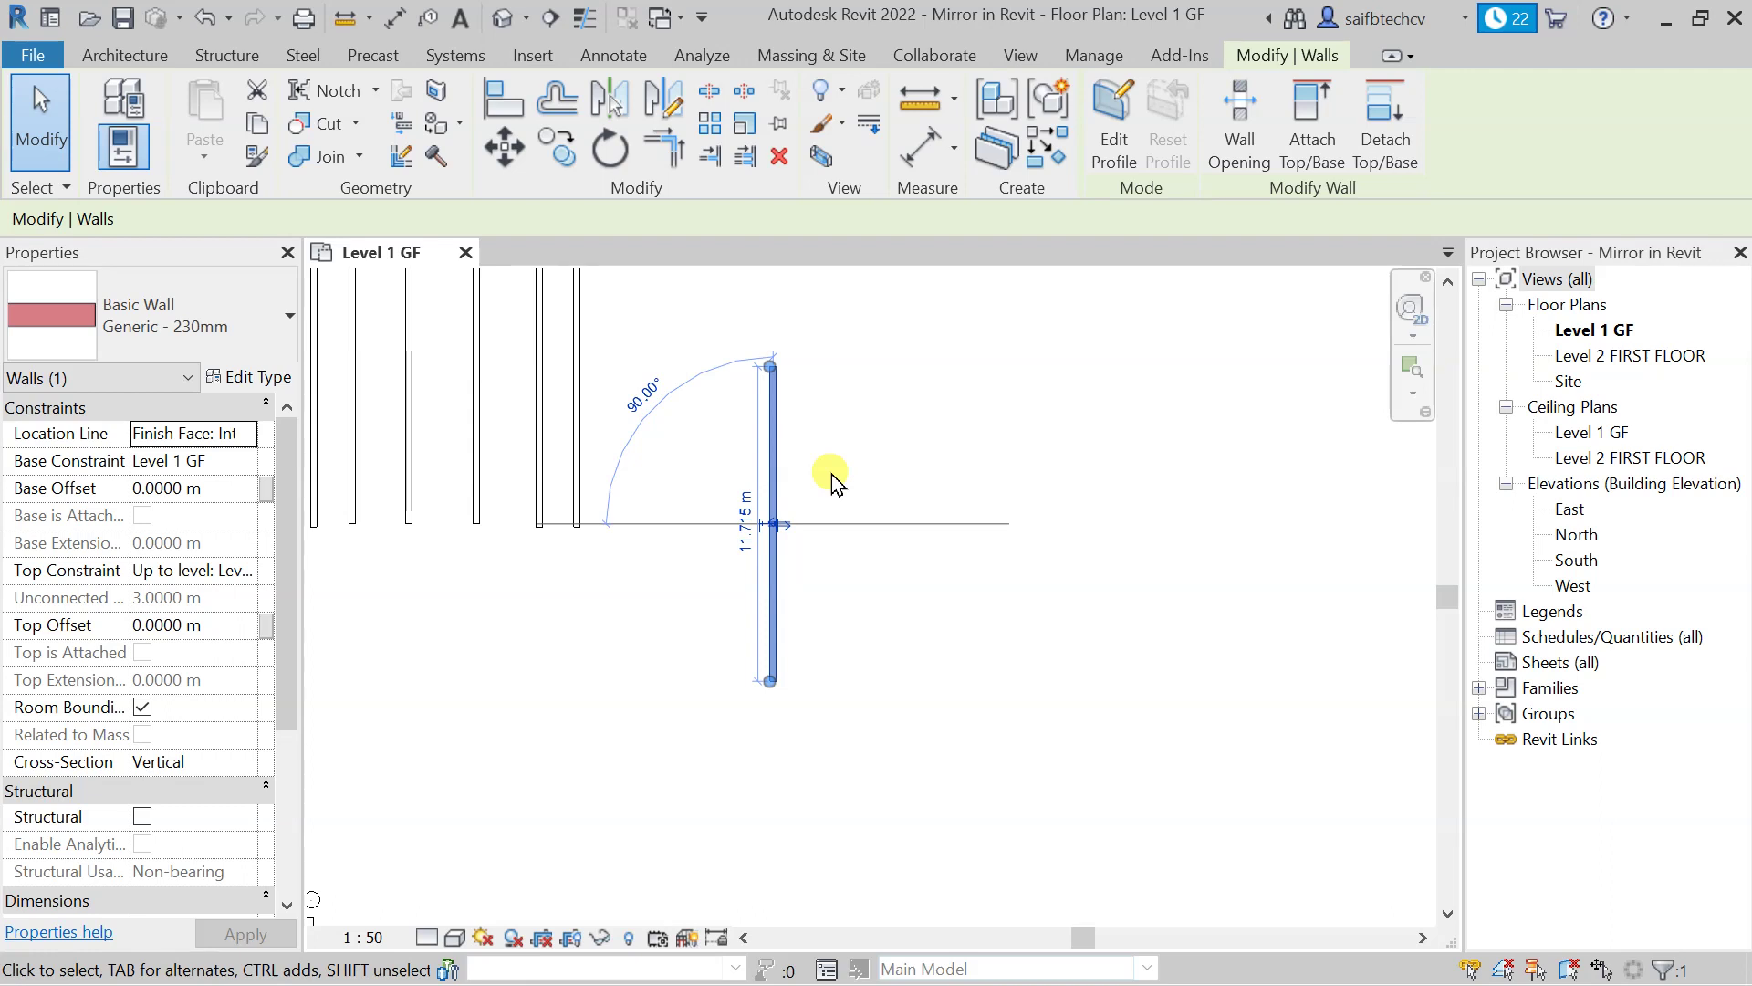
pyautogui.scroll(-1, 830, 473)
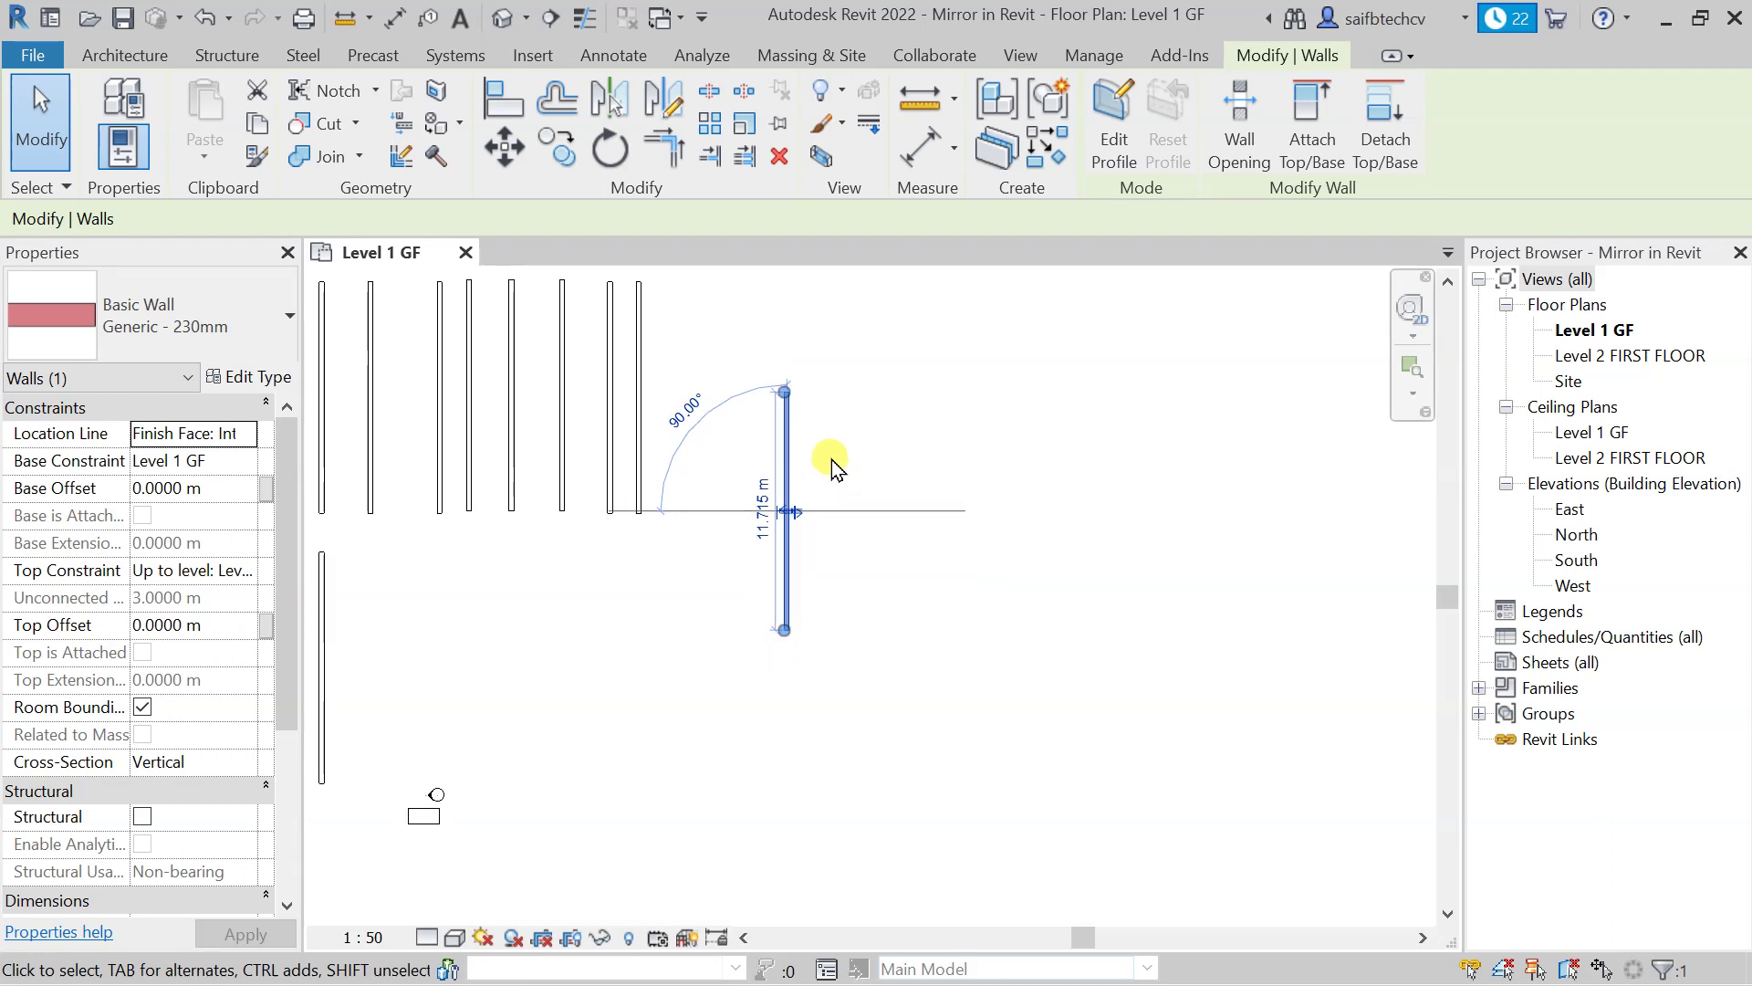
# - Rotate the lone M_Desk below the wall 90° so it stands upright, then deselect it
pyautogui.moveTo(830, 474); pyautogui.dragTo(955, 458, button='middle')
pyautogui.moveTo(483, 675); pyautogui.dragTo(636, 626, button='middle')
pyautogui.scroll(4, 612, 758)
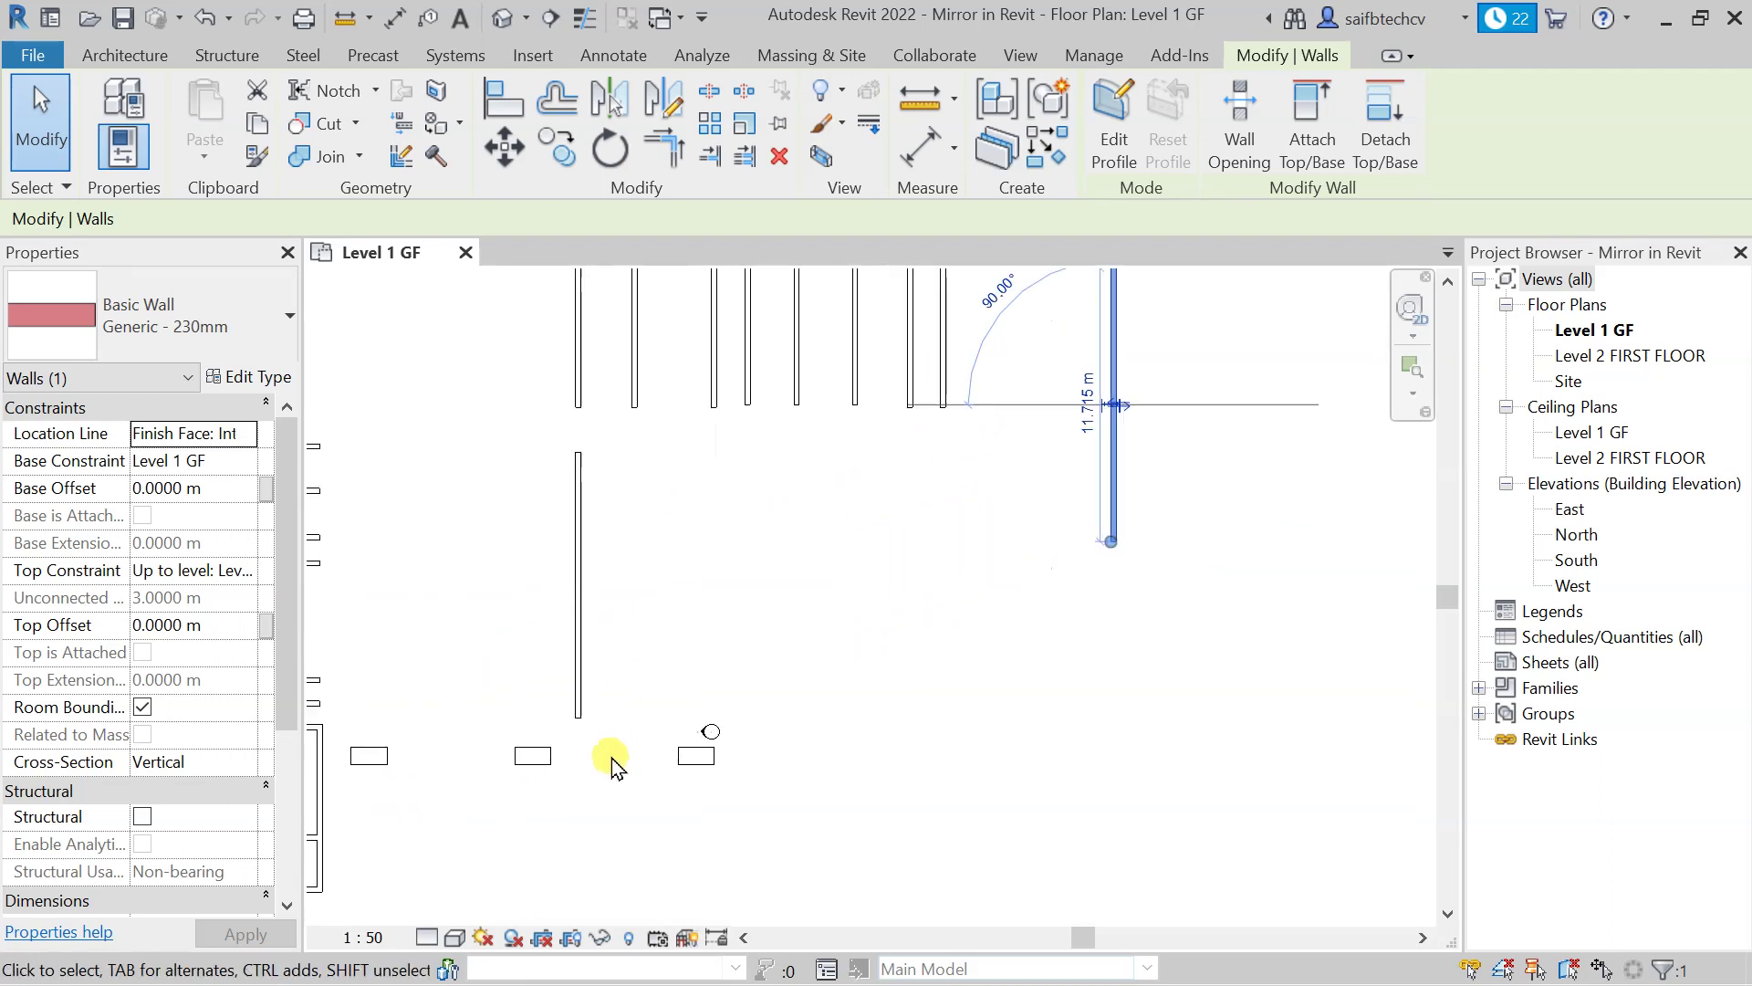
pyautogui.click(693, 780)
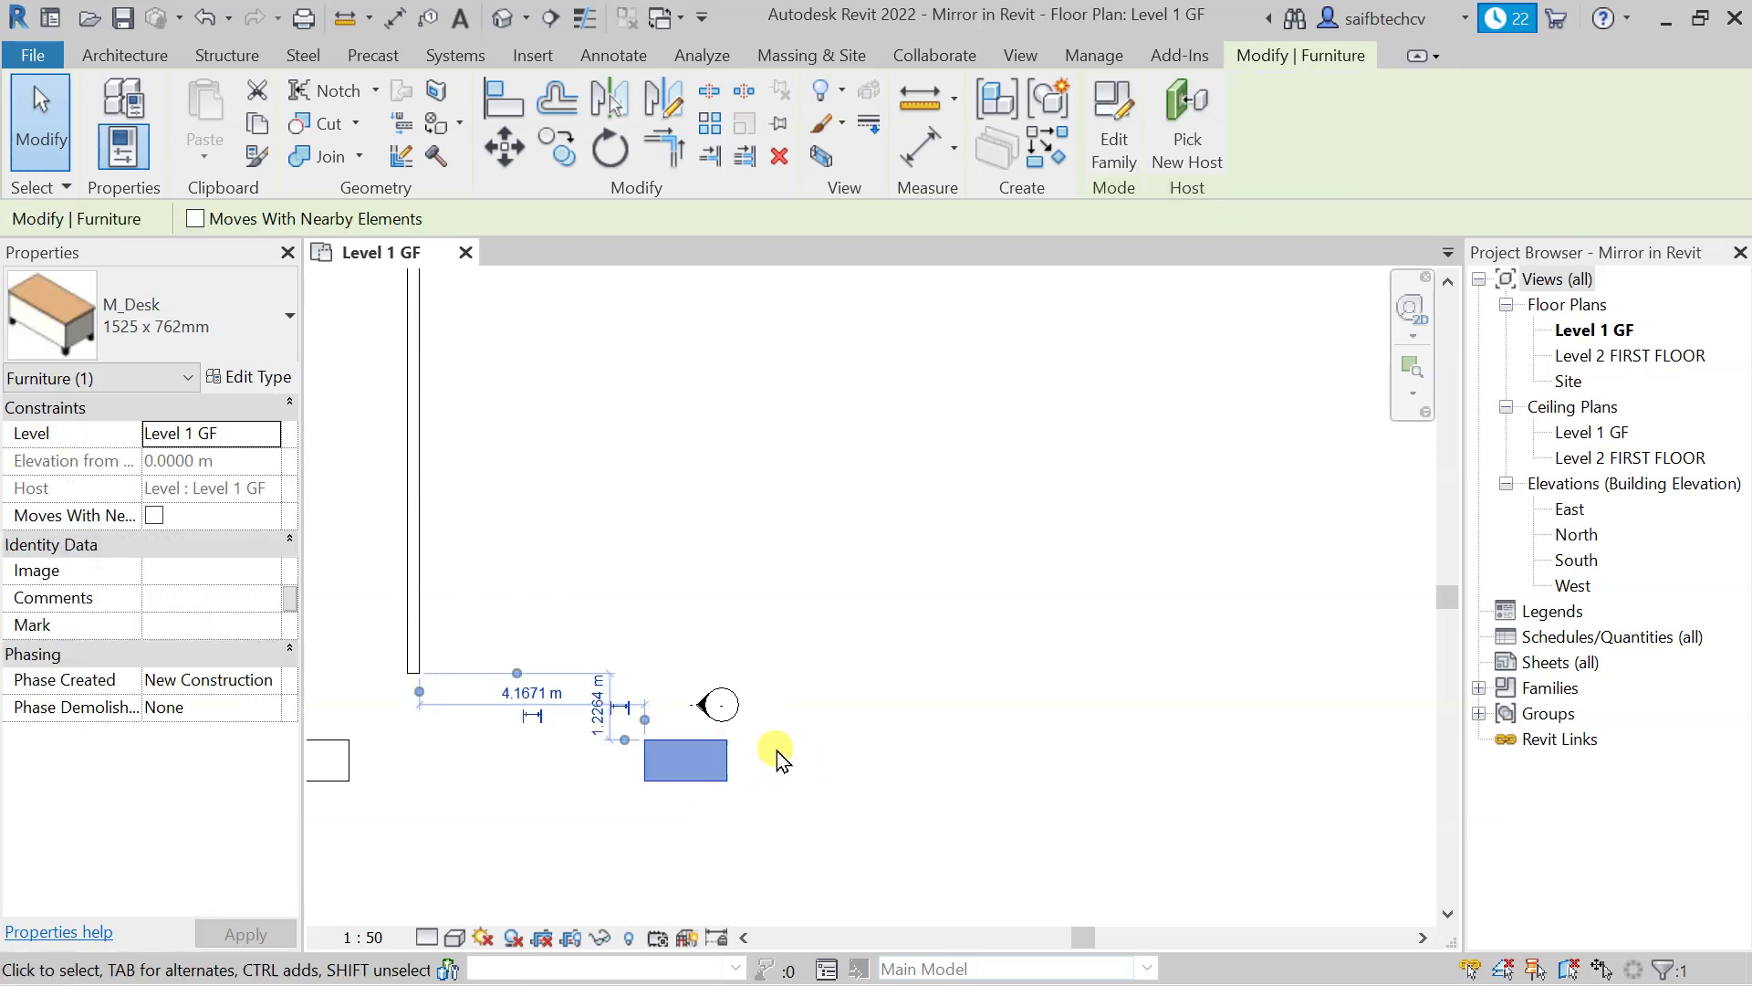
pyautogui.press('r')
pyautogui.press('o')
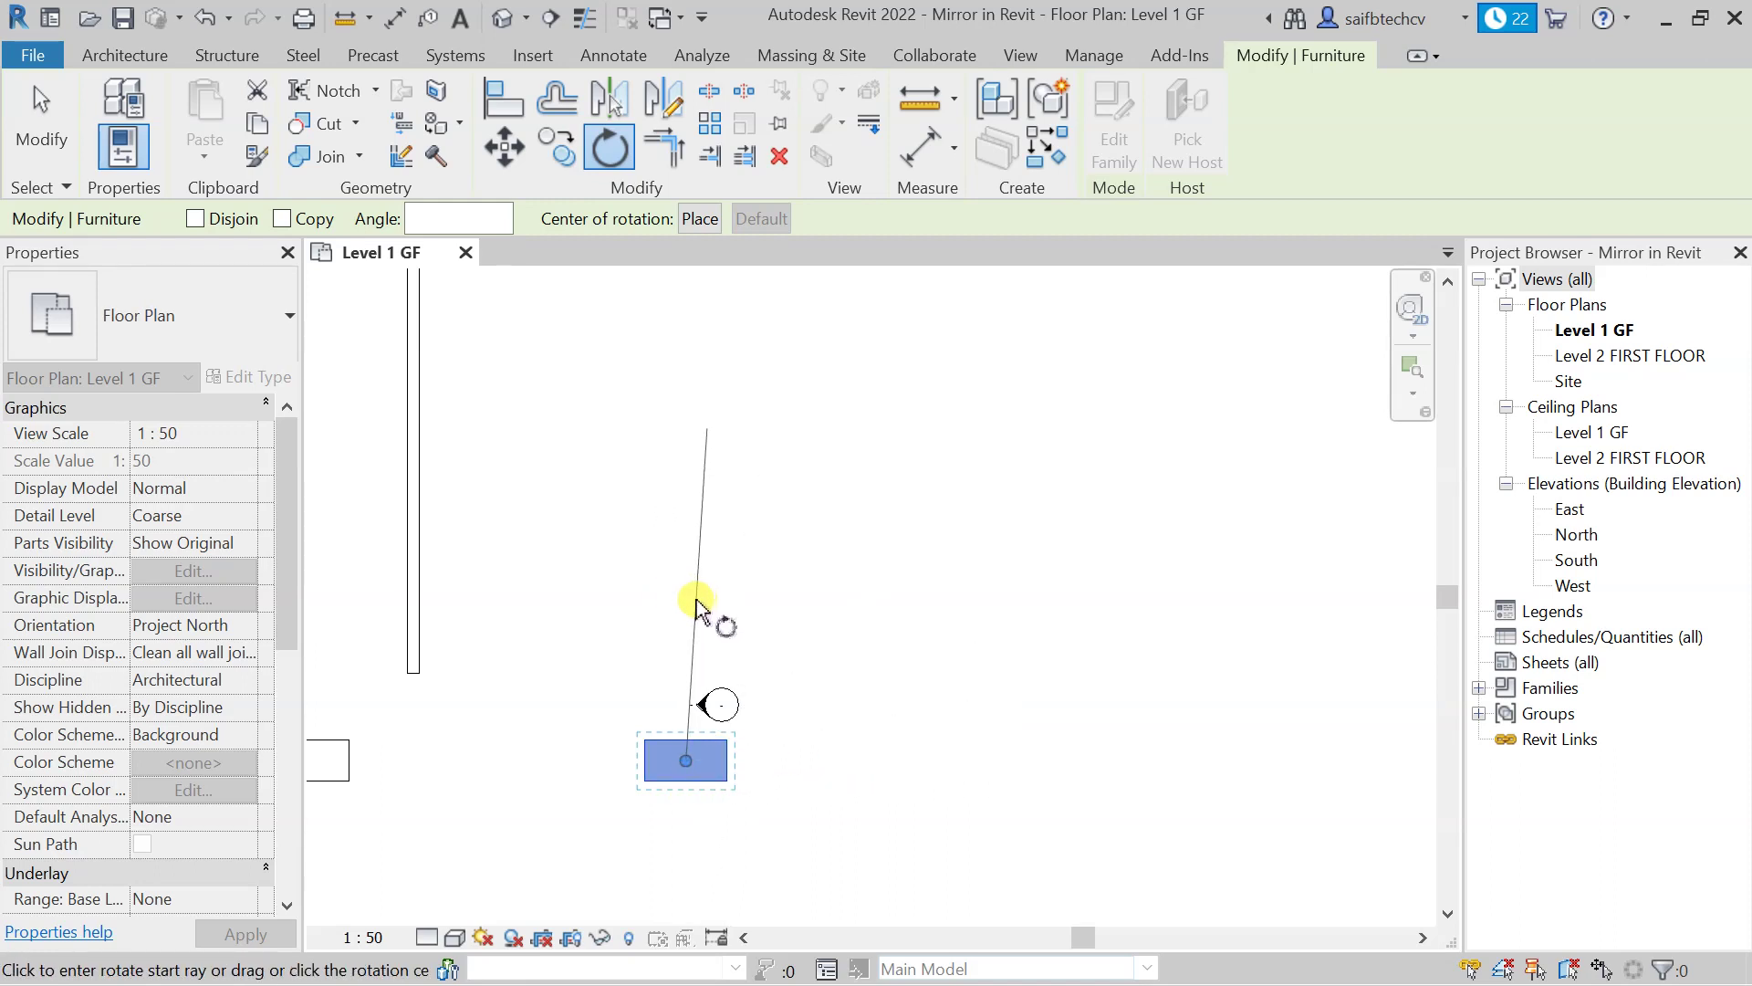
pyautogui.click(687, 596)
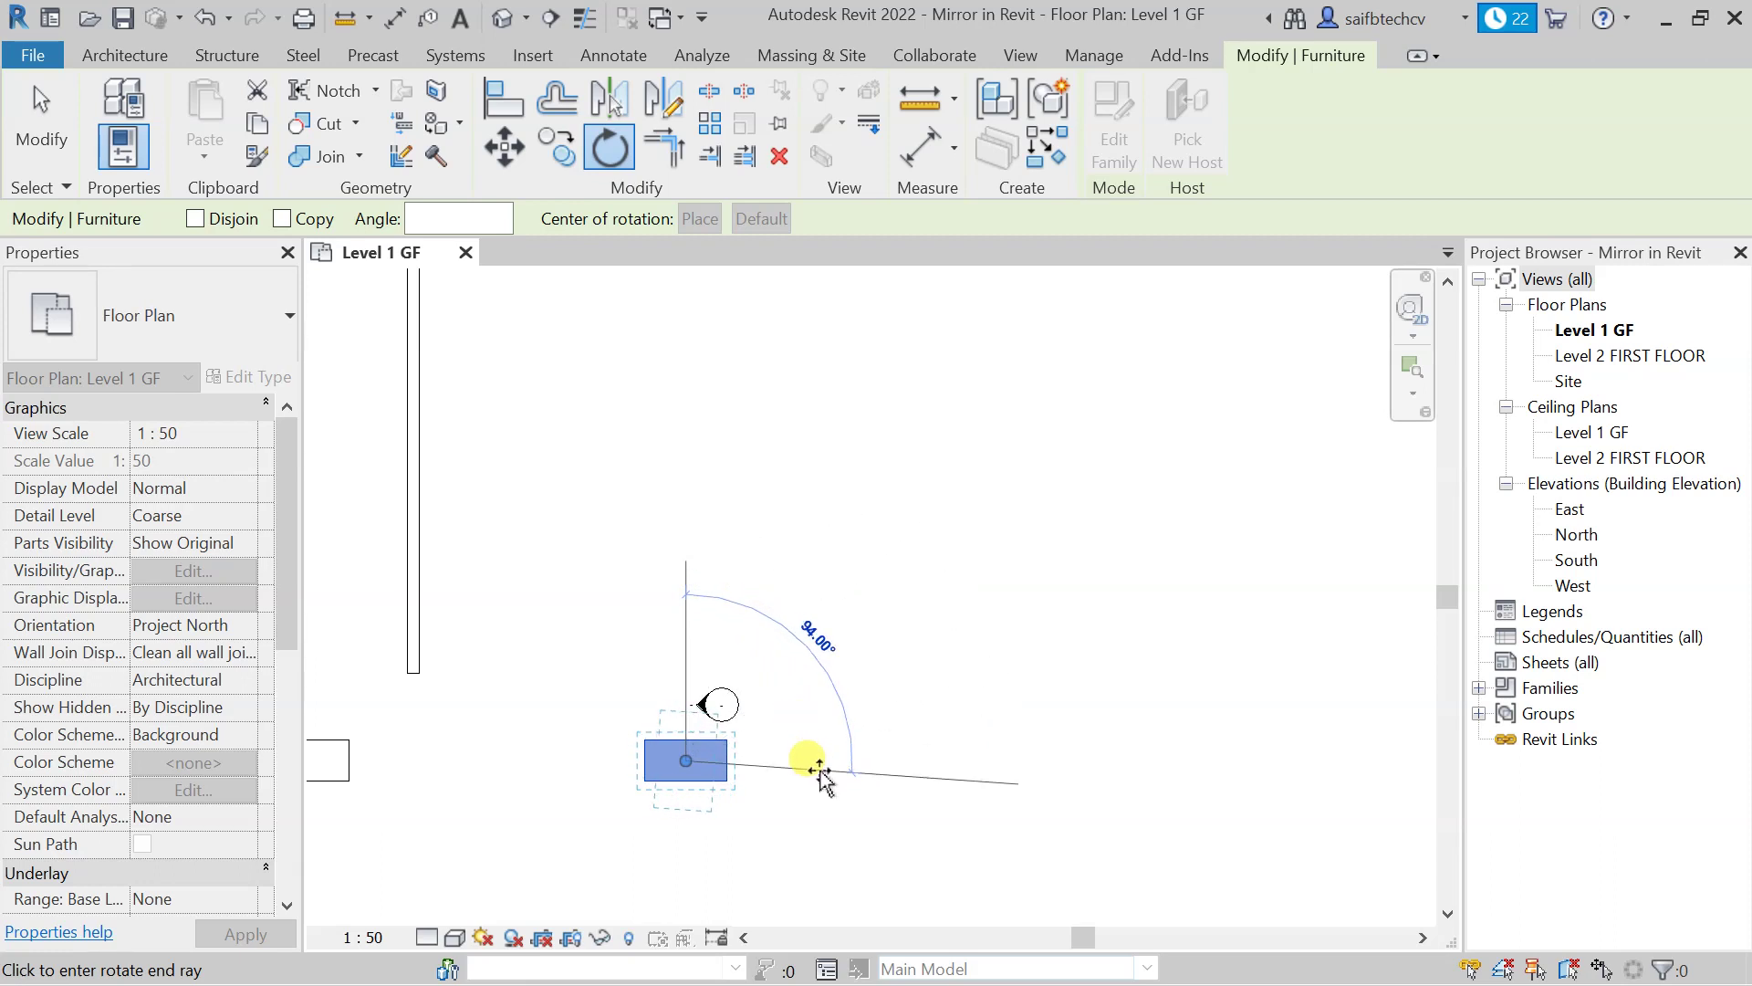
pyautogui.click(832, 761)
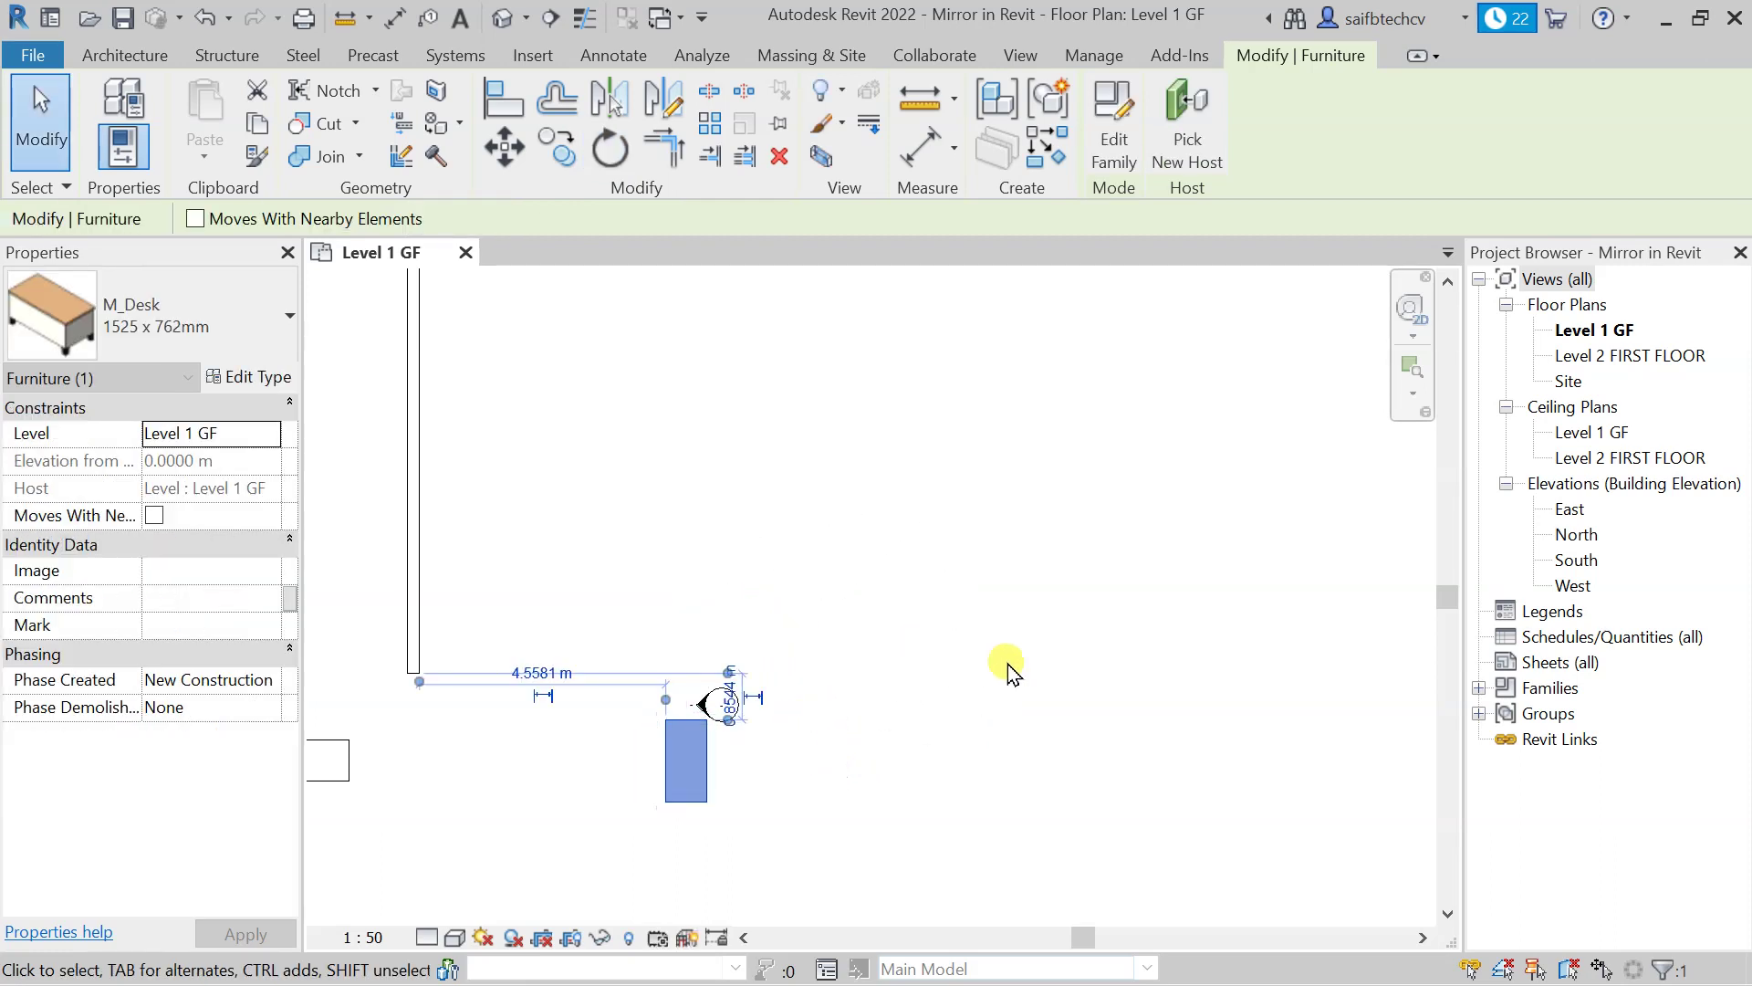
pyautogui.scroll(5, 683, 787)
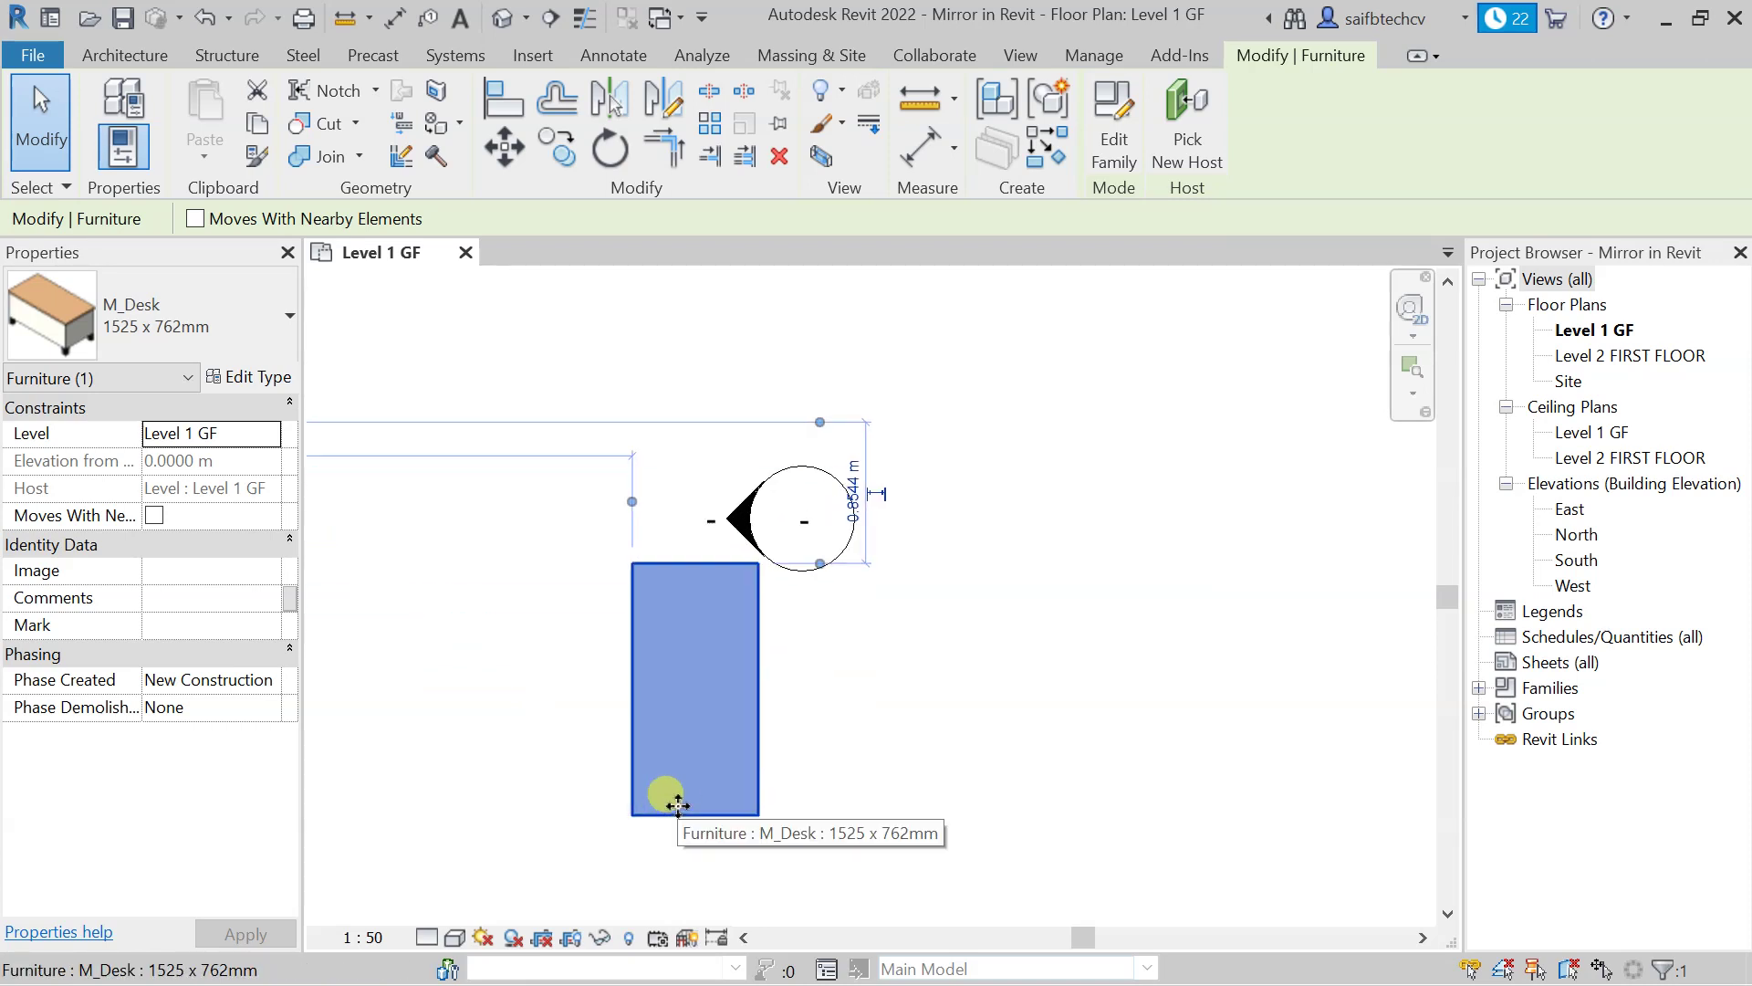
pyautogui.scroll(-1, 743, 768)
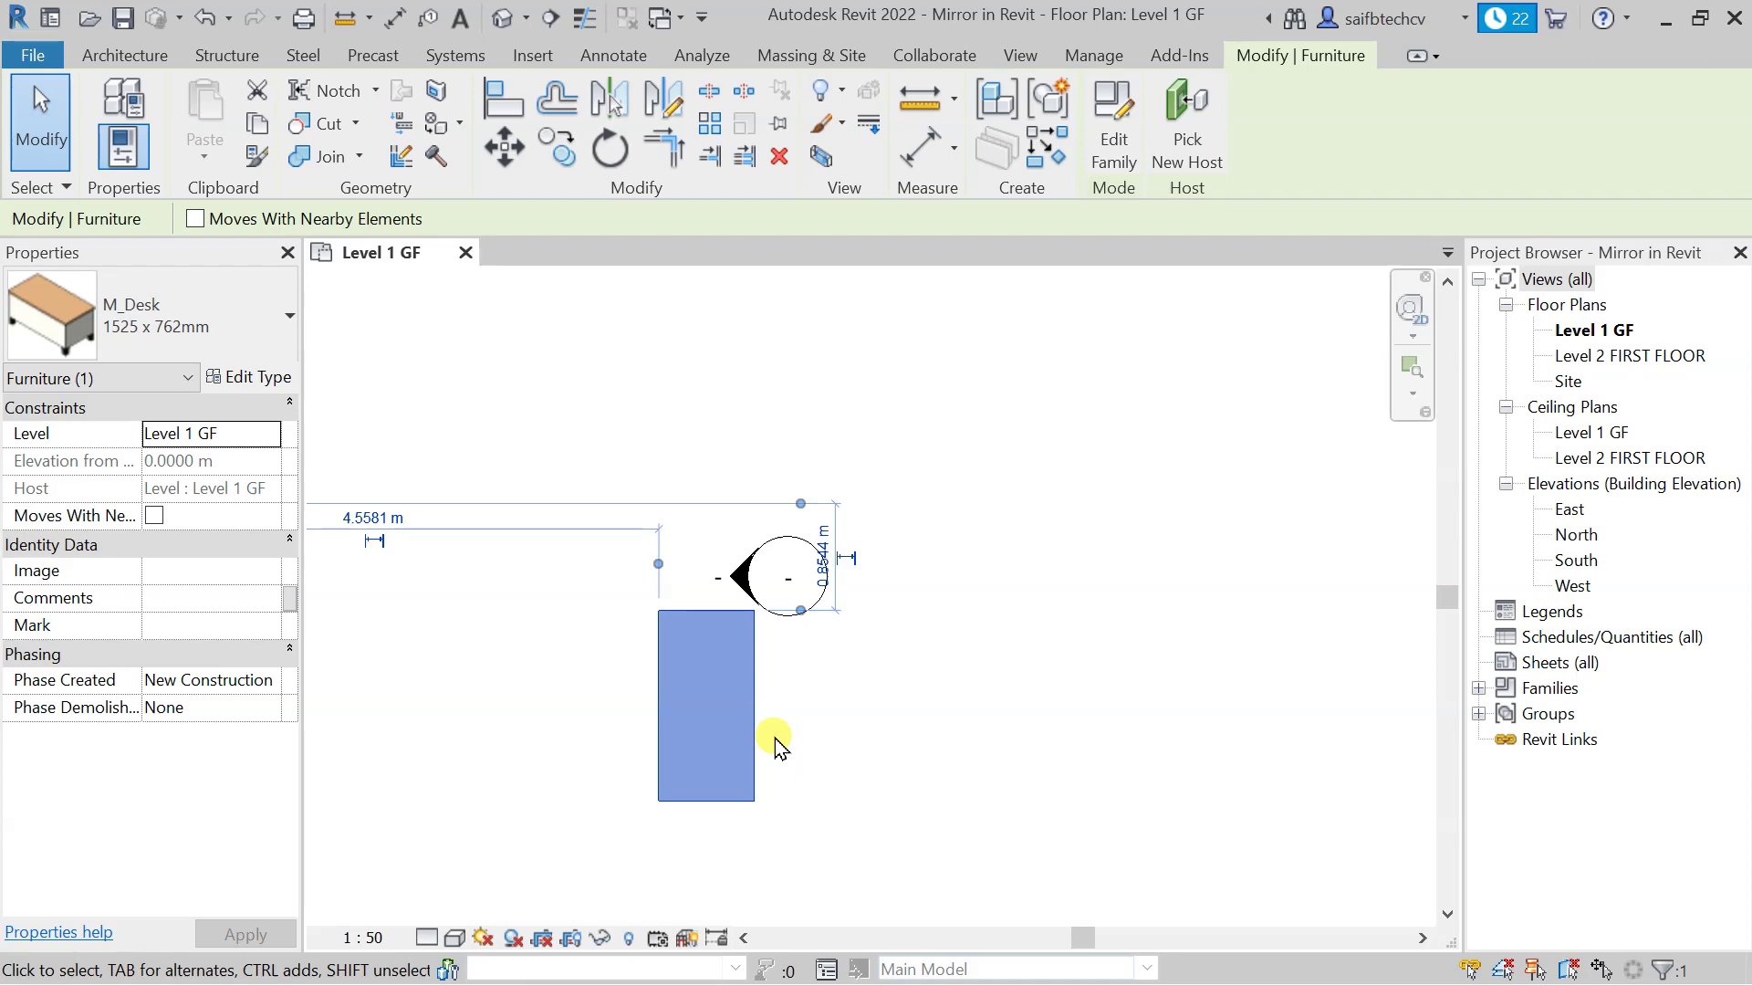
pyautogui.click(775, 738)
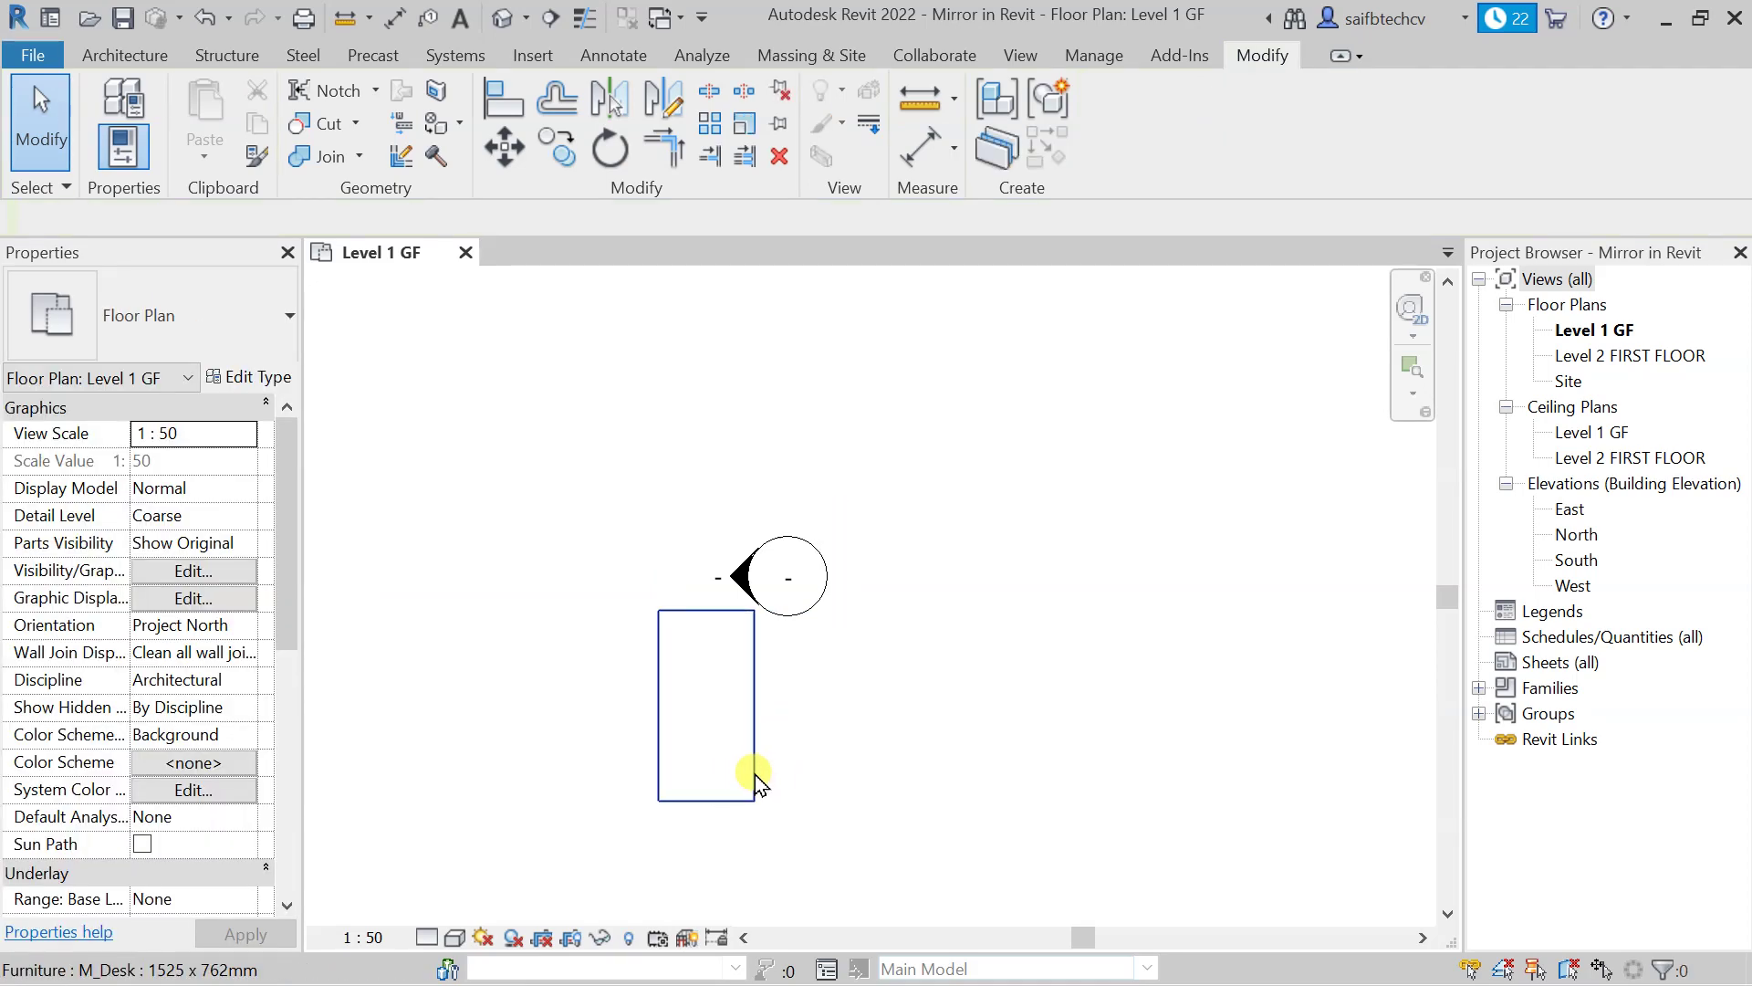
# - Rotate the upright M_Desk 57° about its top-right corner from a horizontal start ray
pyautogui.click(754, 773)
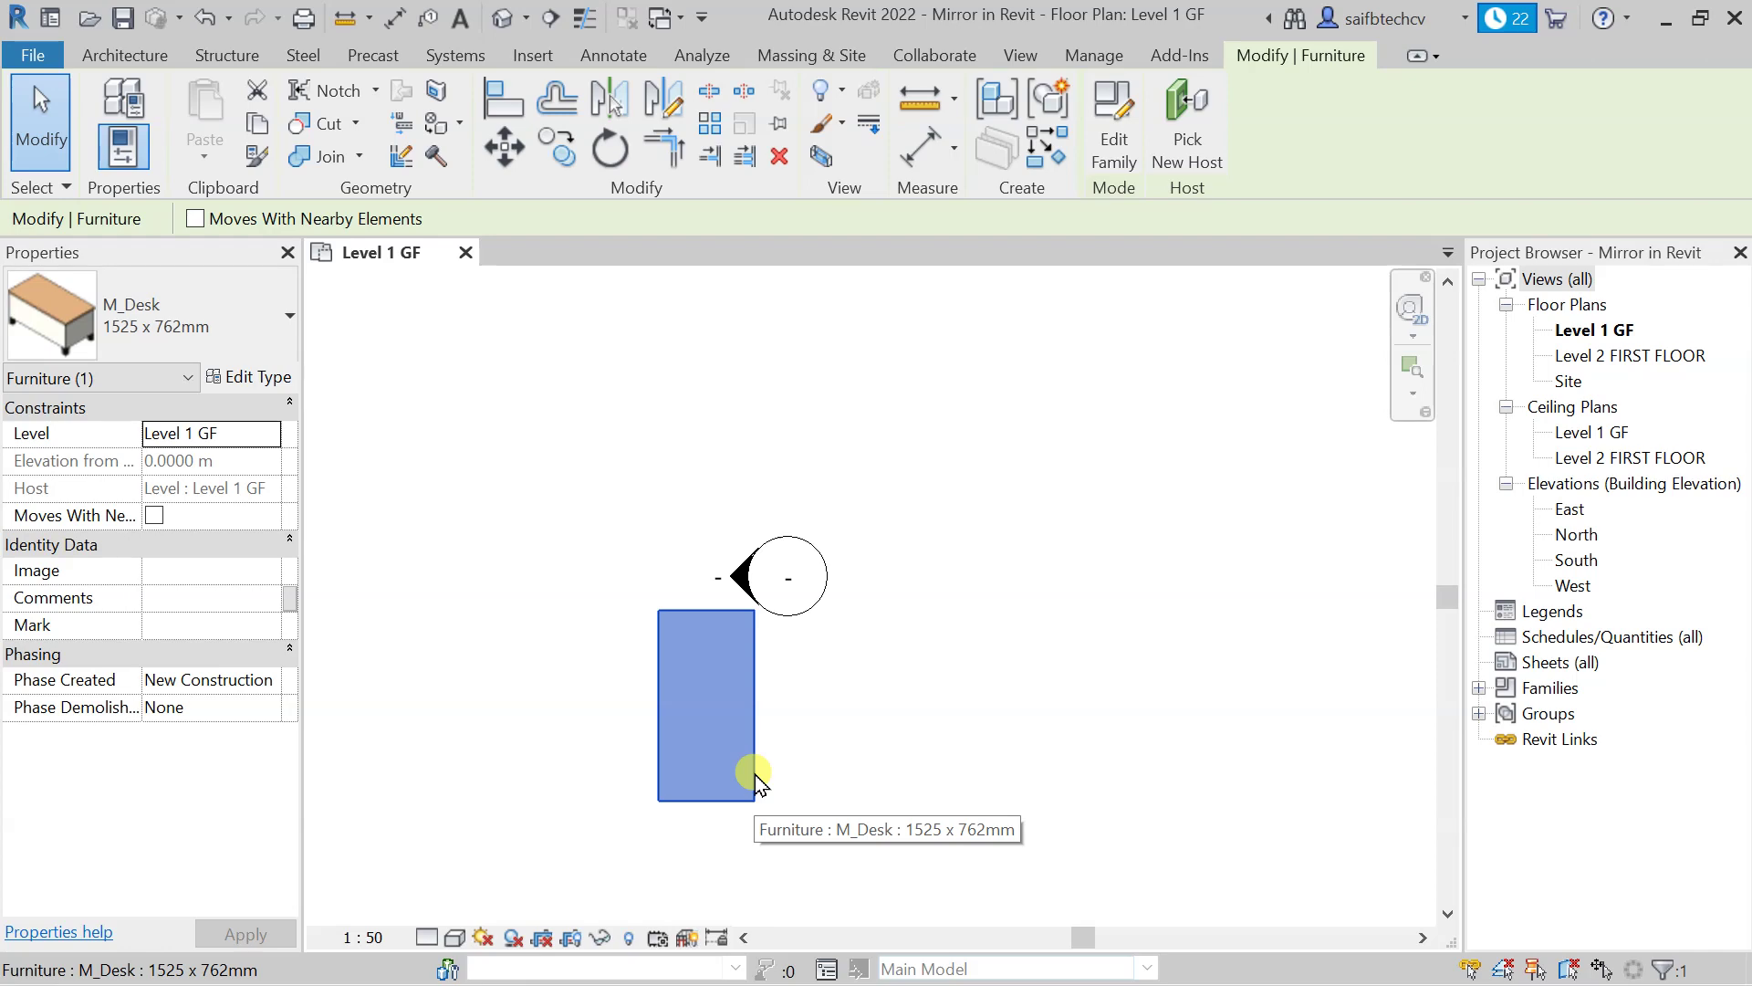
pyautogui.press('r')
pyautogui.press('o')
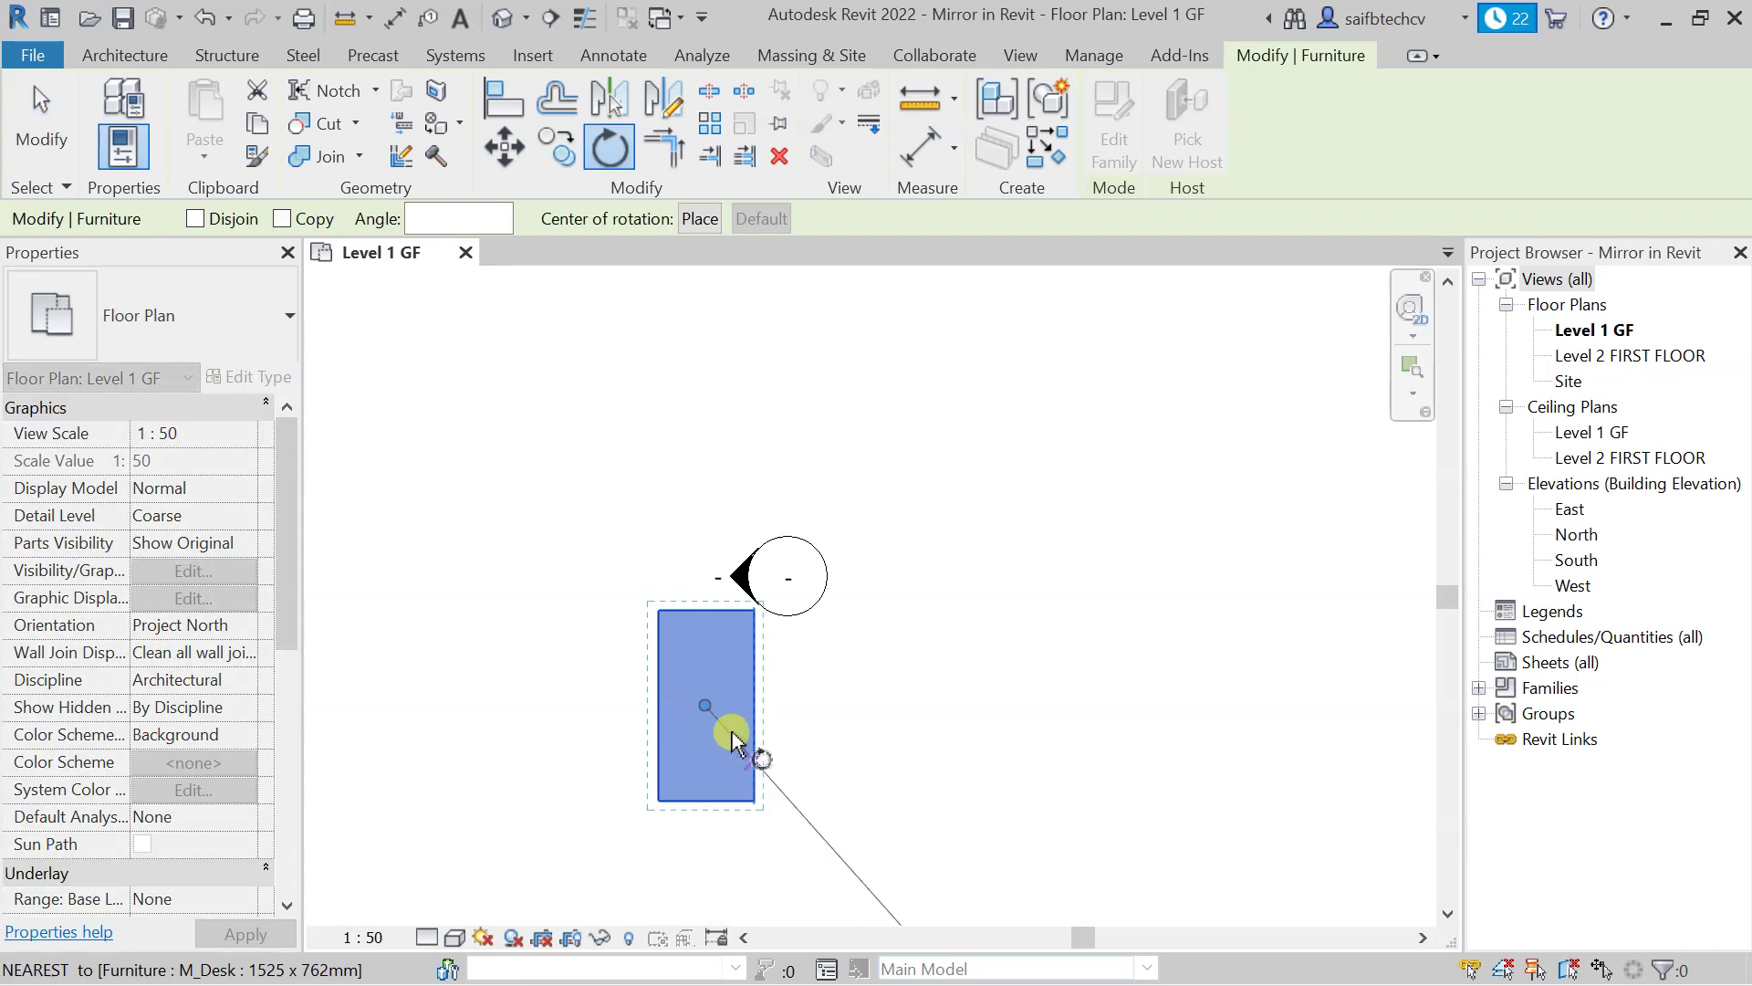
pyautogui.click(445, 220)
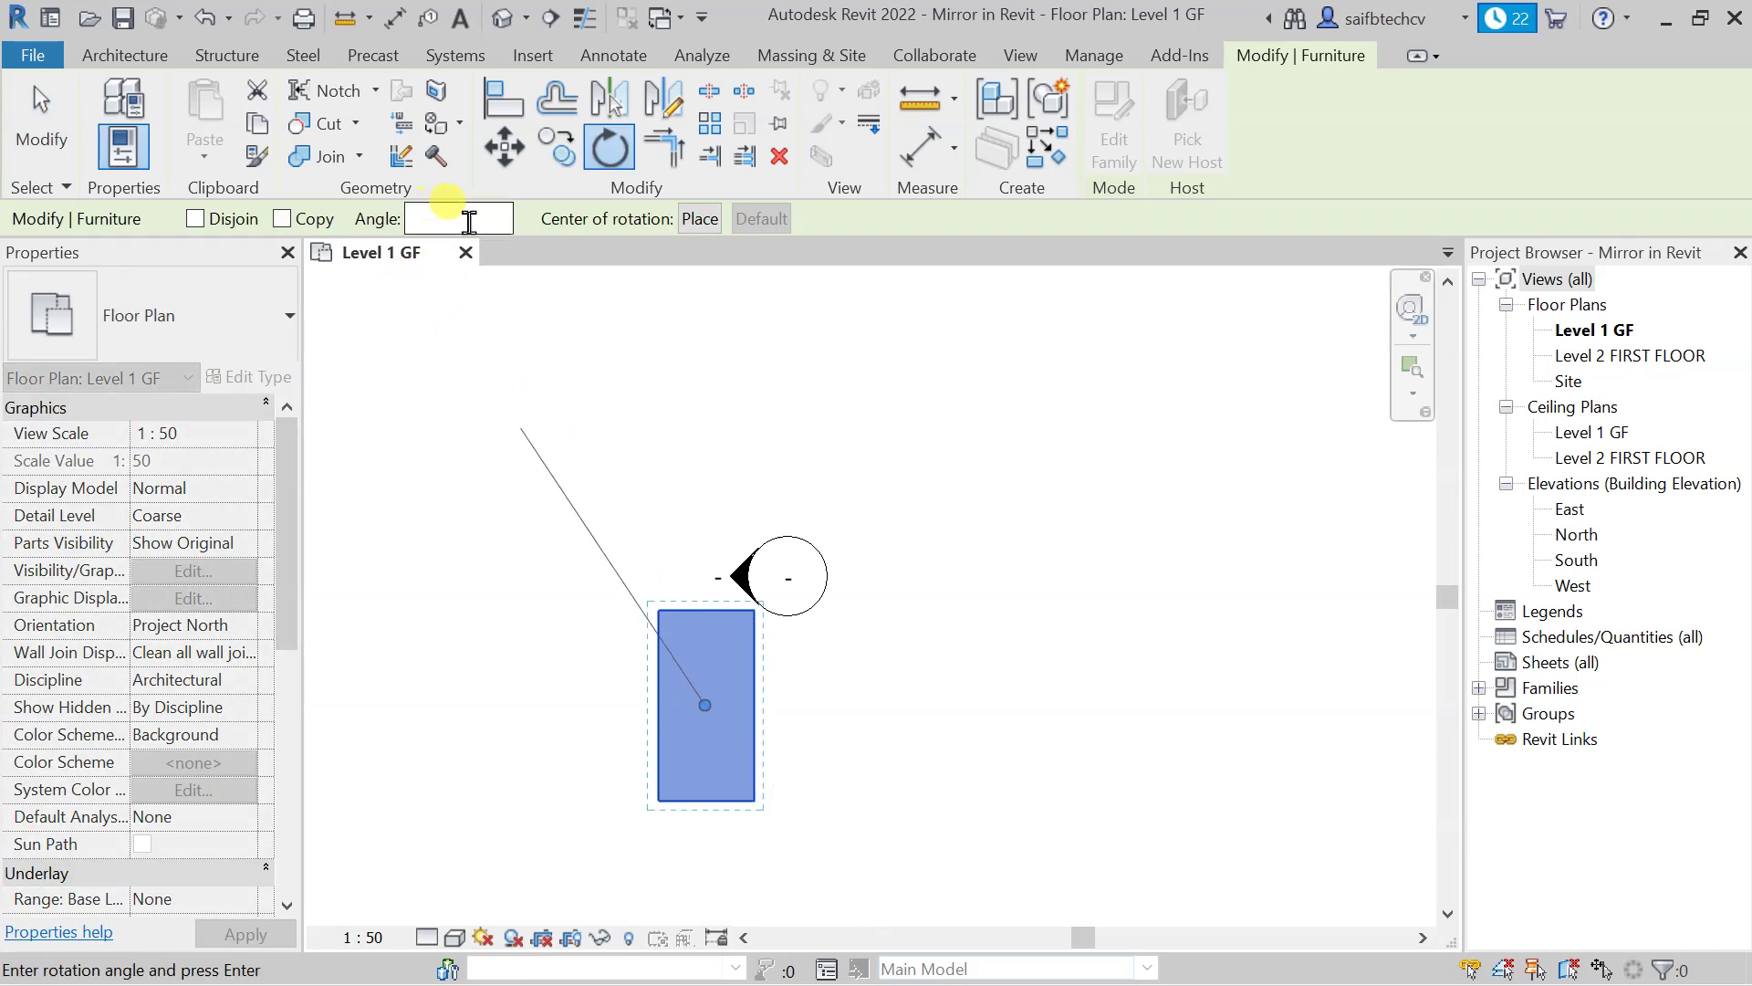
pyautogui.click(697, 222)
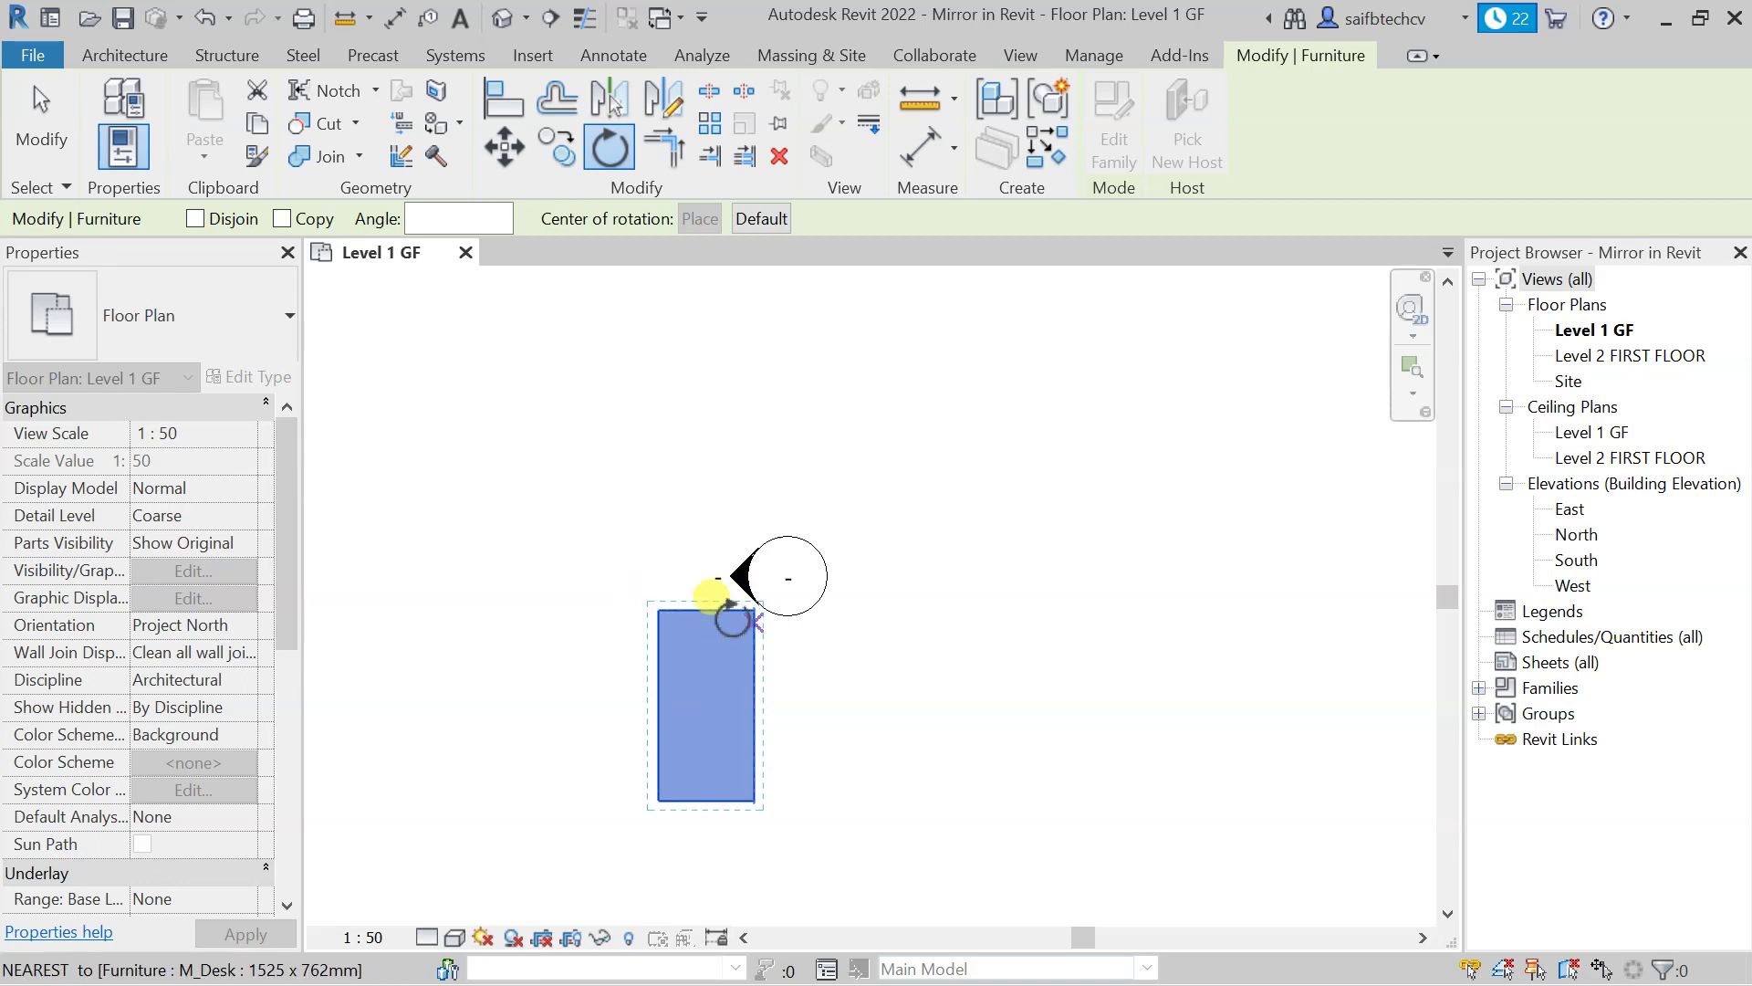
pyautogui.scroll(2, 735, 613)
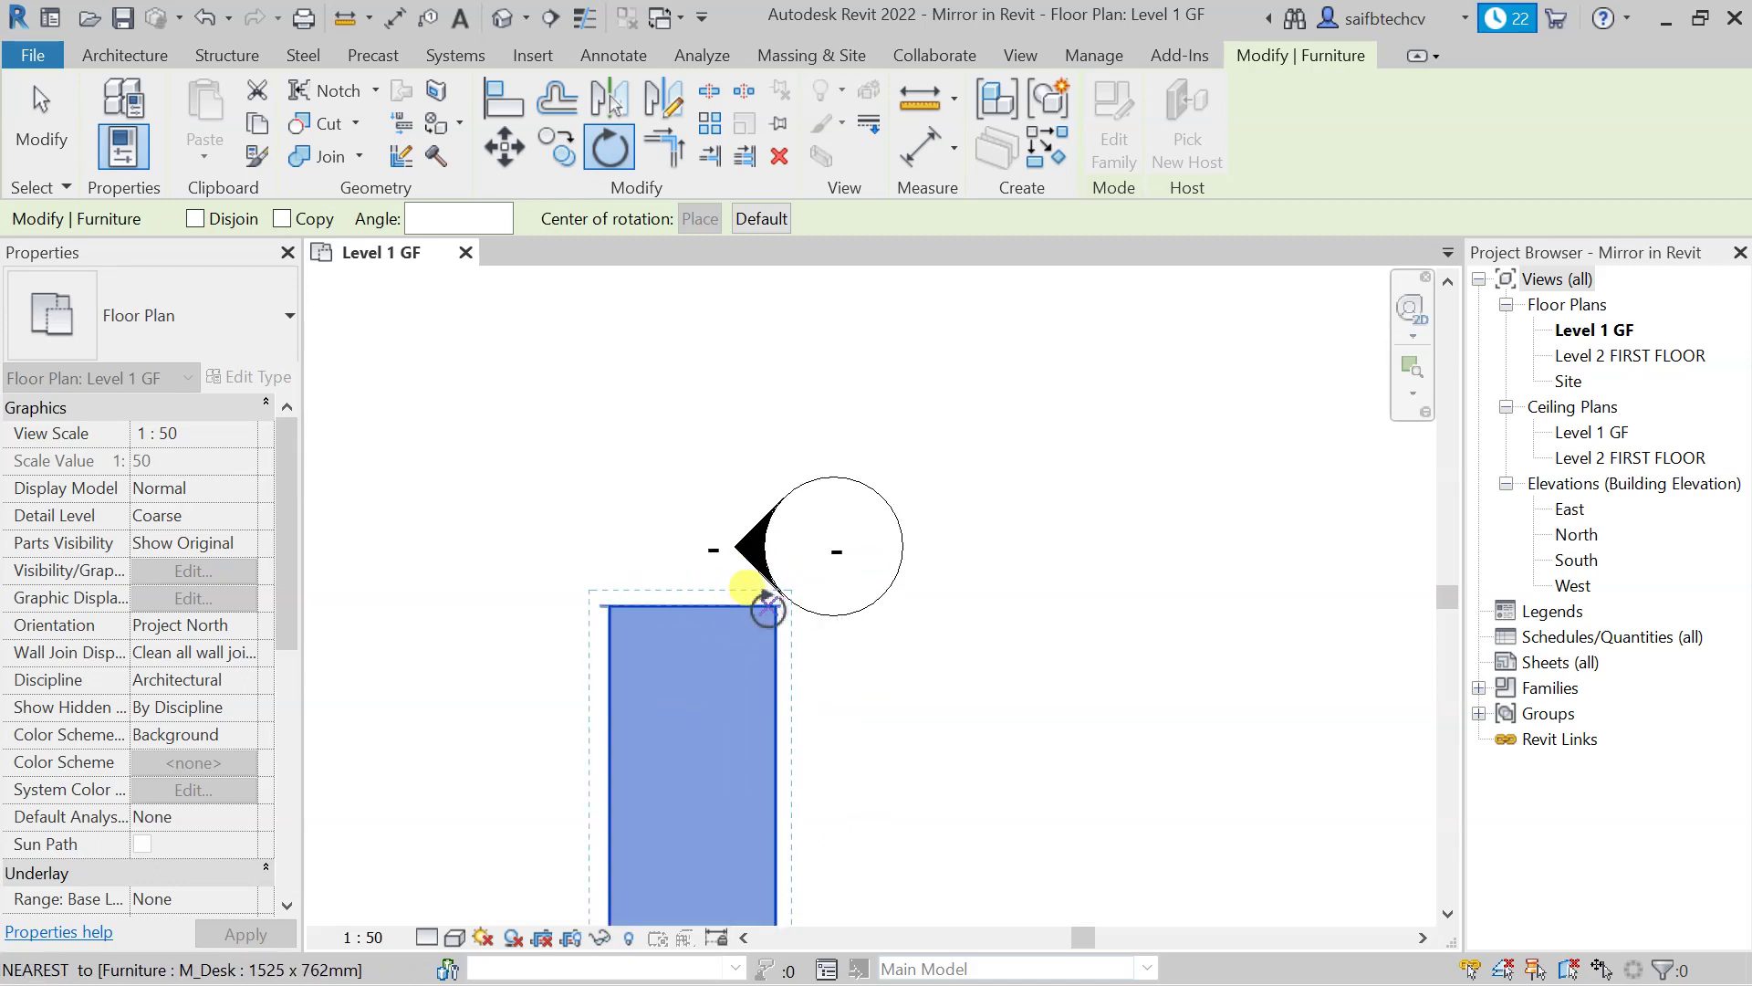
pyautogui.click(777, 607)
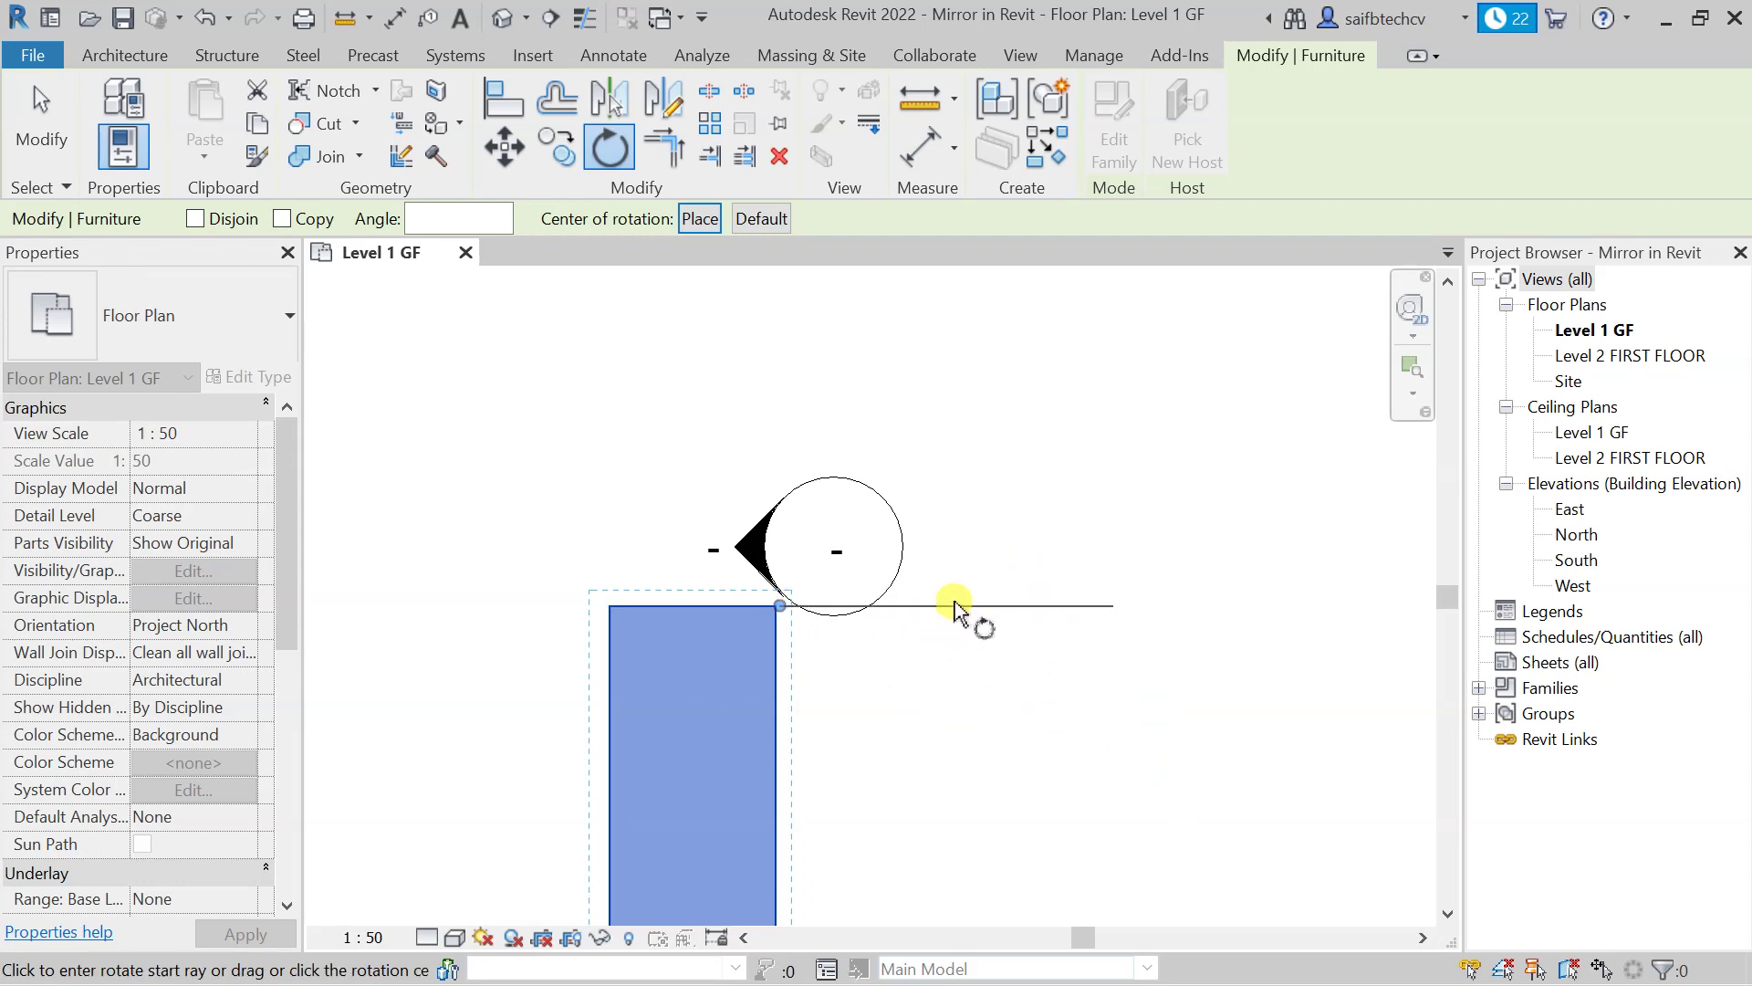
pyautogui.click(1004, 610)
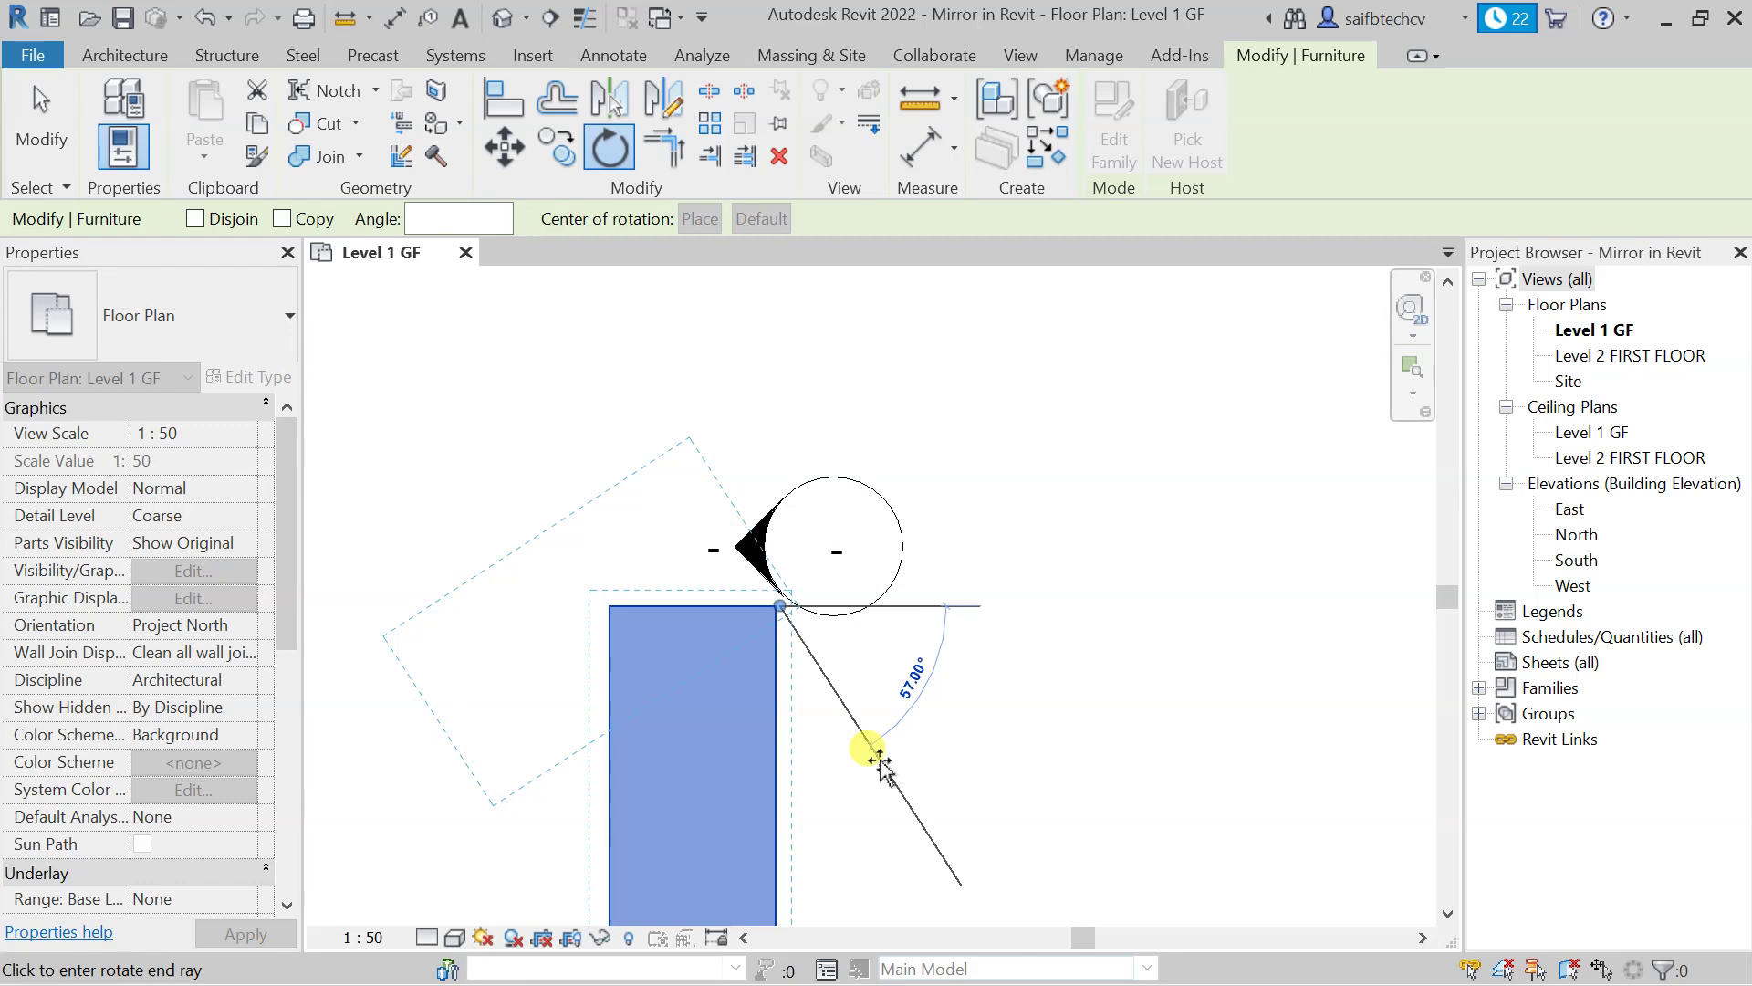
pyautogui.click(880, 761)
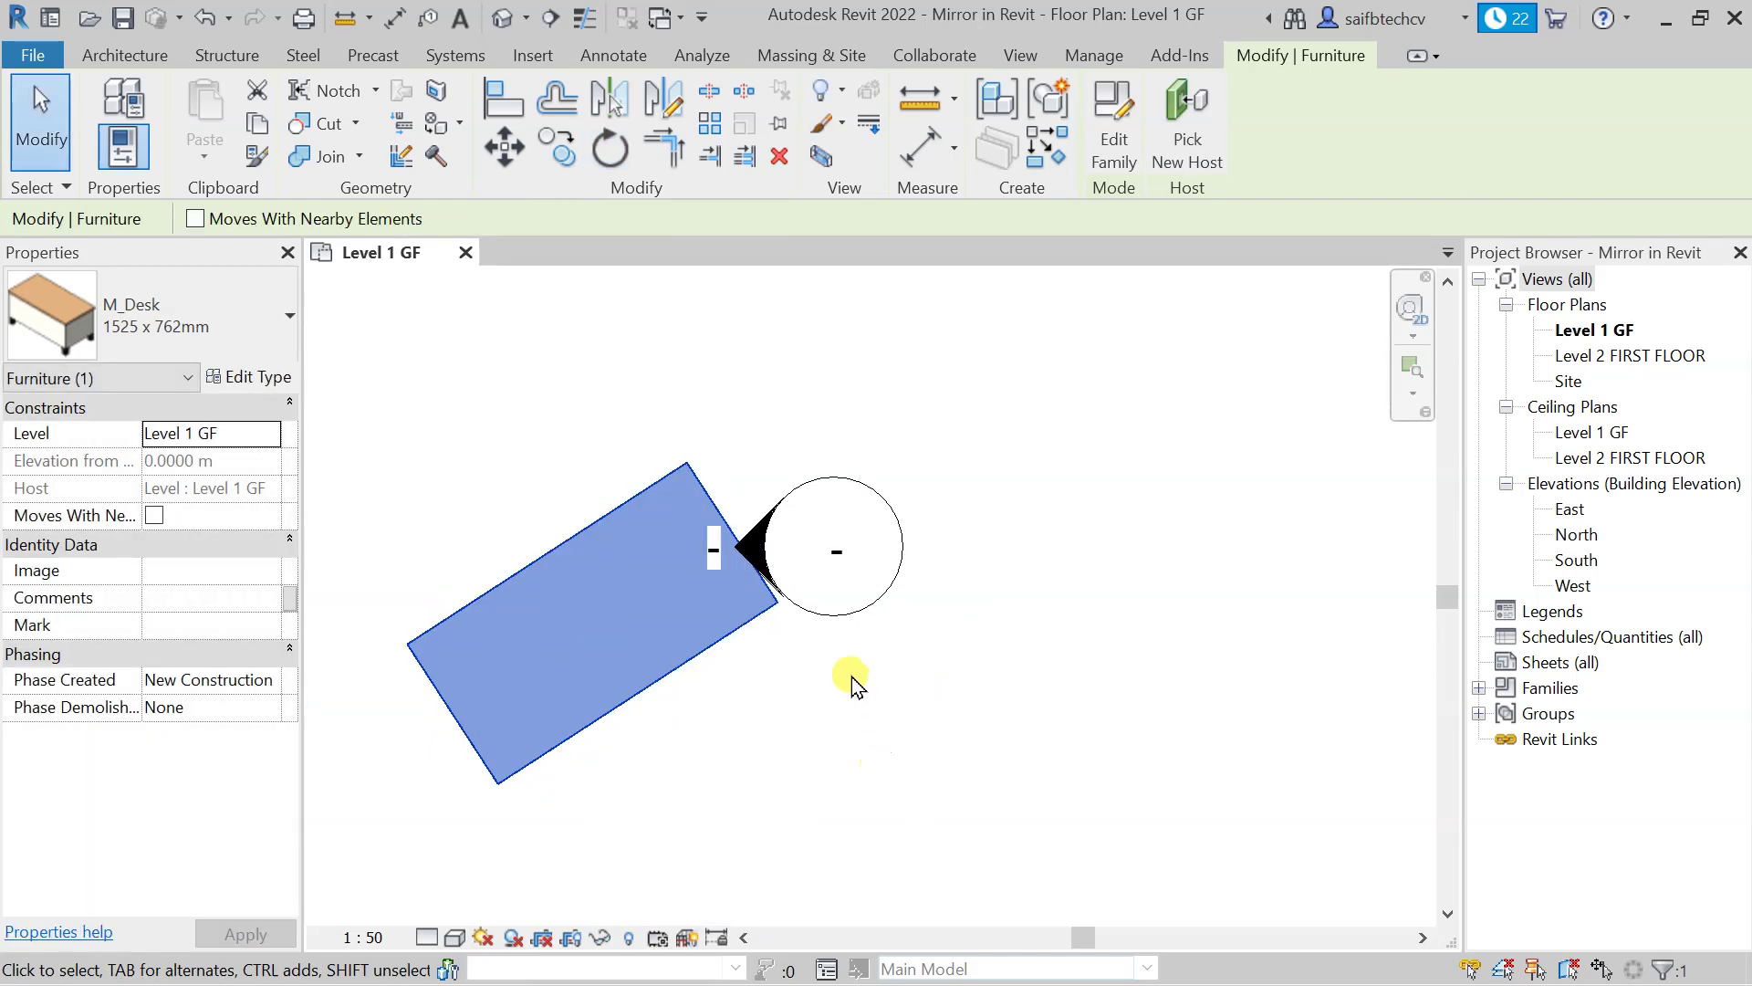
pyautogui.scroll(2, 656, 622)
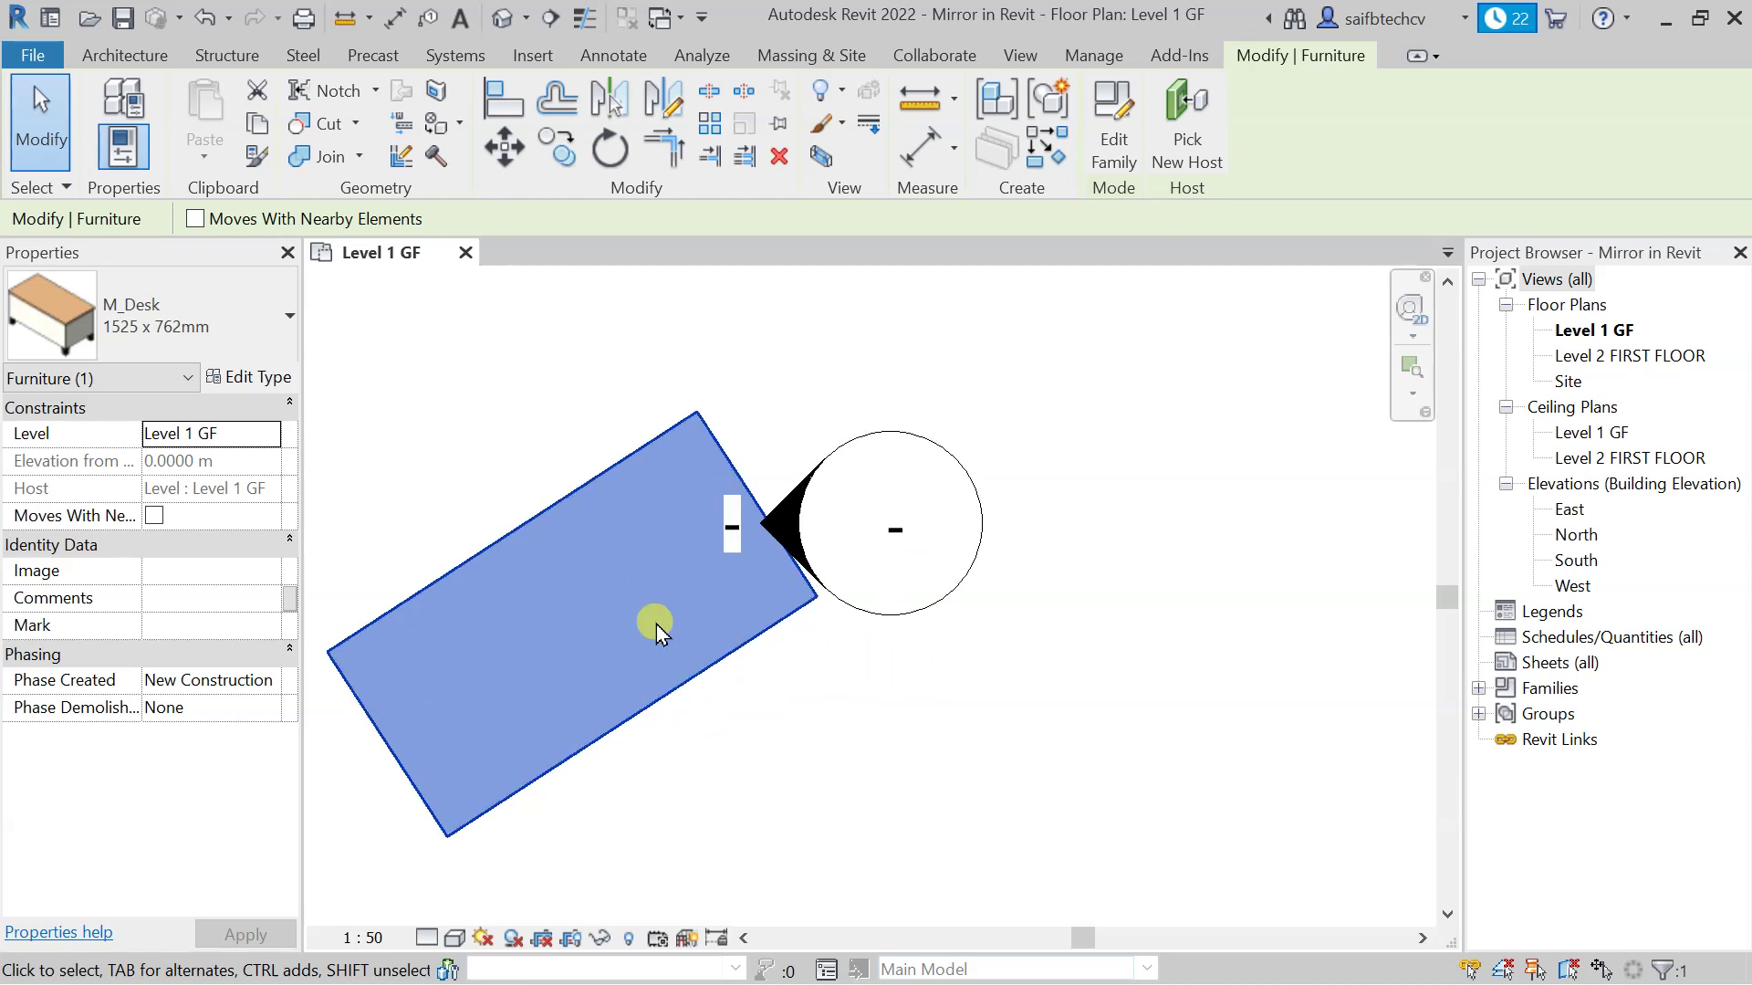
pyautogui.scroll(-3, 655, 621)
pyautogui.moveTo(730, 642); pyautogui.dragTo(787, 641, button='middle')
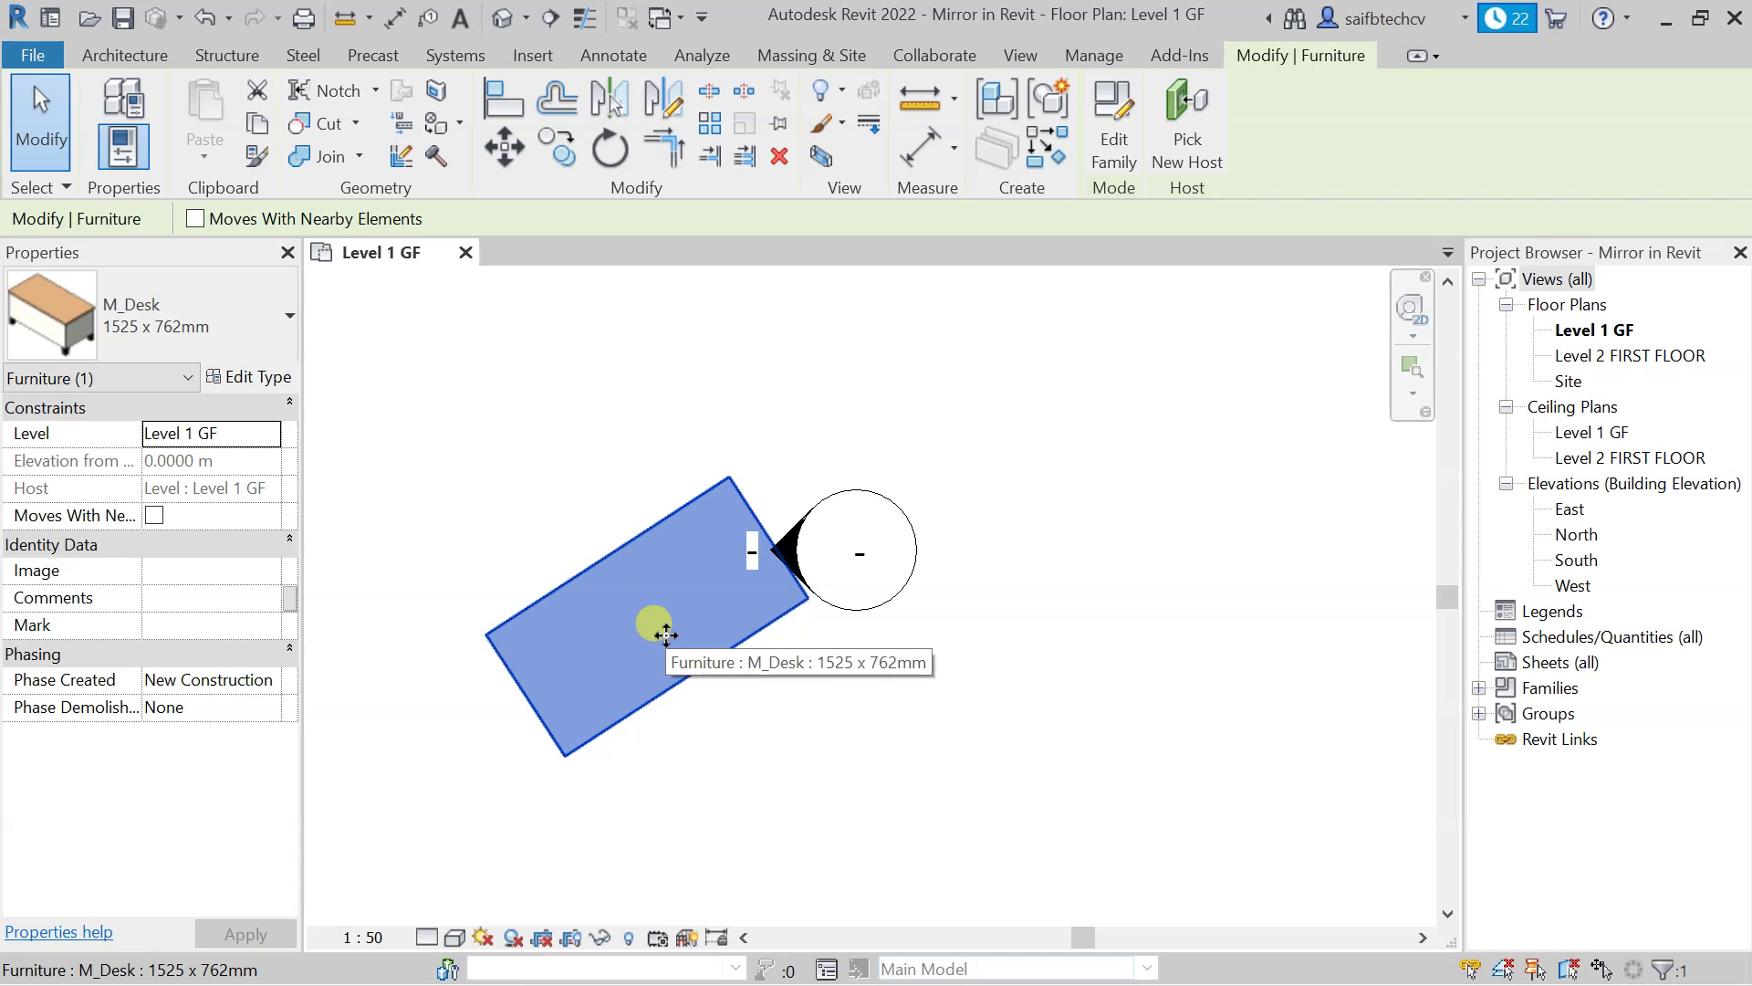
pyautogui.scroll(-2, 666, 633)
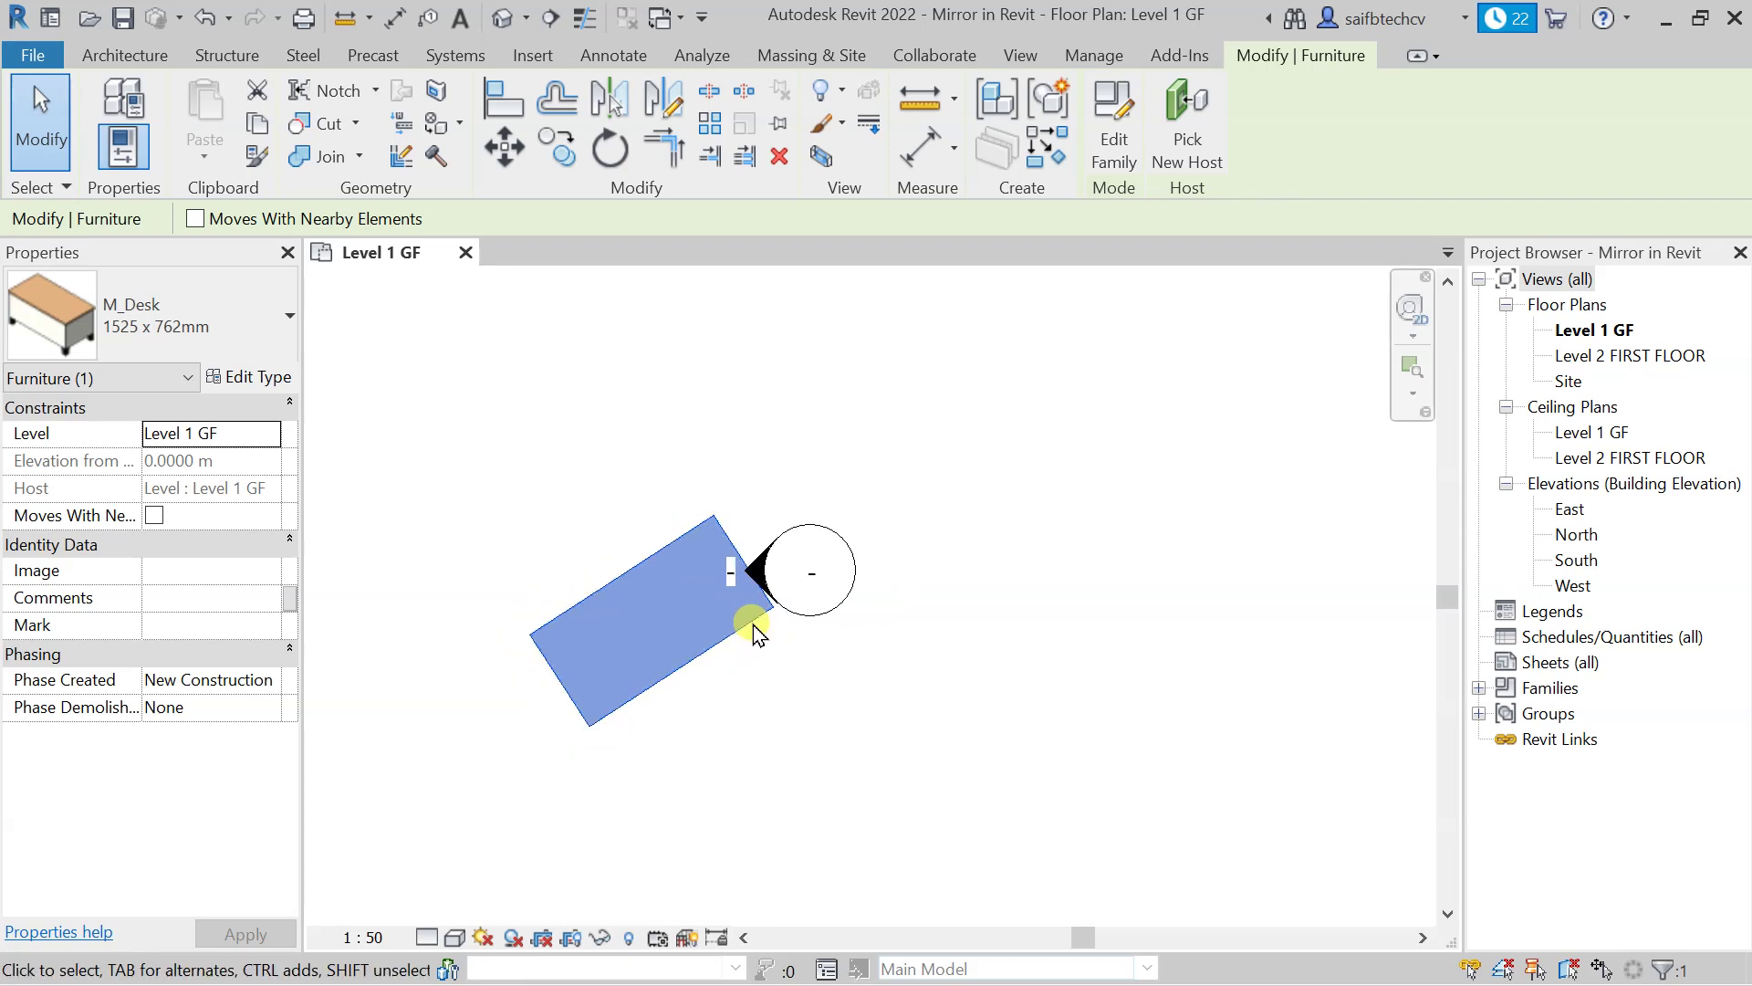
pyautogui.scroll(-3, 967, 632)
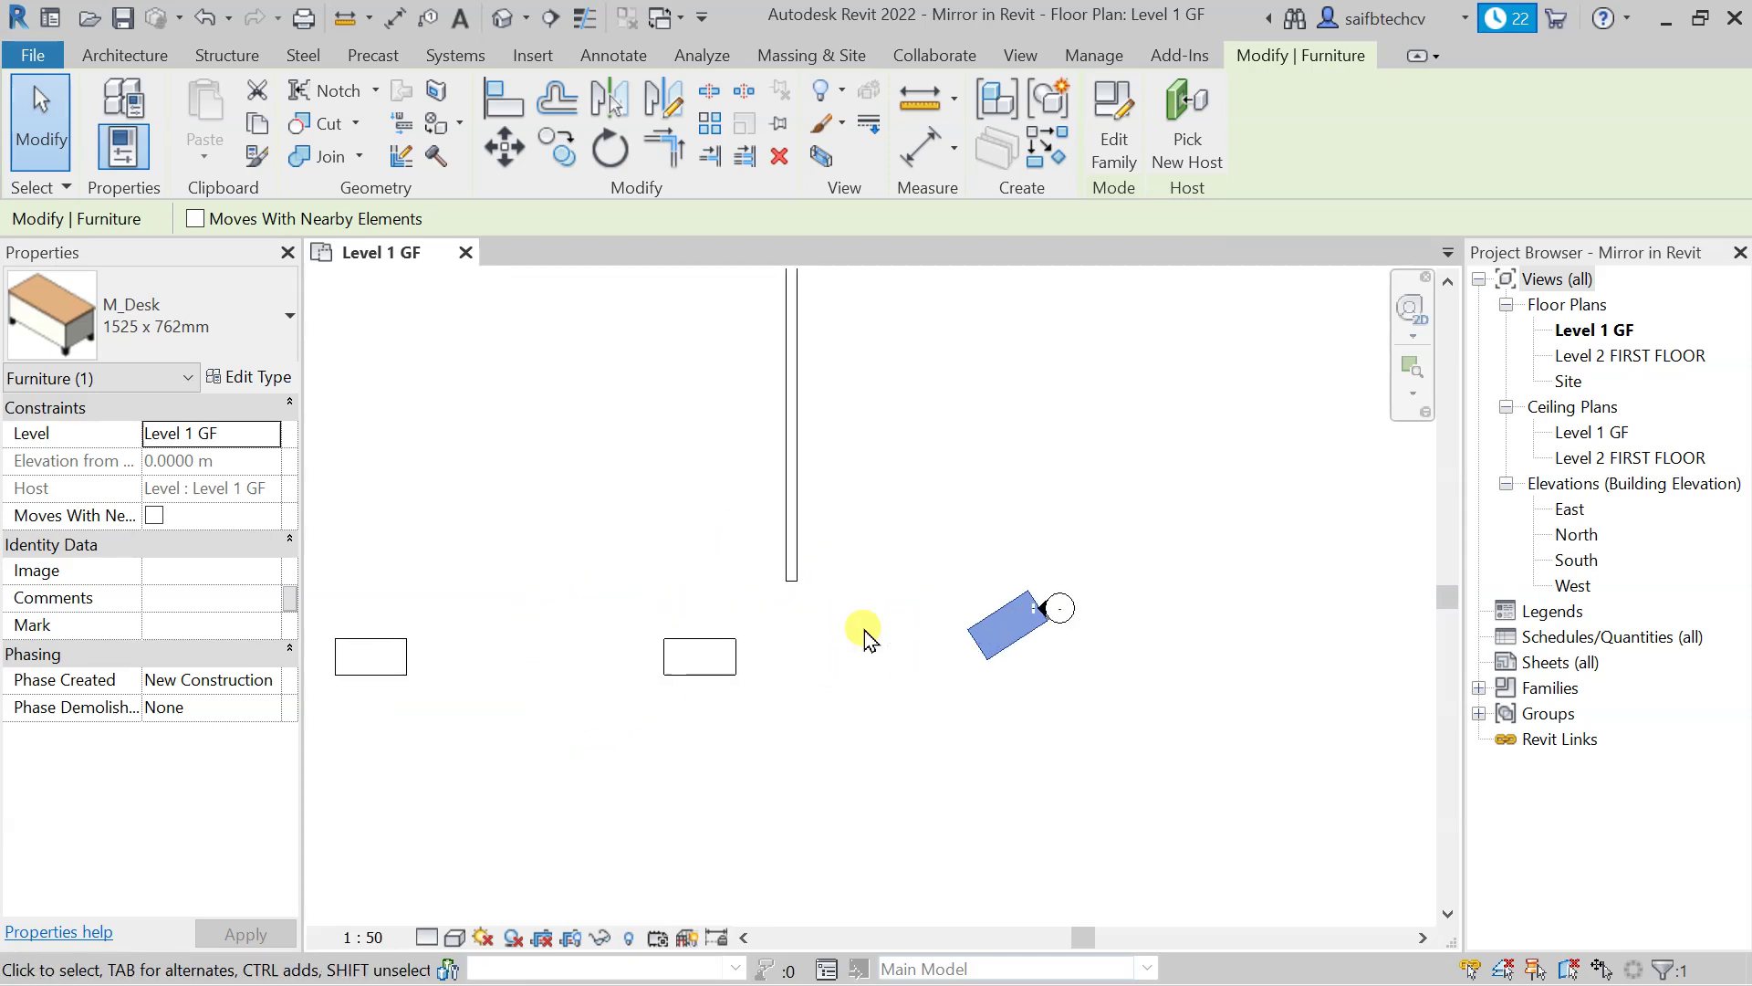
pyautogui.scroll(4, 726, 675)
pyautogui.click(726, 694)
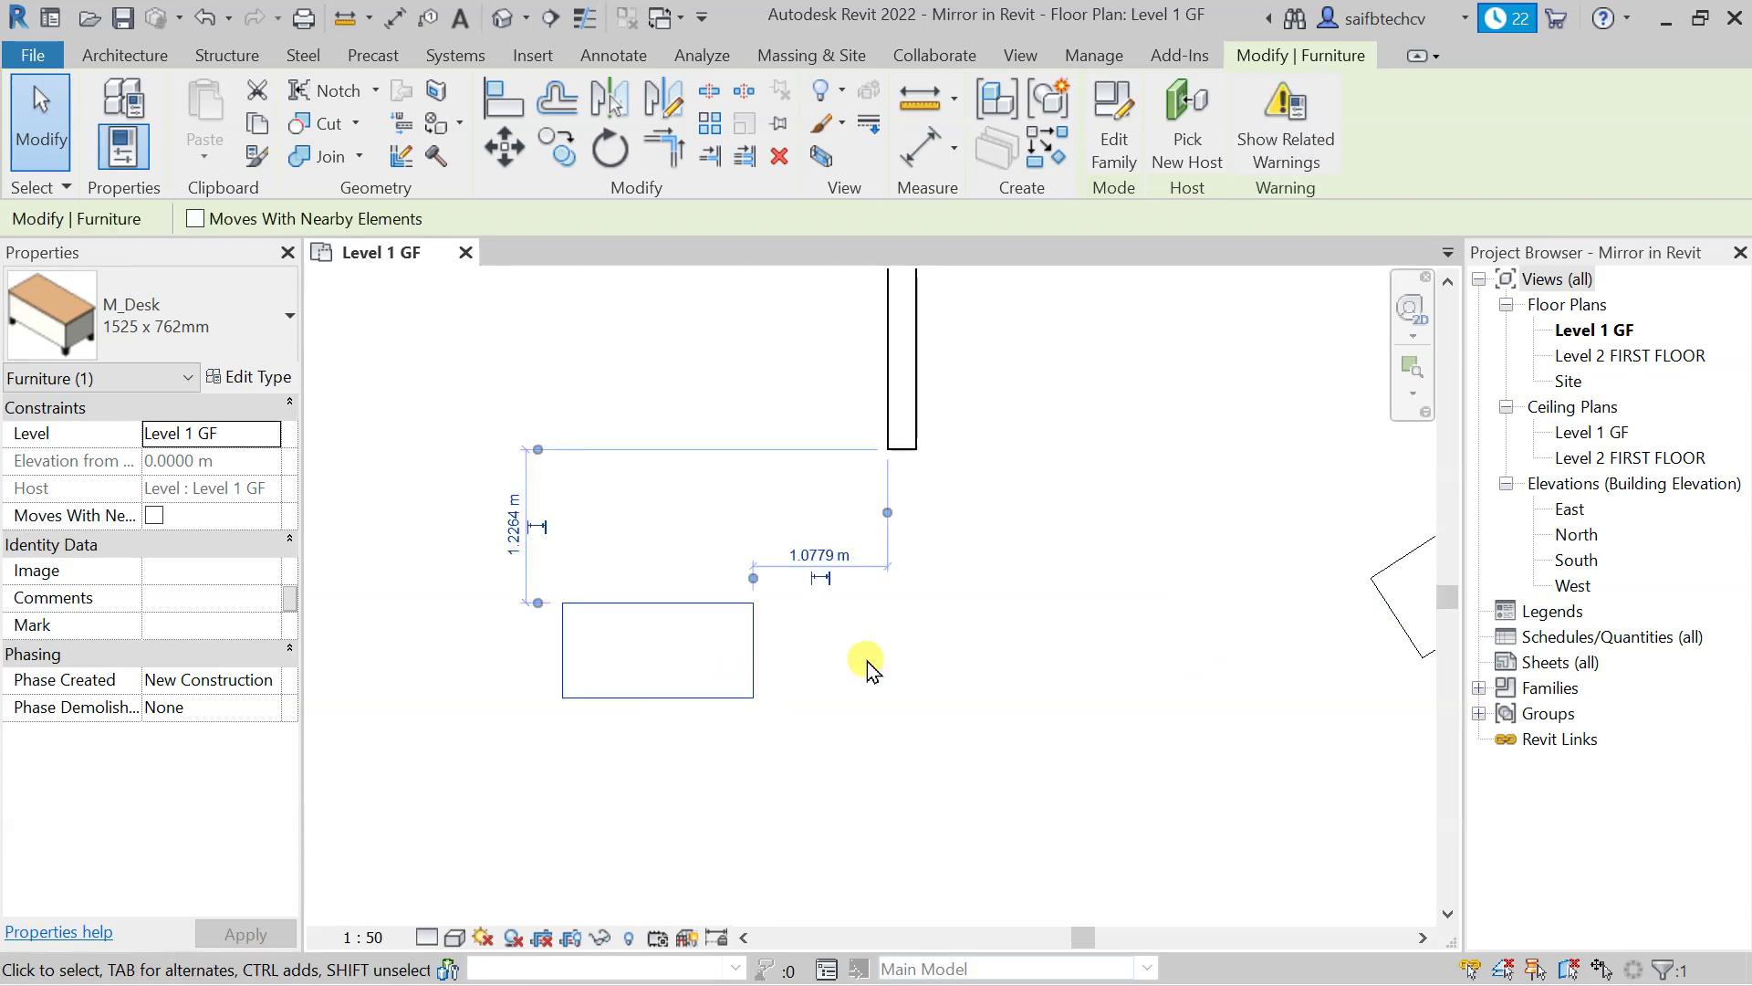
pyautogui.press('Escape')
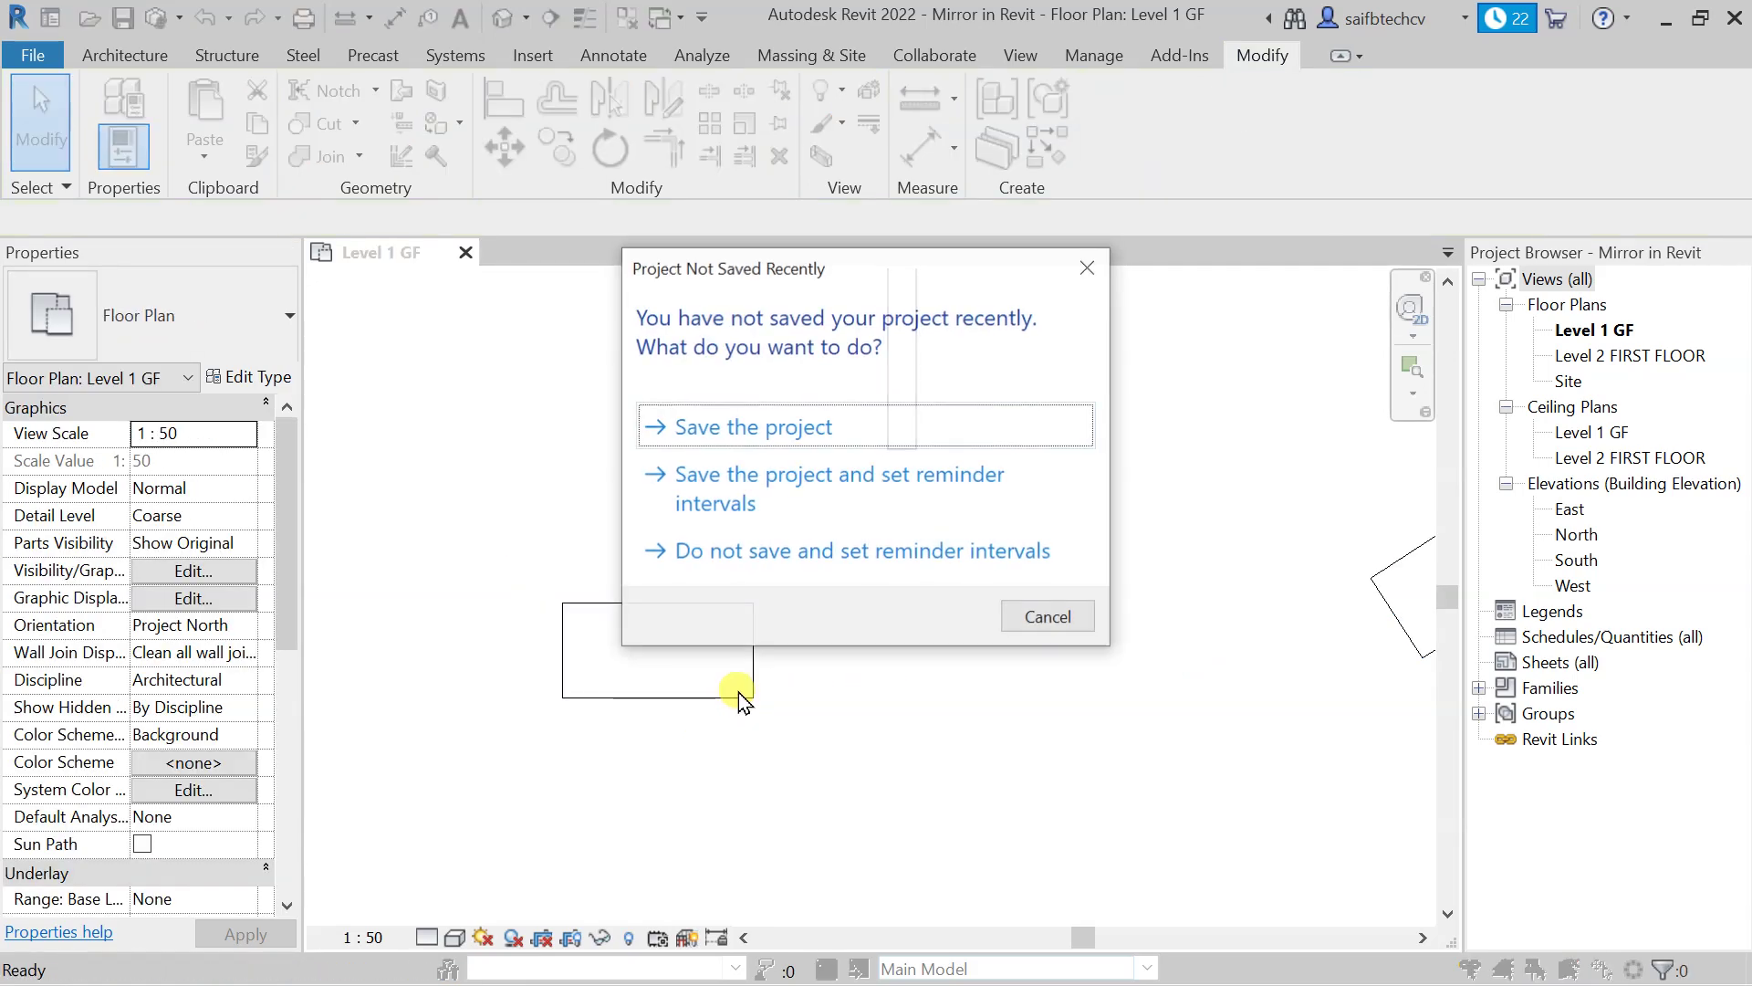
pyautogui.click(1087, 267)
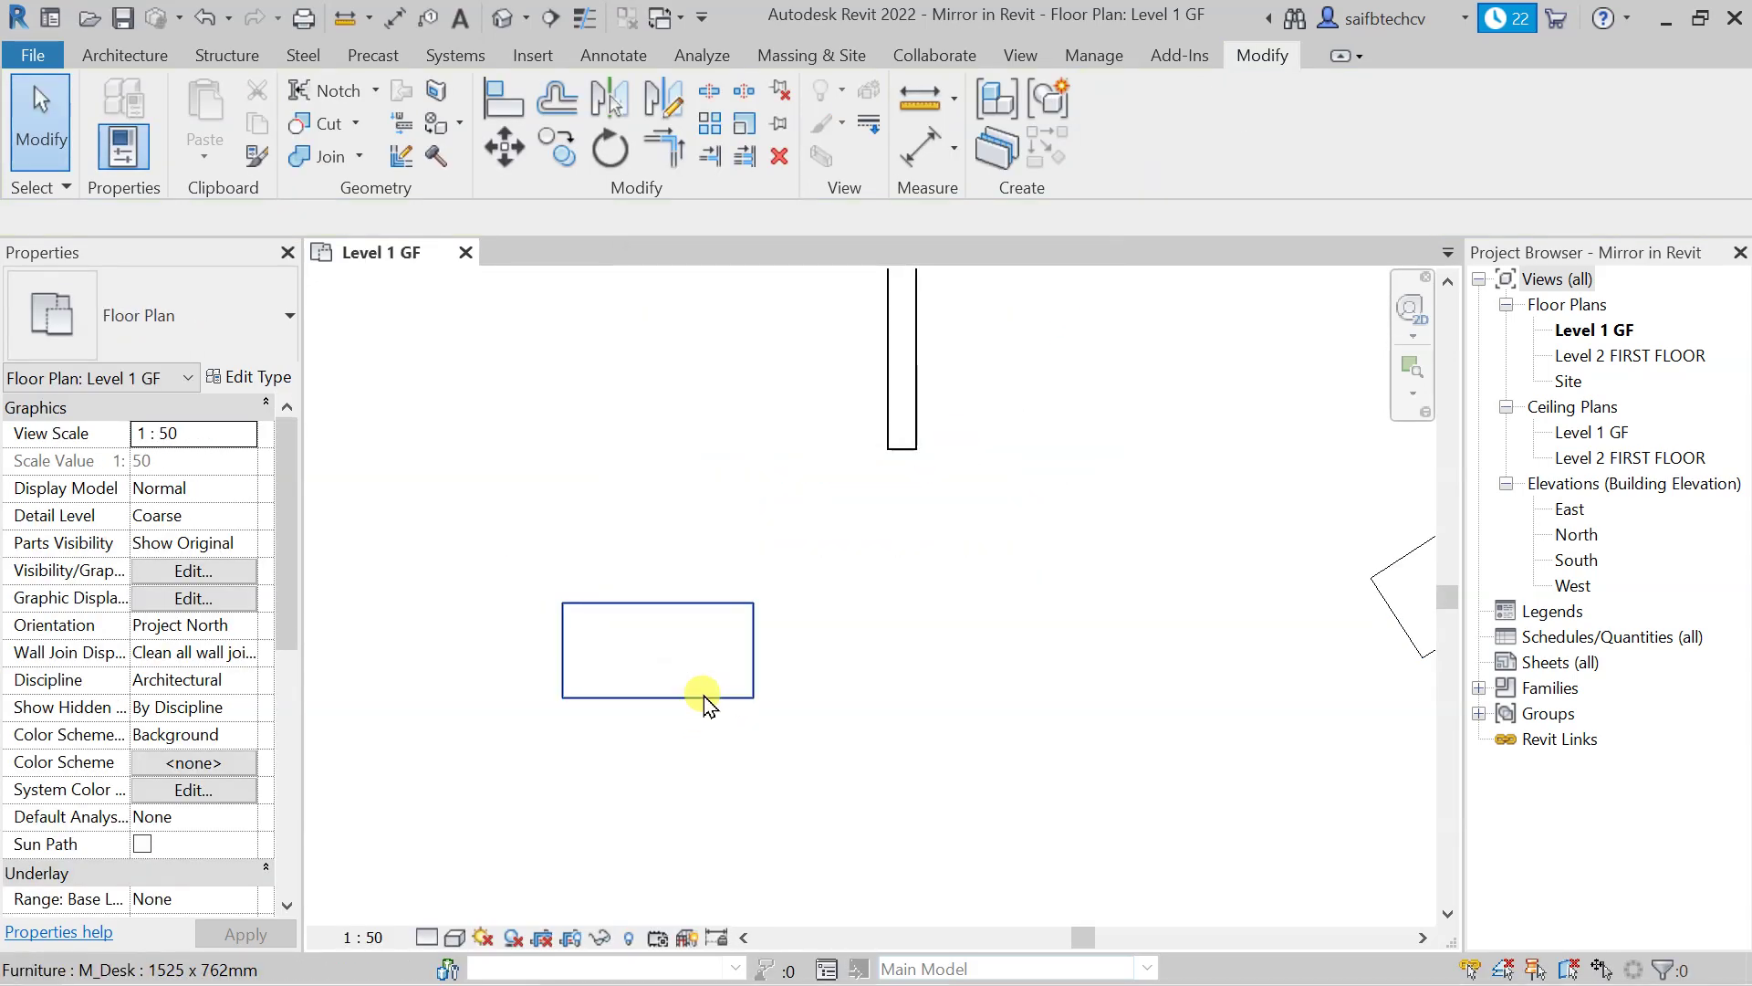
pyautogui.click(704, 695)
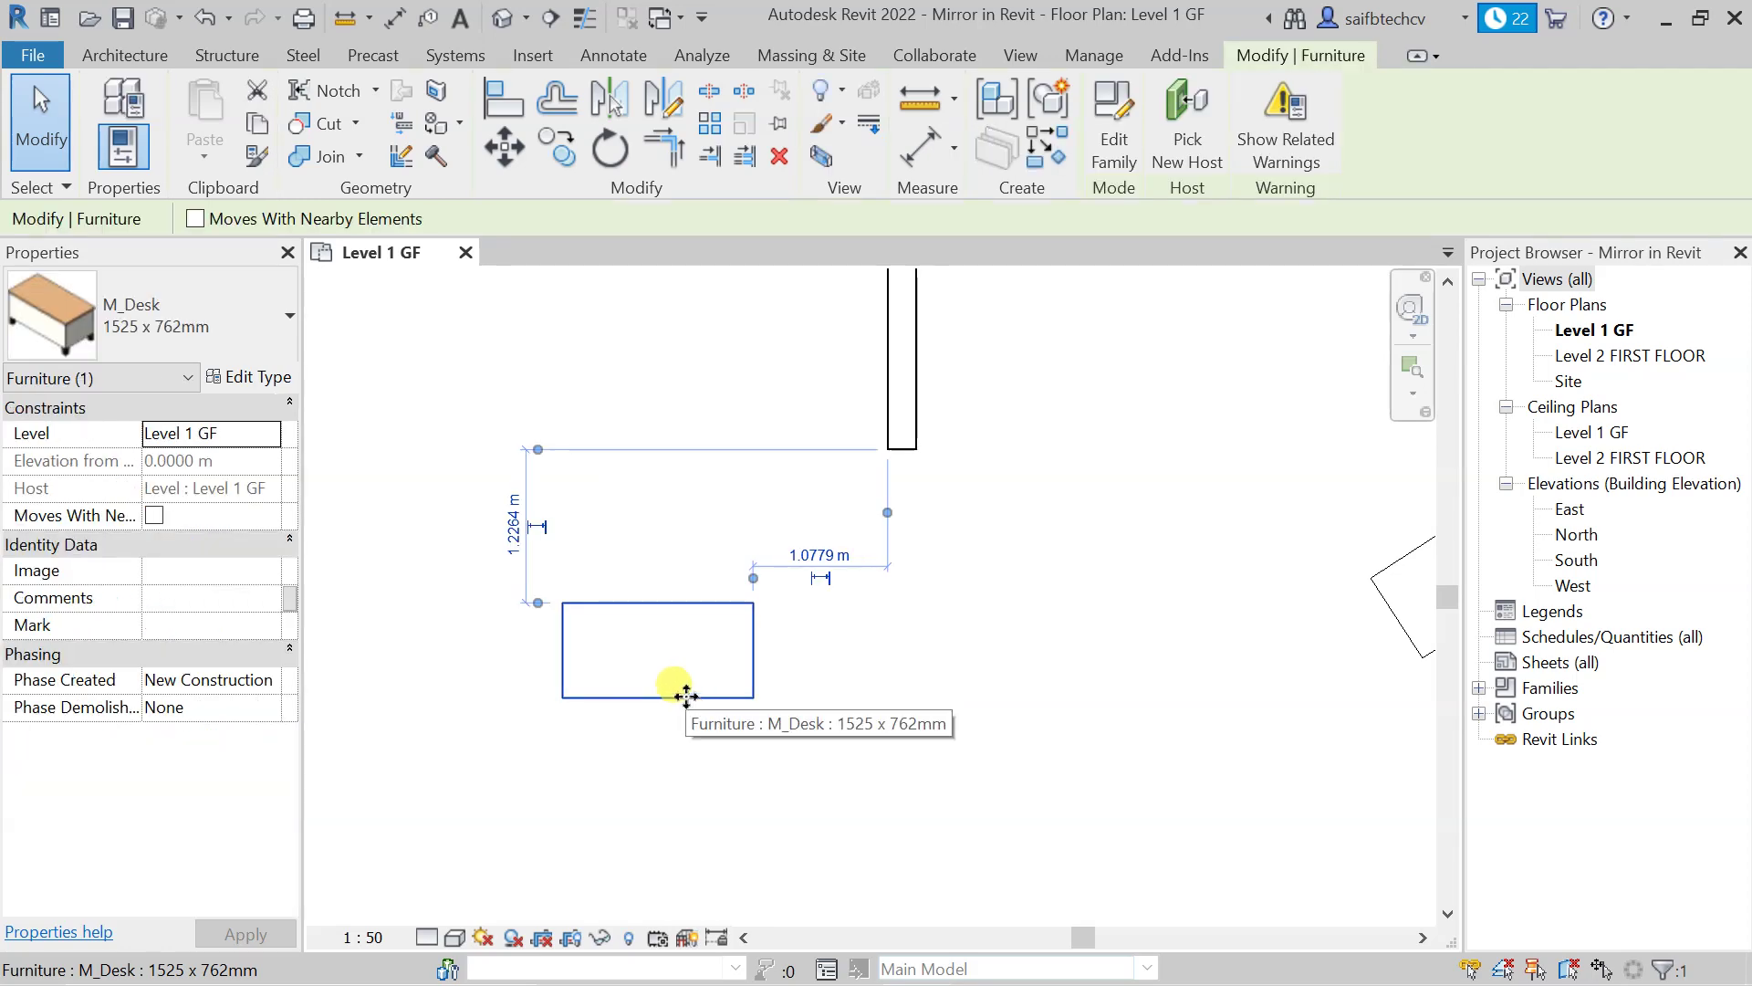
pyautogui.press('Escape')
pyautogui.press('r')
pyautogui.press('o')
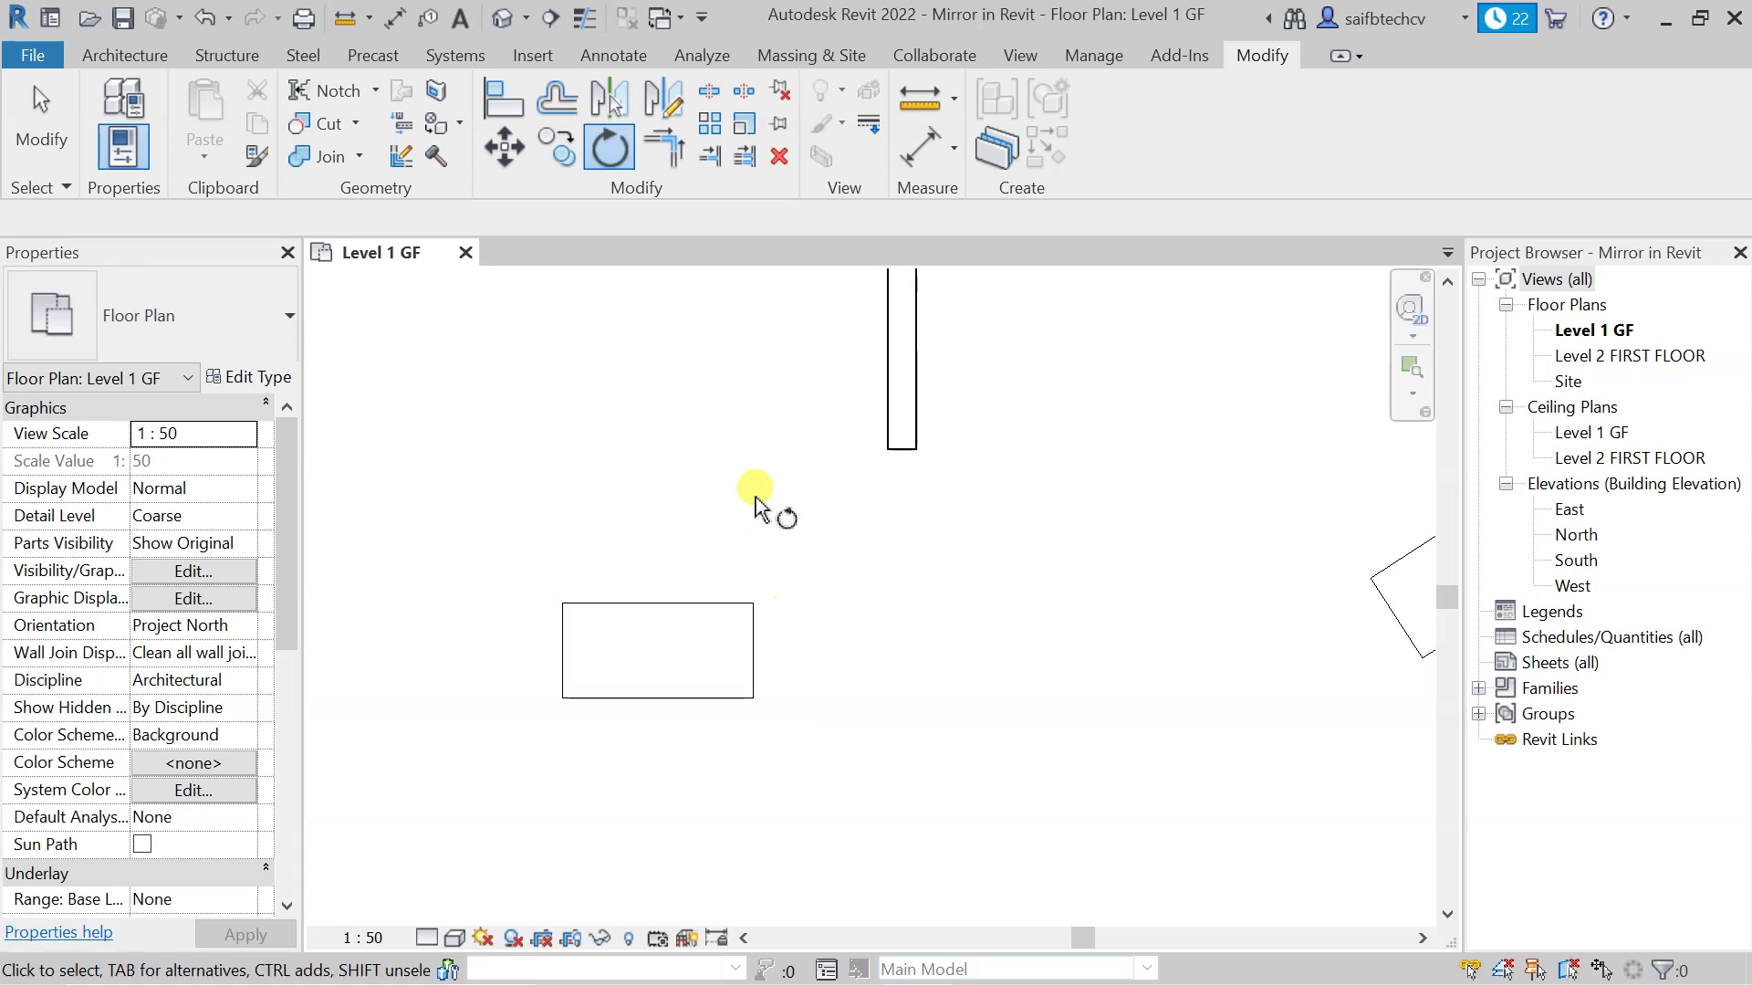
pyautogui.press('Escape')
pyautogui.scroll(-4, 912, 604)
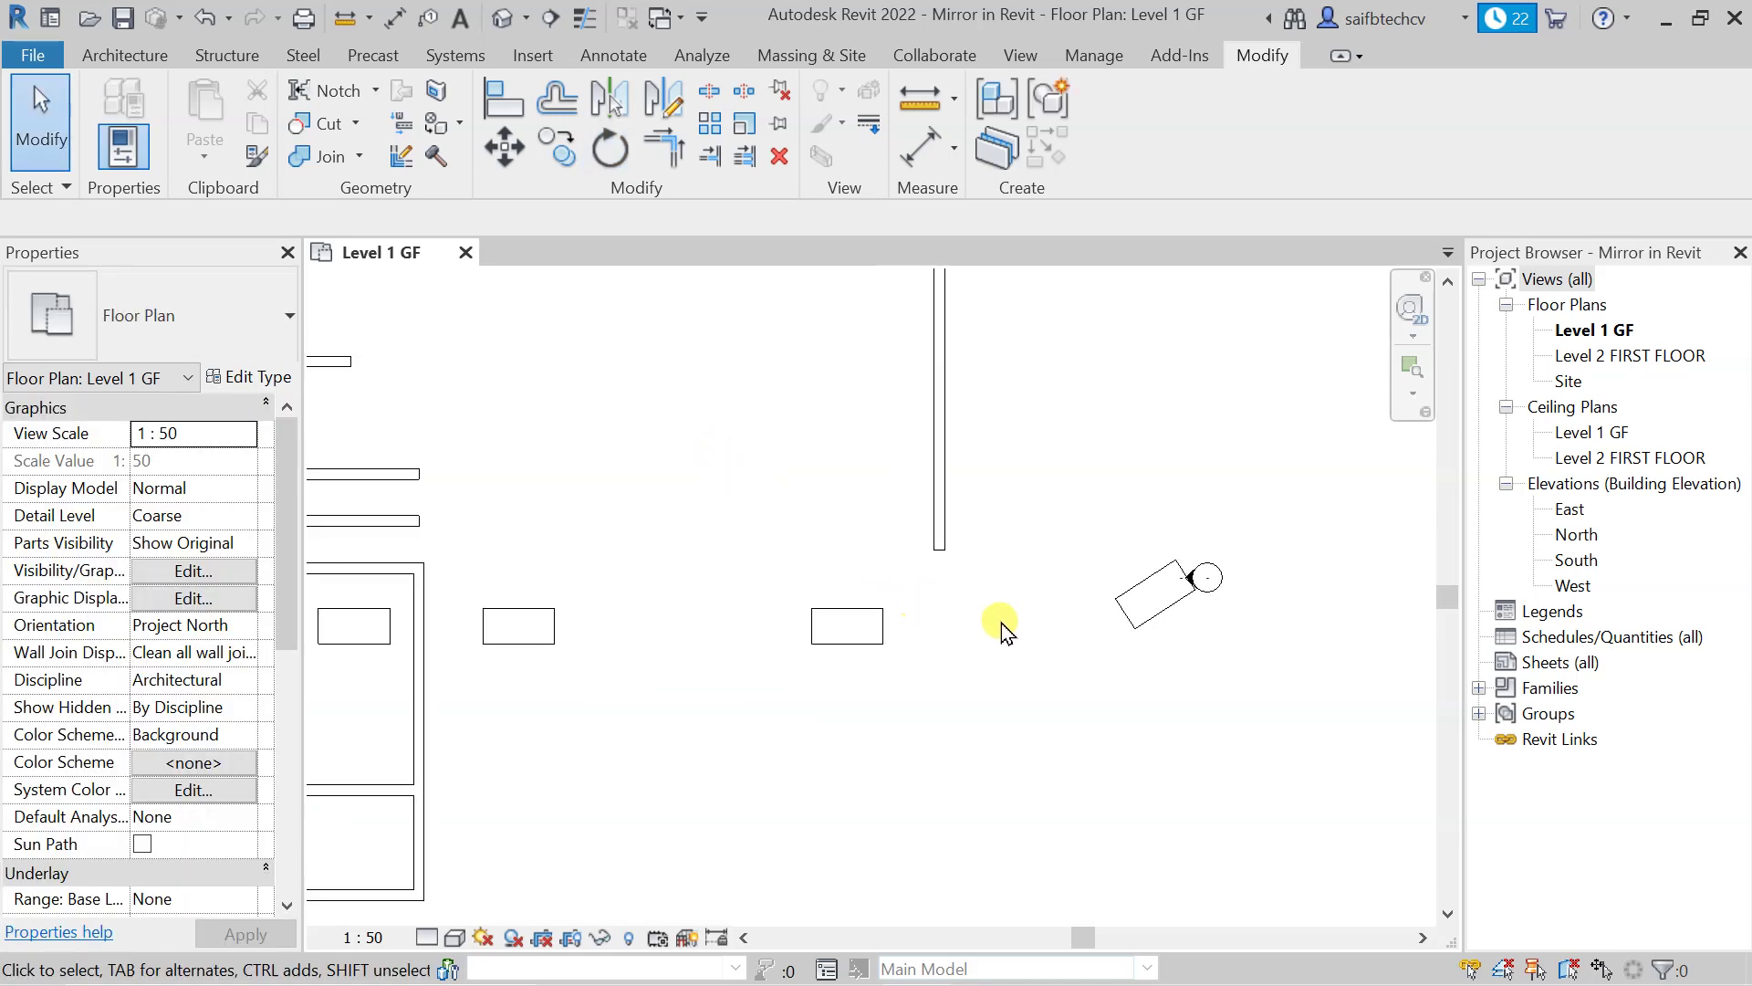
pyautogui.click(852, 642)
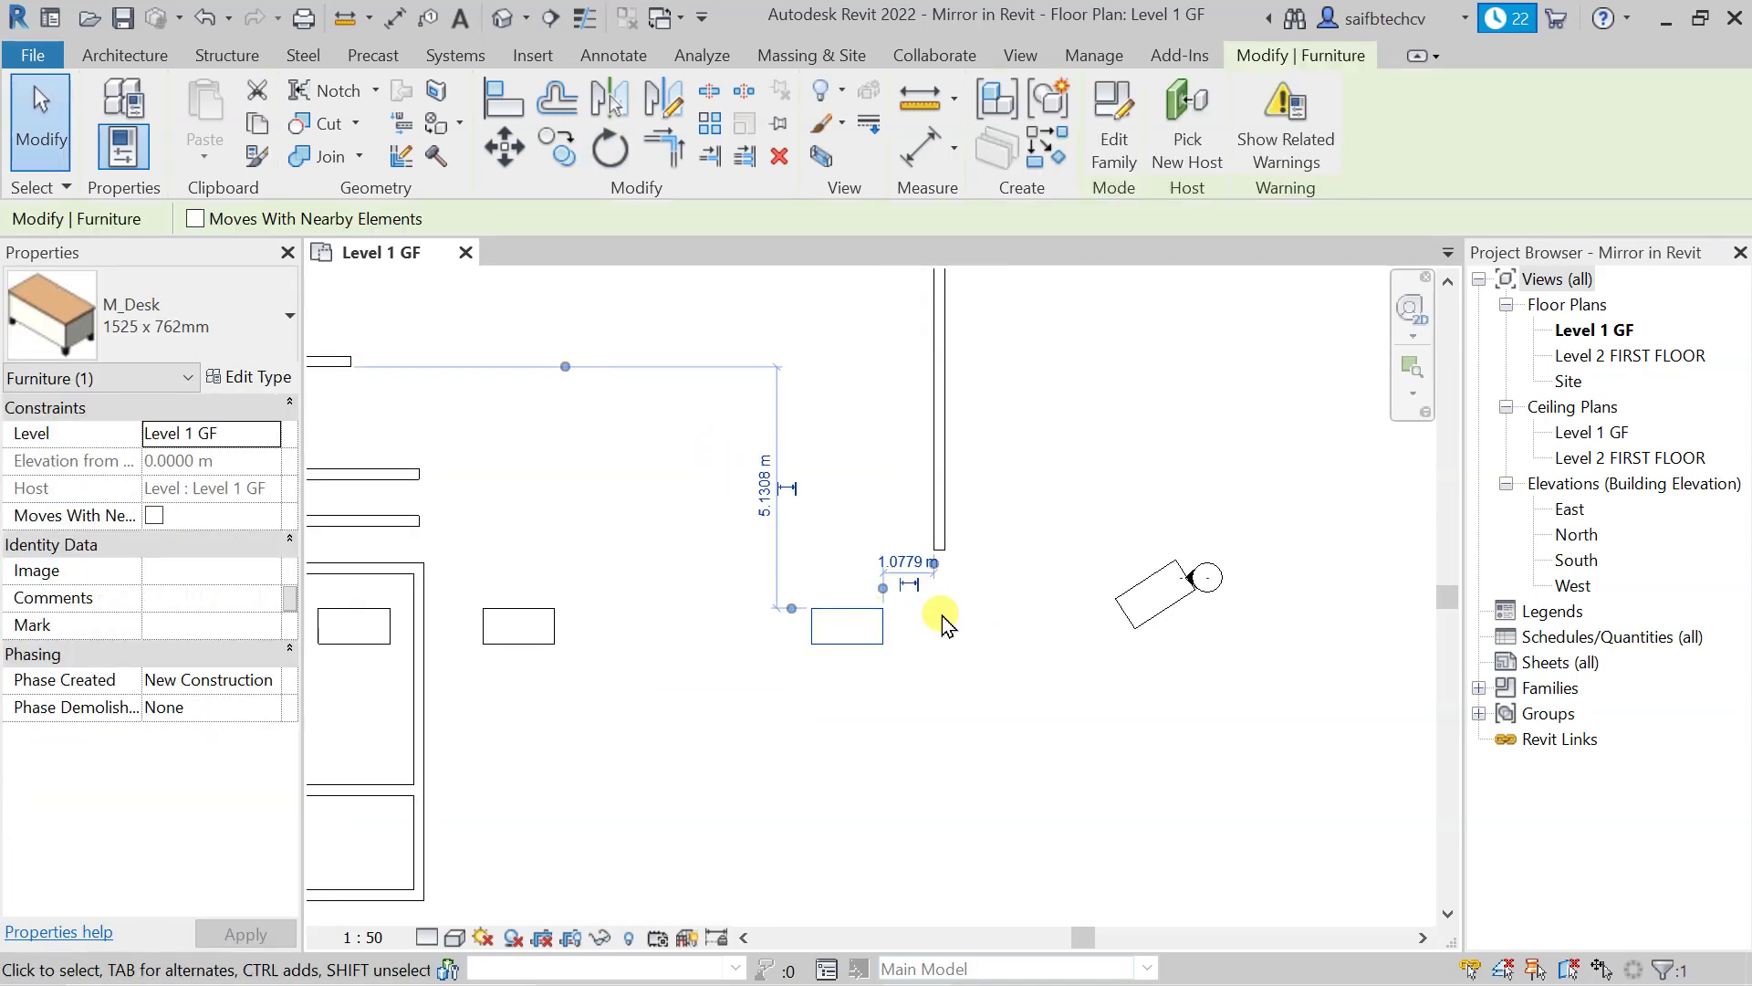
# - Rotate the desk 90° upright about its right endpoint
pyautogui.press('r')
pyautogui.press('o')
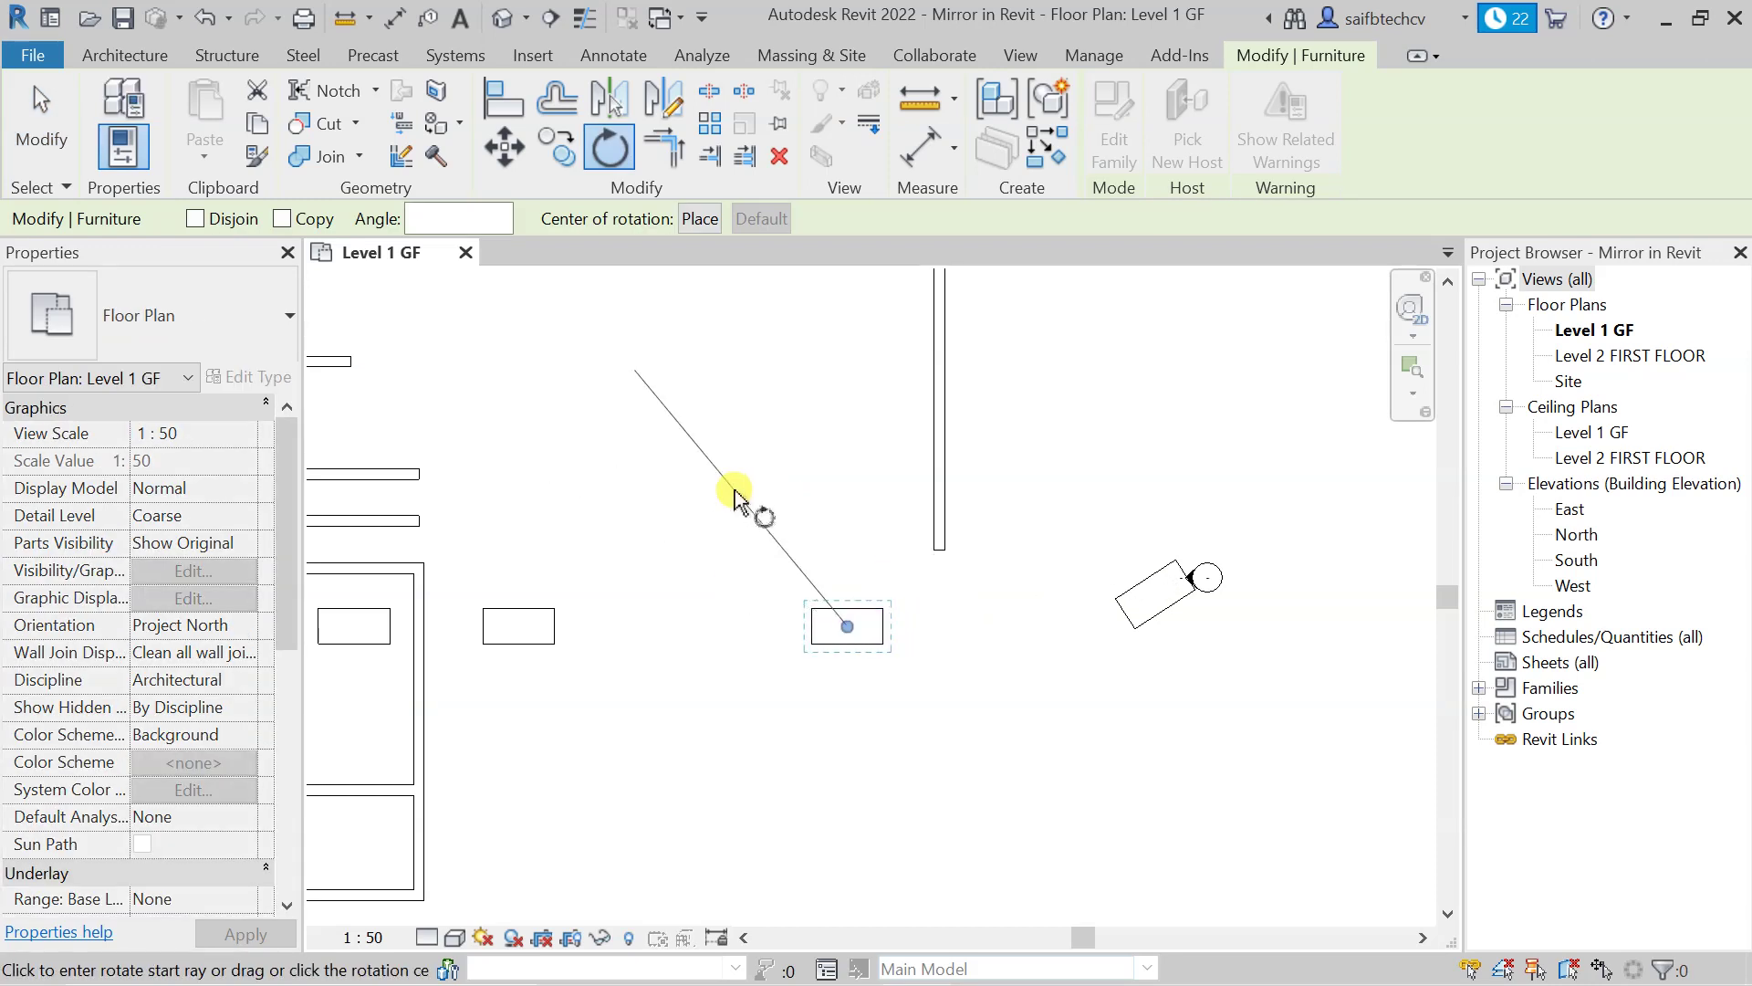
pyautogui.click(697, 220)
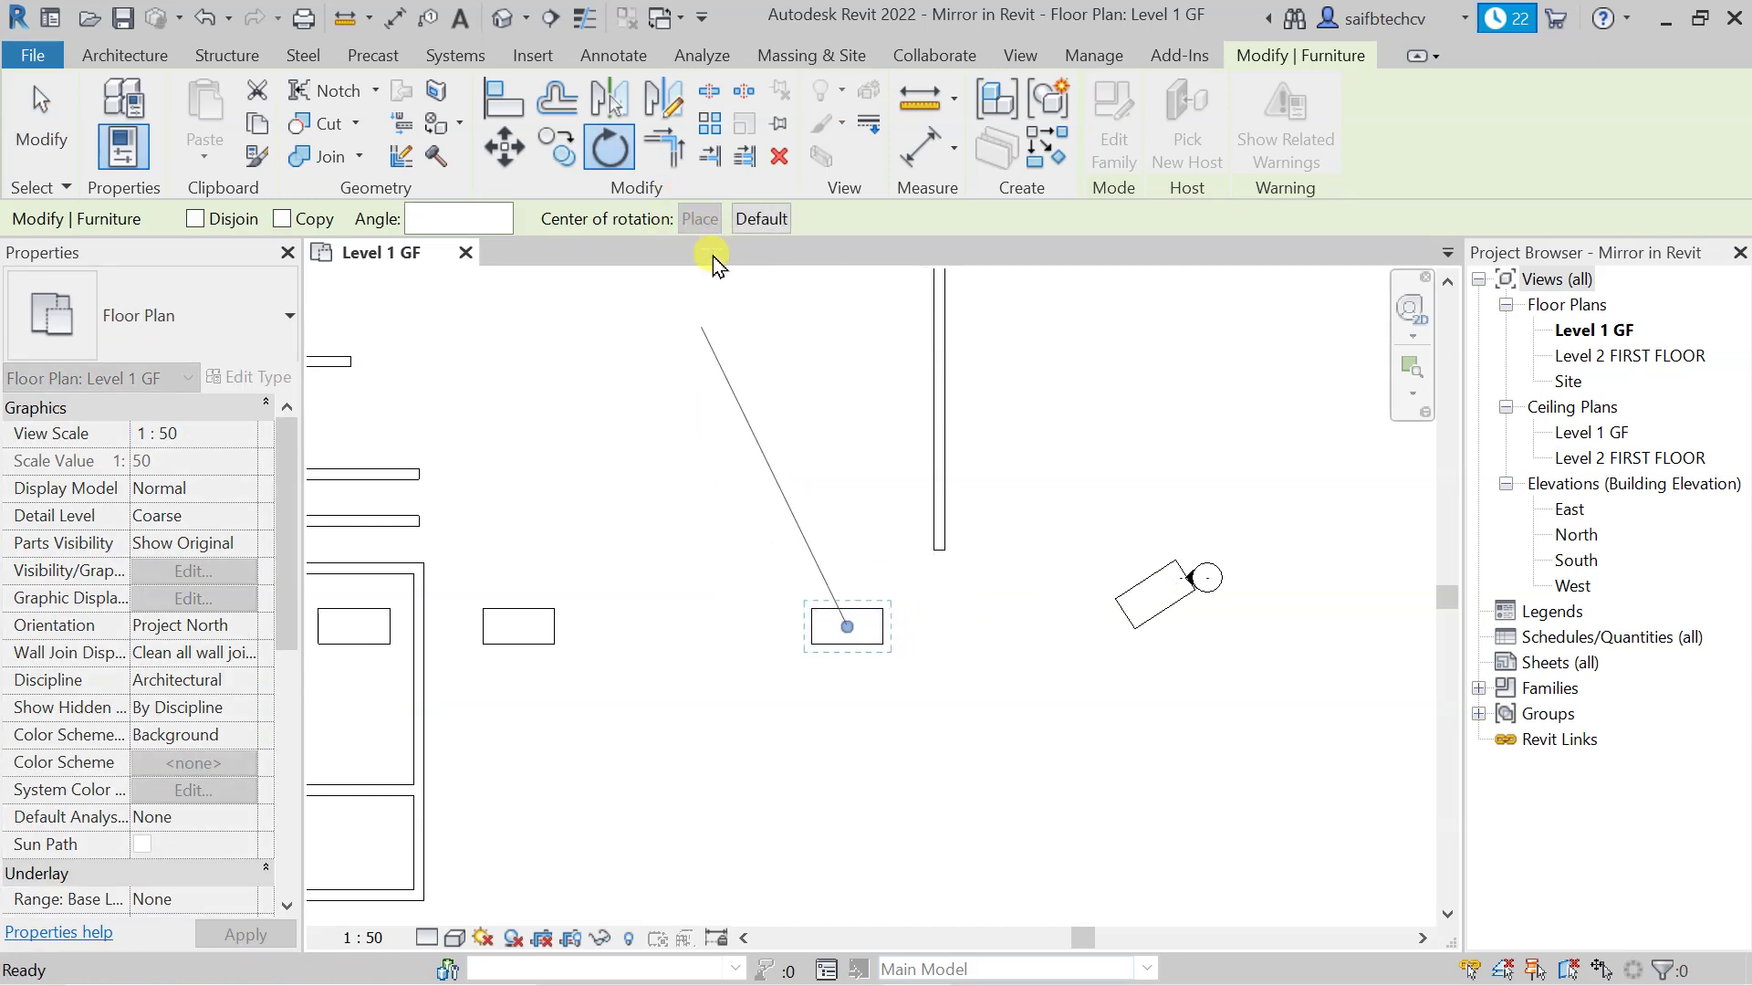
pyautogui.scroll(3, 874, 626)
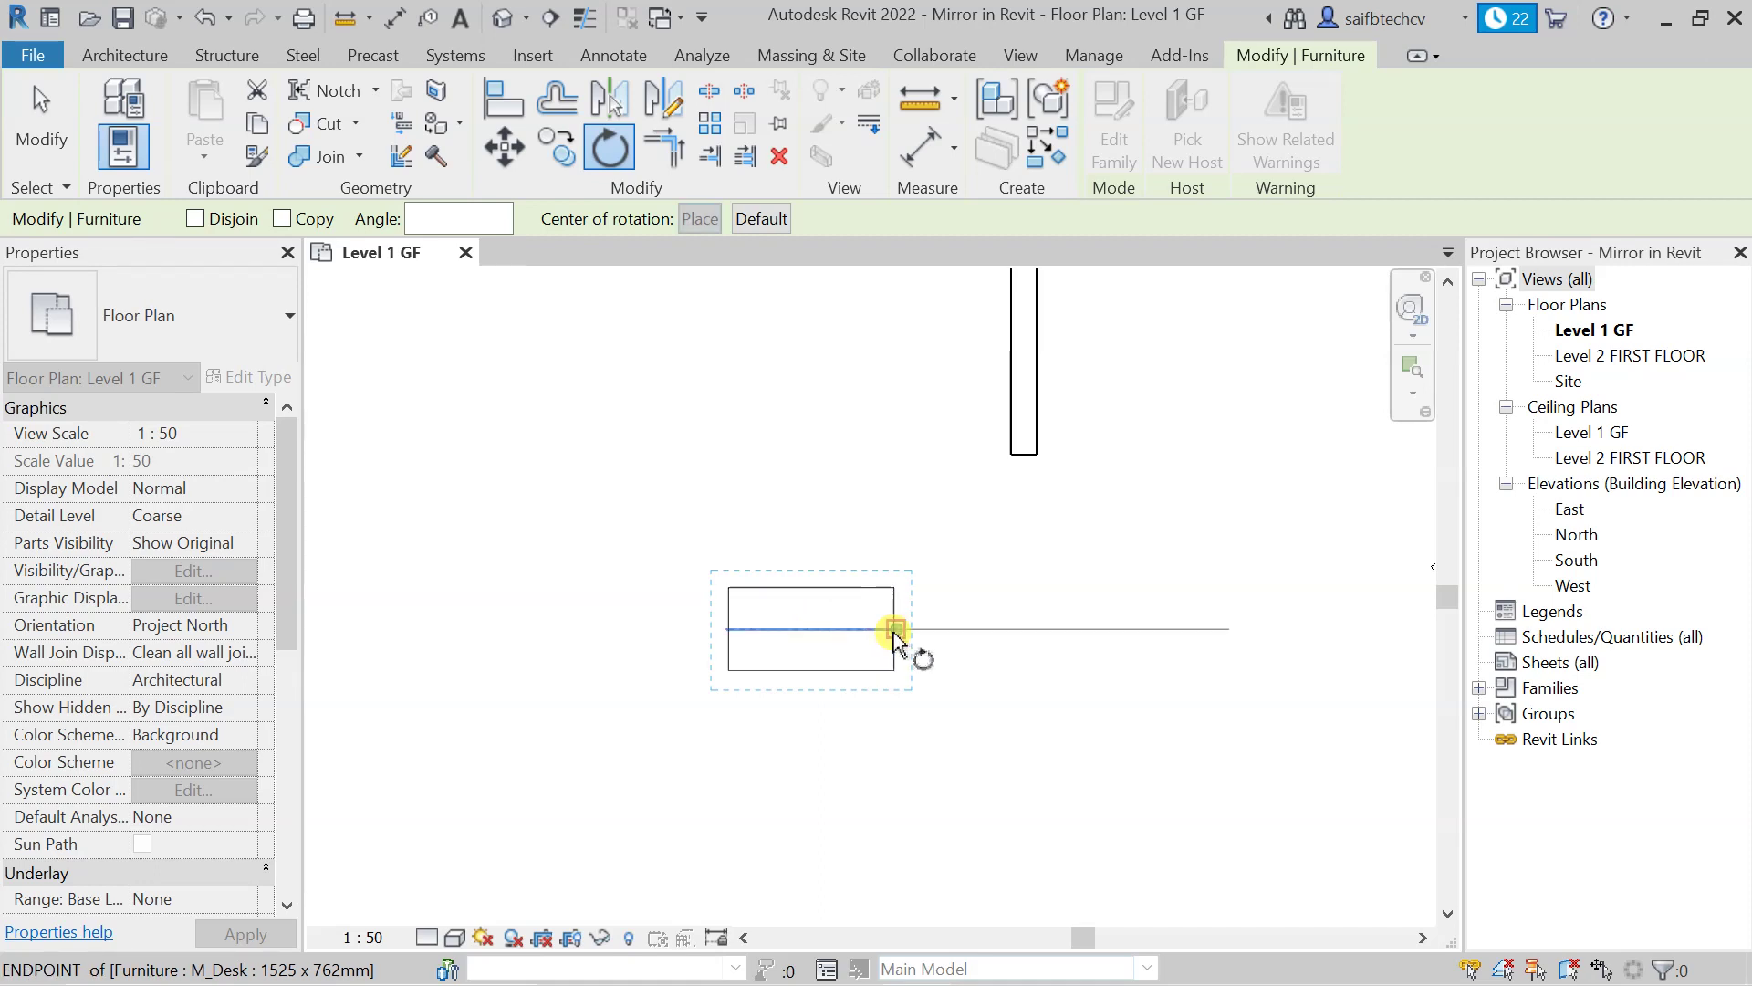
pyautogui.click(895, 629)
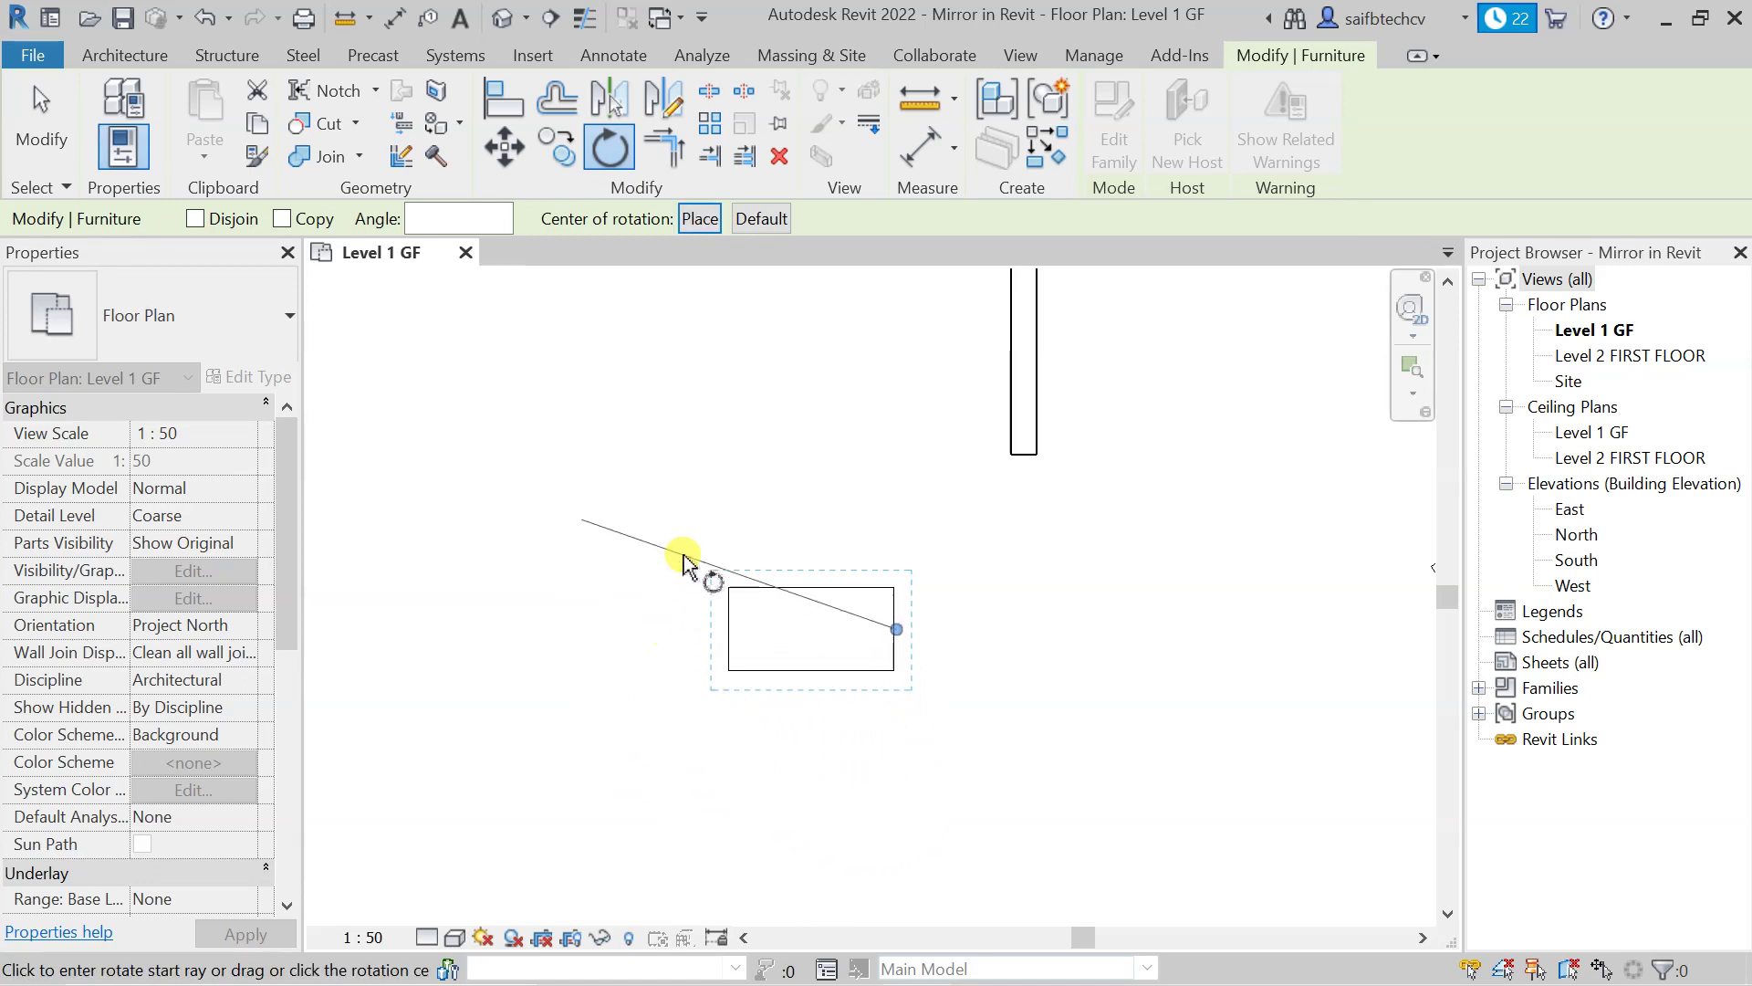
pyautogui.click(676, 632)
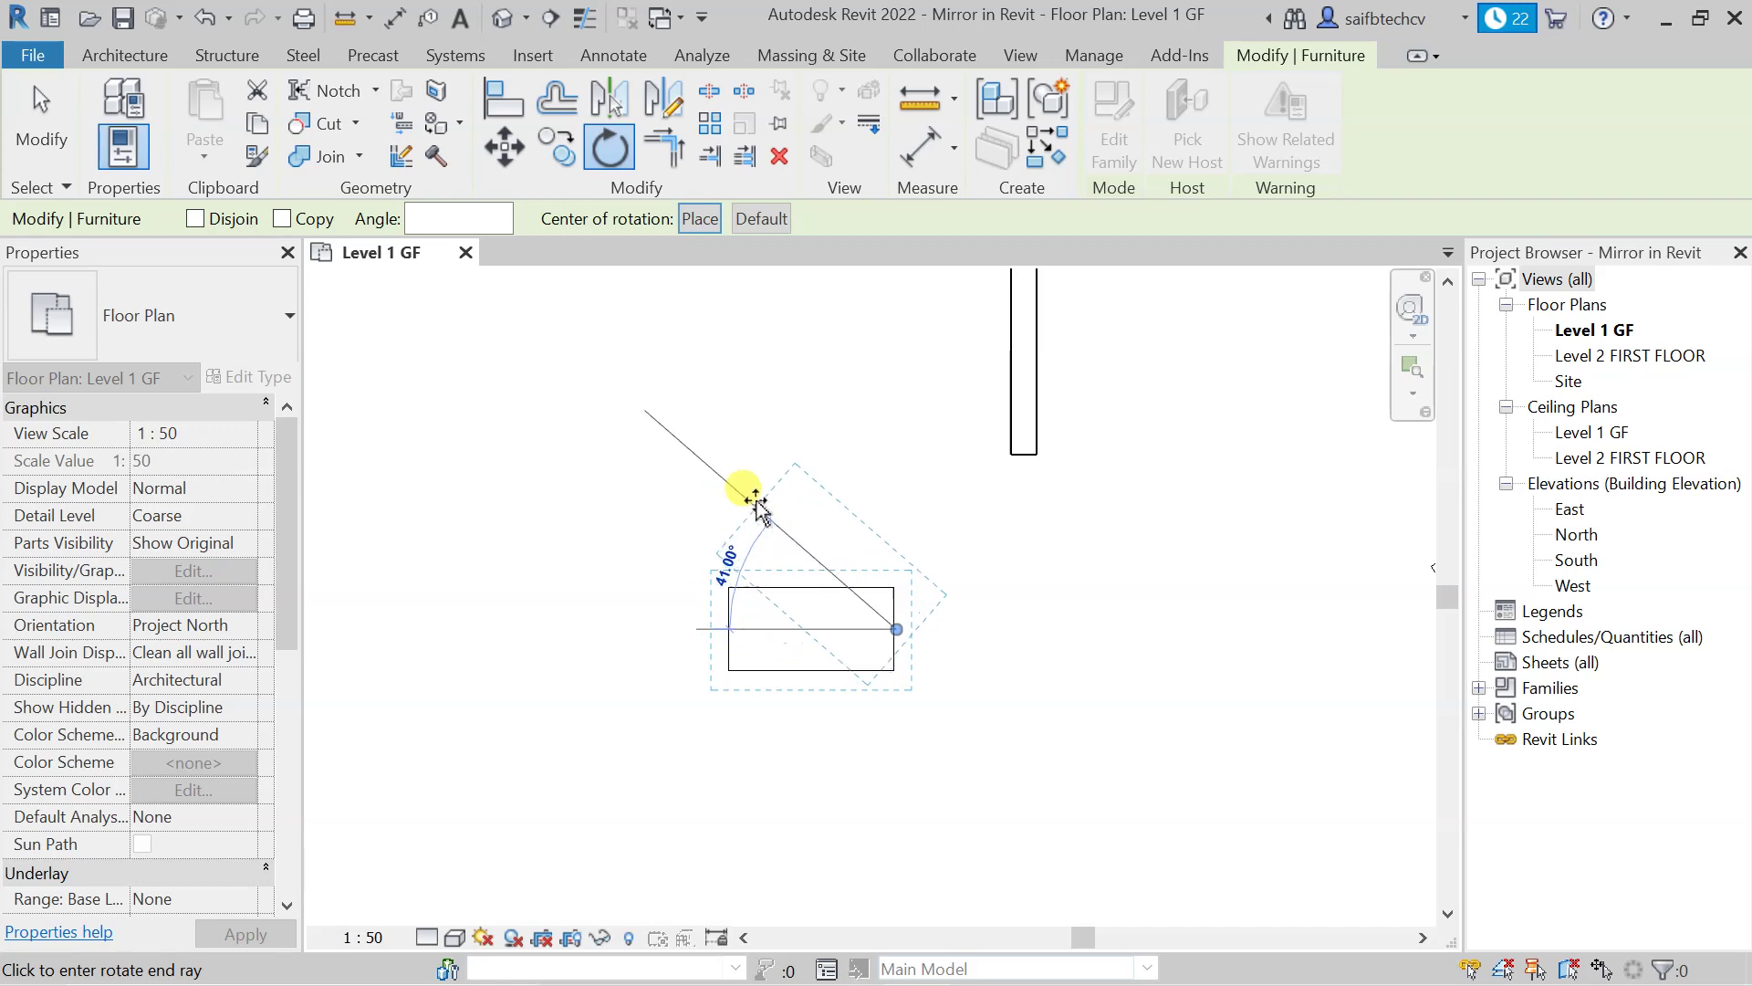
pyautogui.click(893, 485)
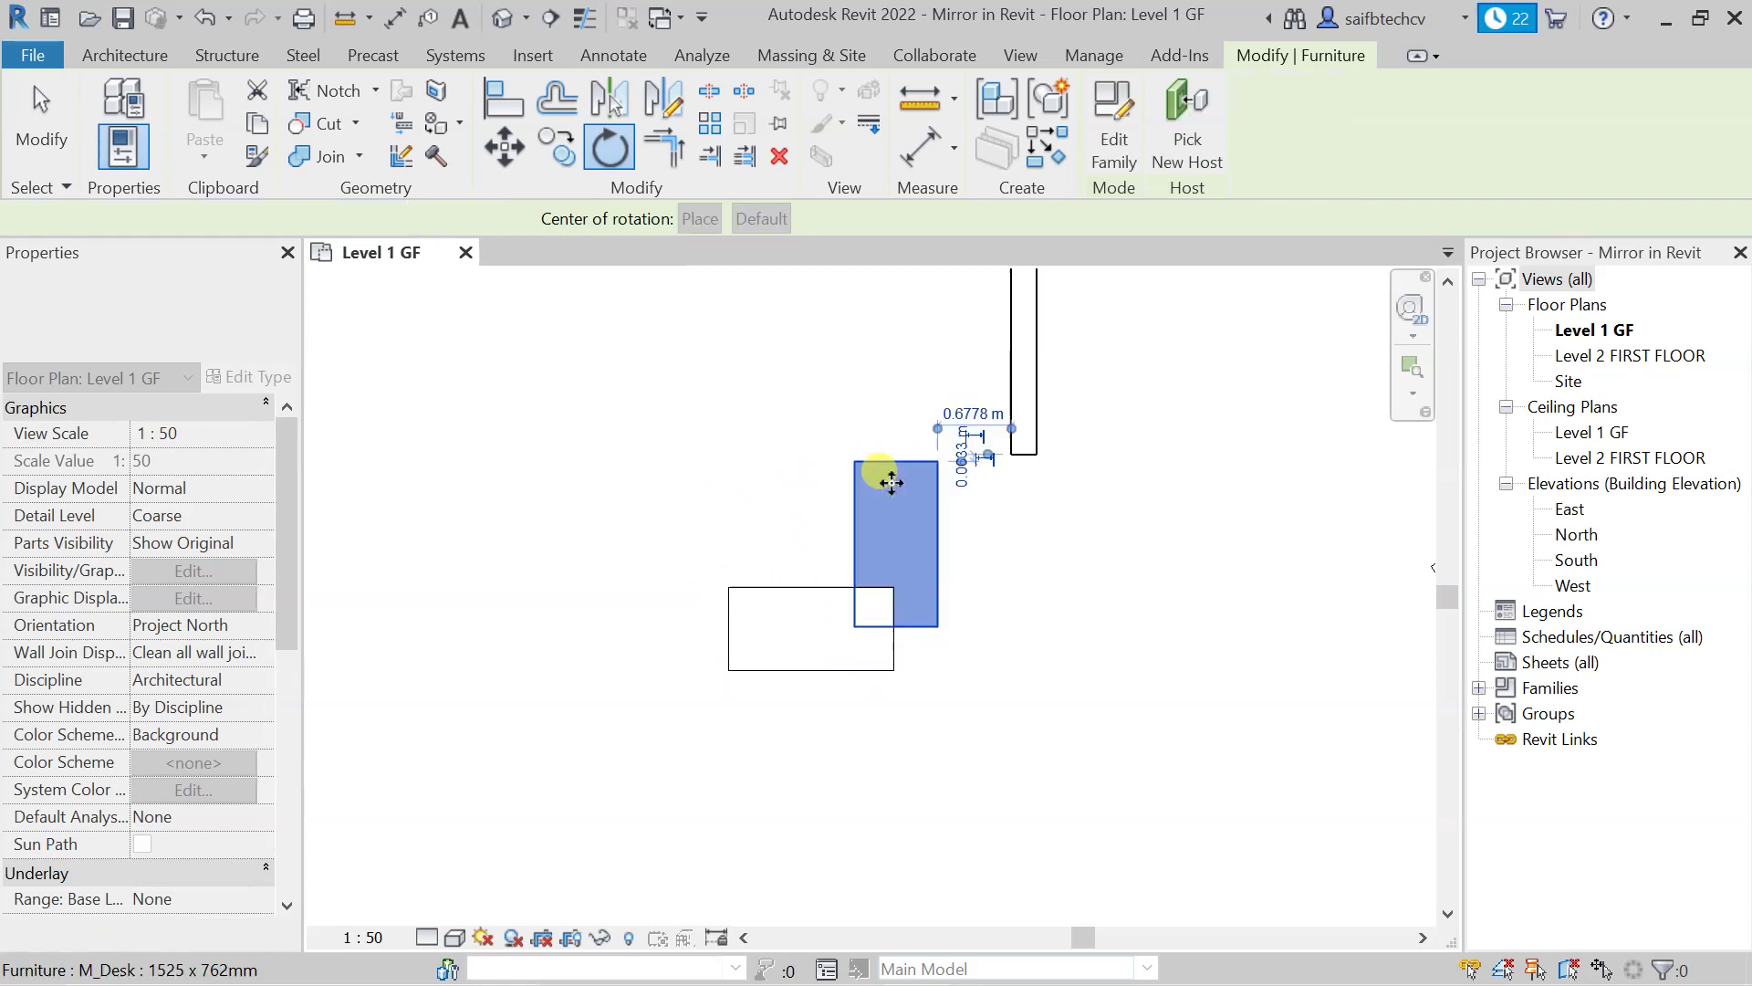
# - Drag the angled desk up and to the right, clear of the elevation marker
pyautogui.moveTo(1062, 604); pyautogui.dragTo(872, 683, button='middle')
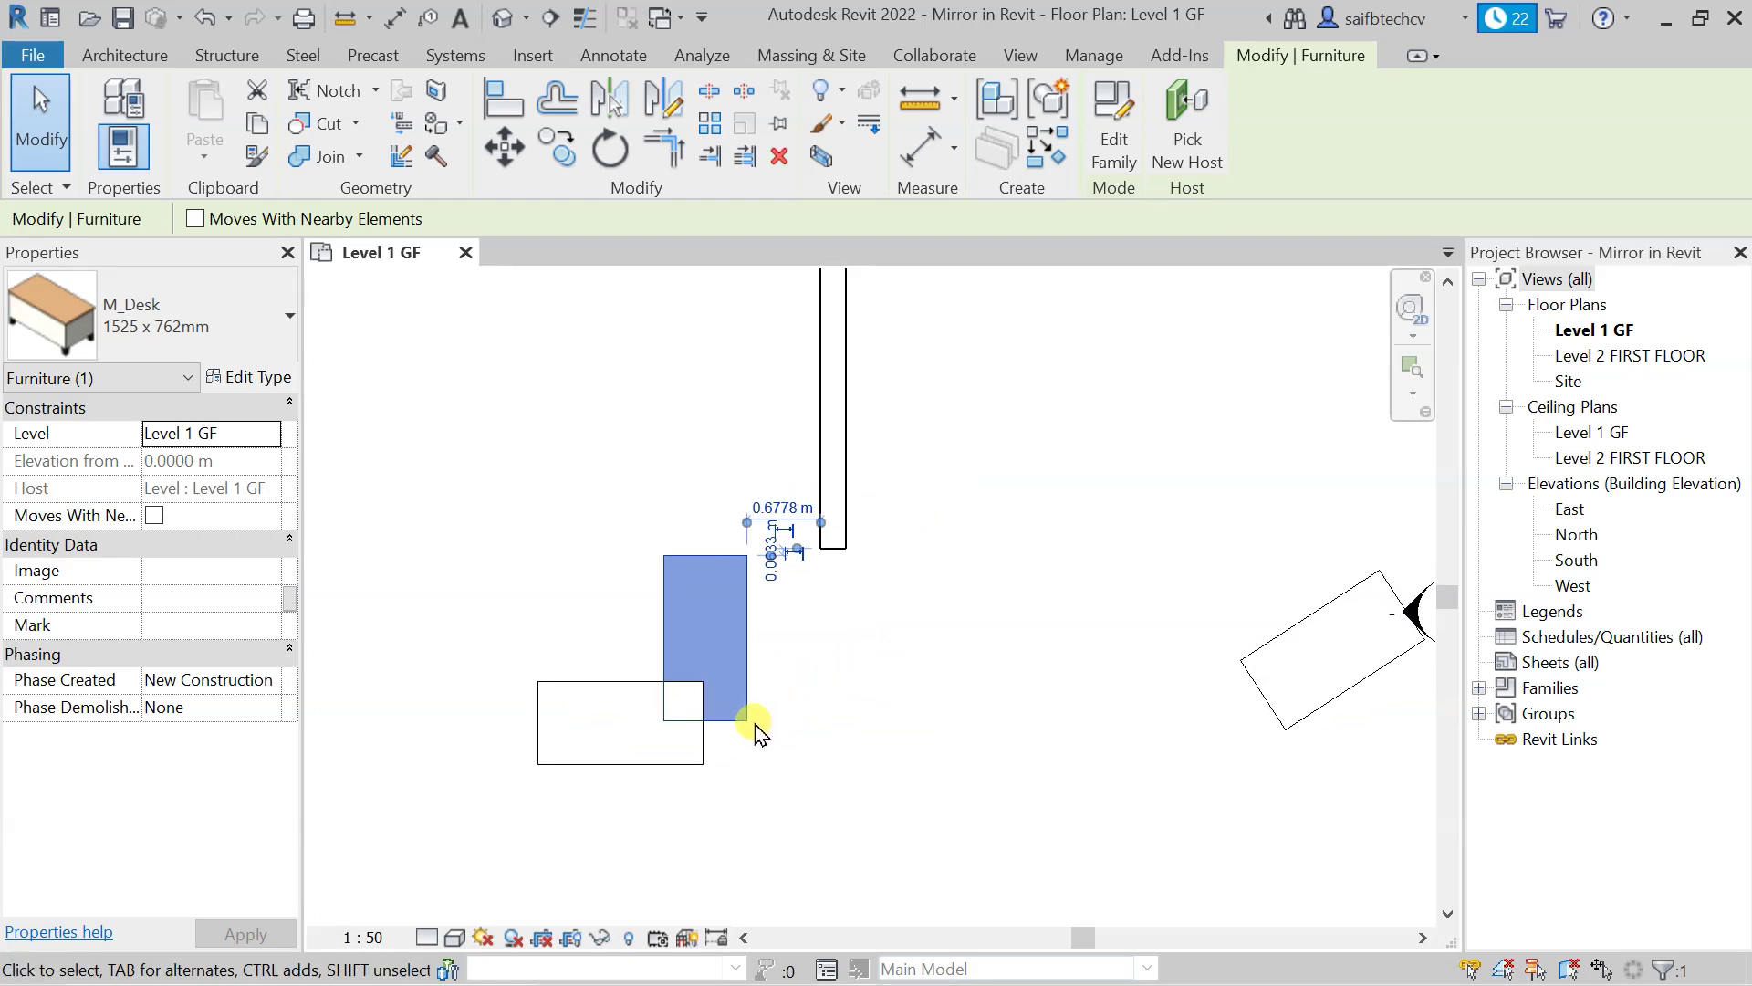
pyautogui.scroll(-1, 756, 726)
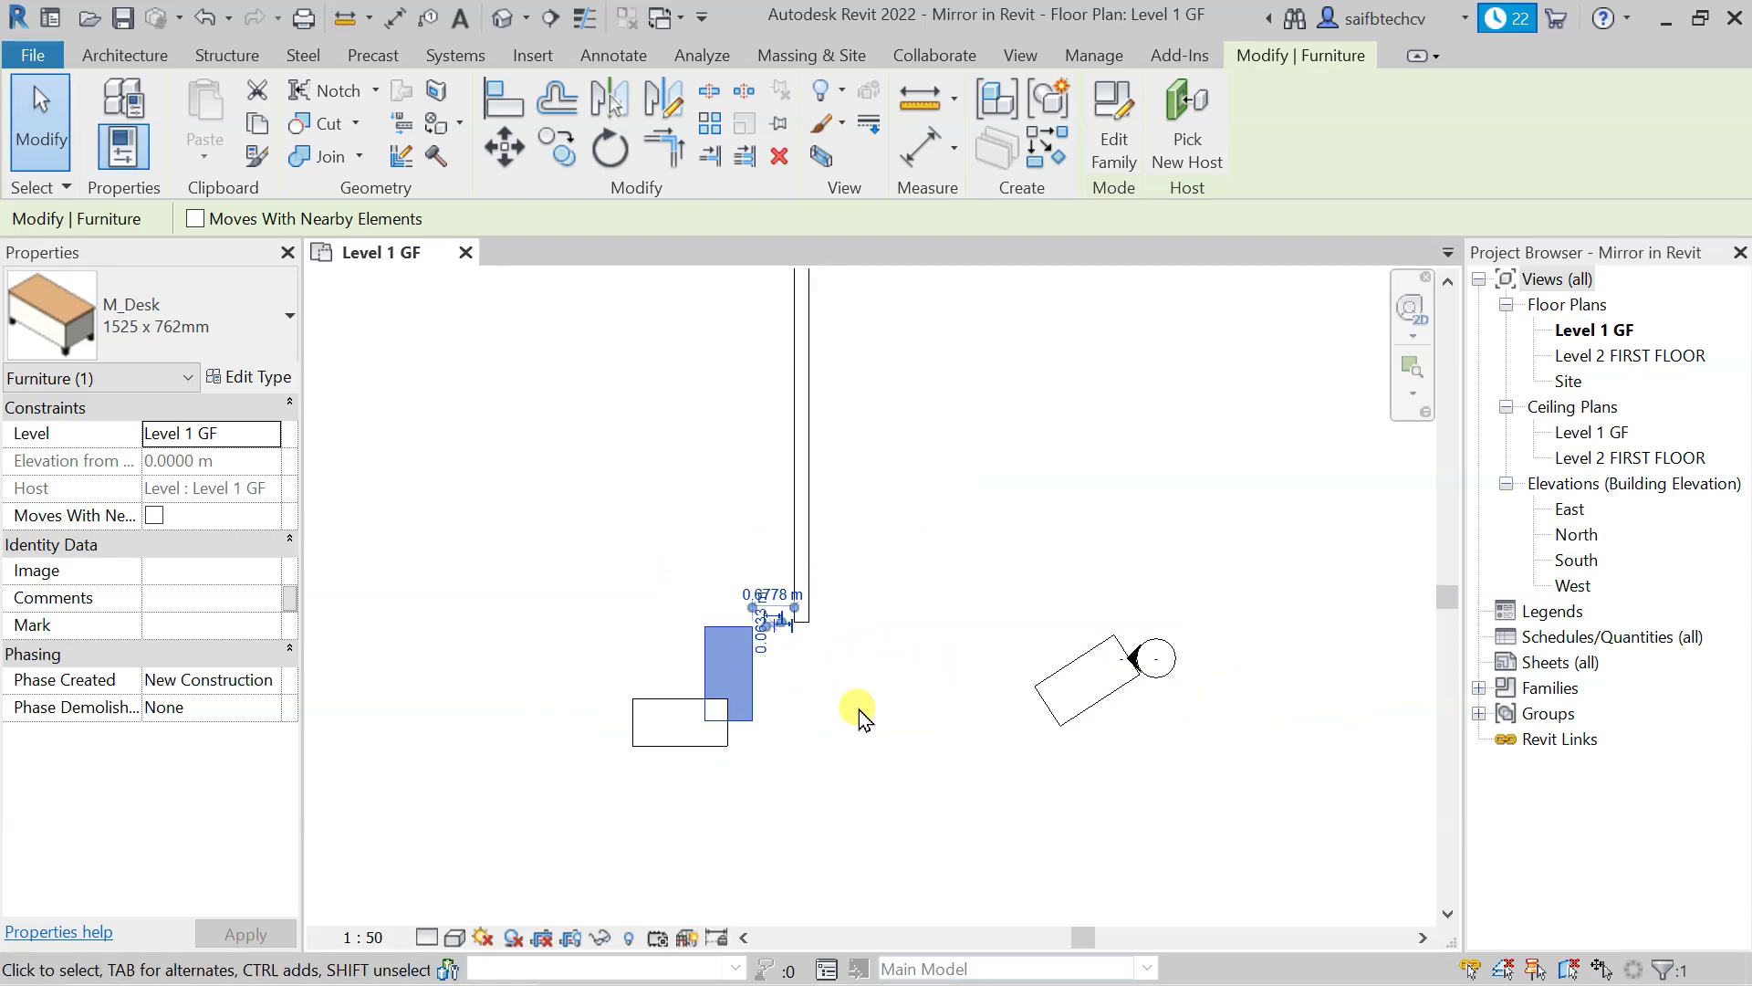
pyautogui.scroll(-1, 858, 707)
pyautogui.scroll(-2, 916, 626)
pyautogui.scroll(4, 1013, 653)
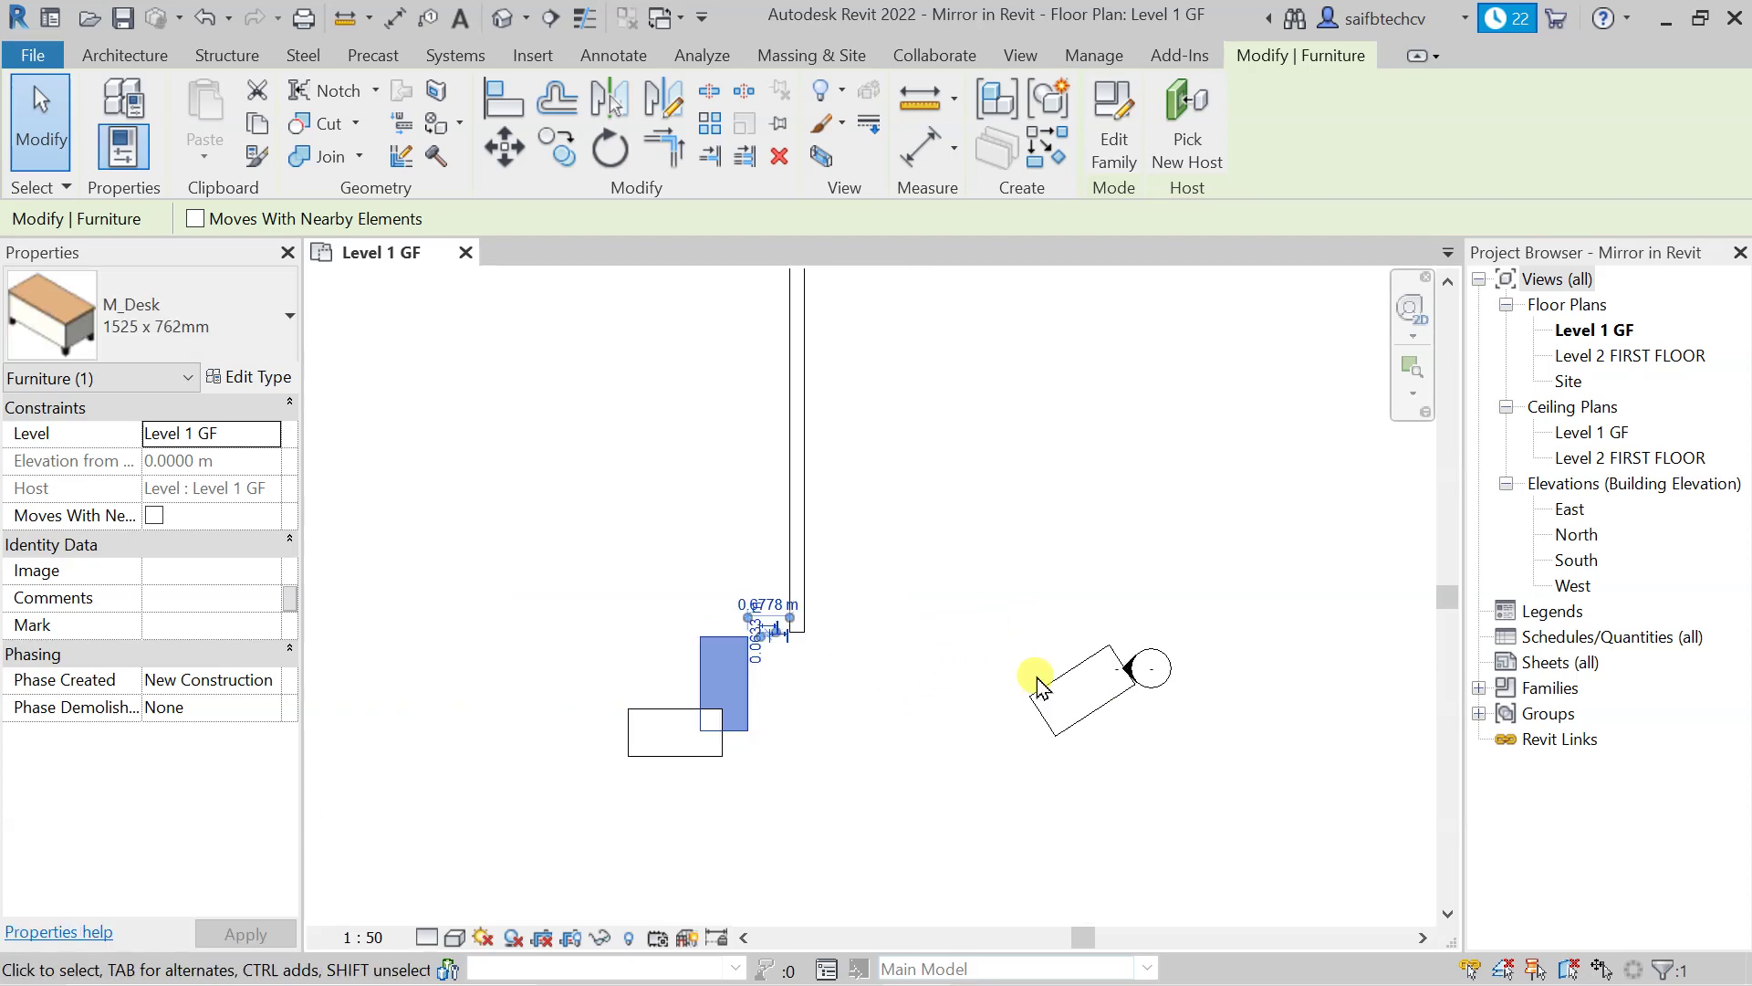
pyautogui.moveTo(1016, 681); pyautogui.dragTo(931, 680, button='middle')
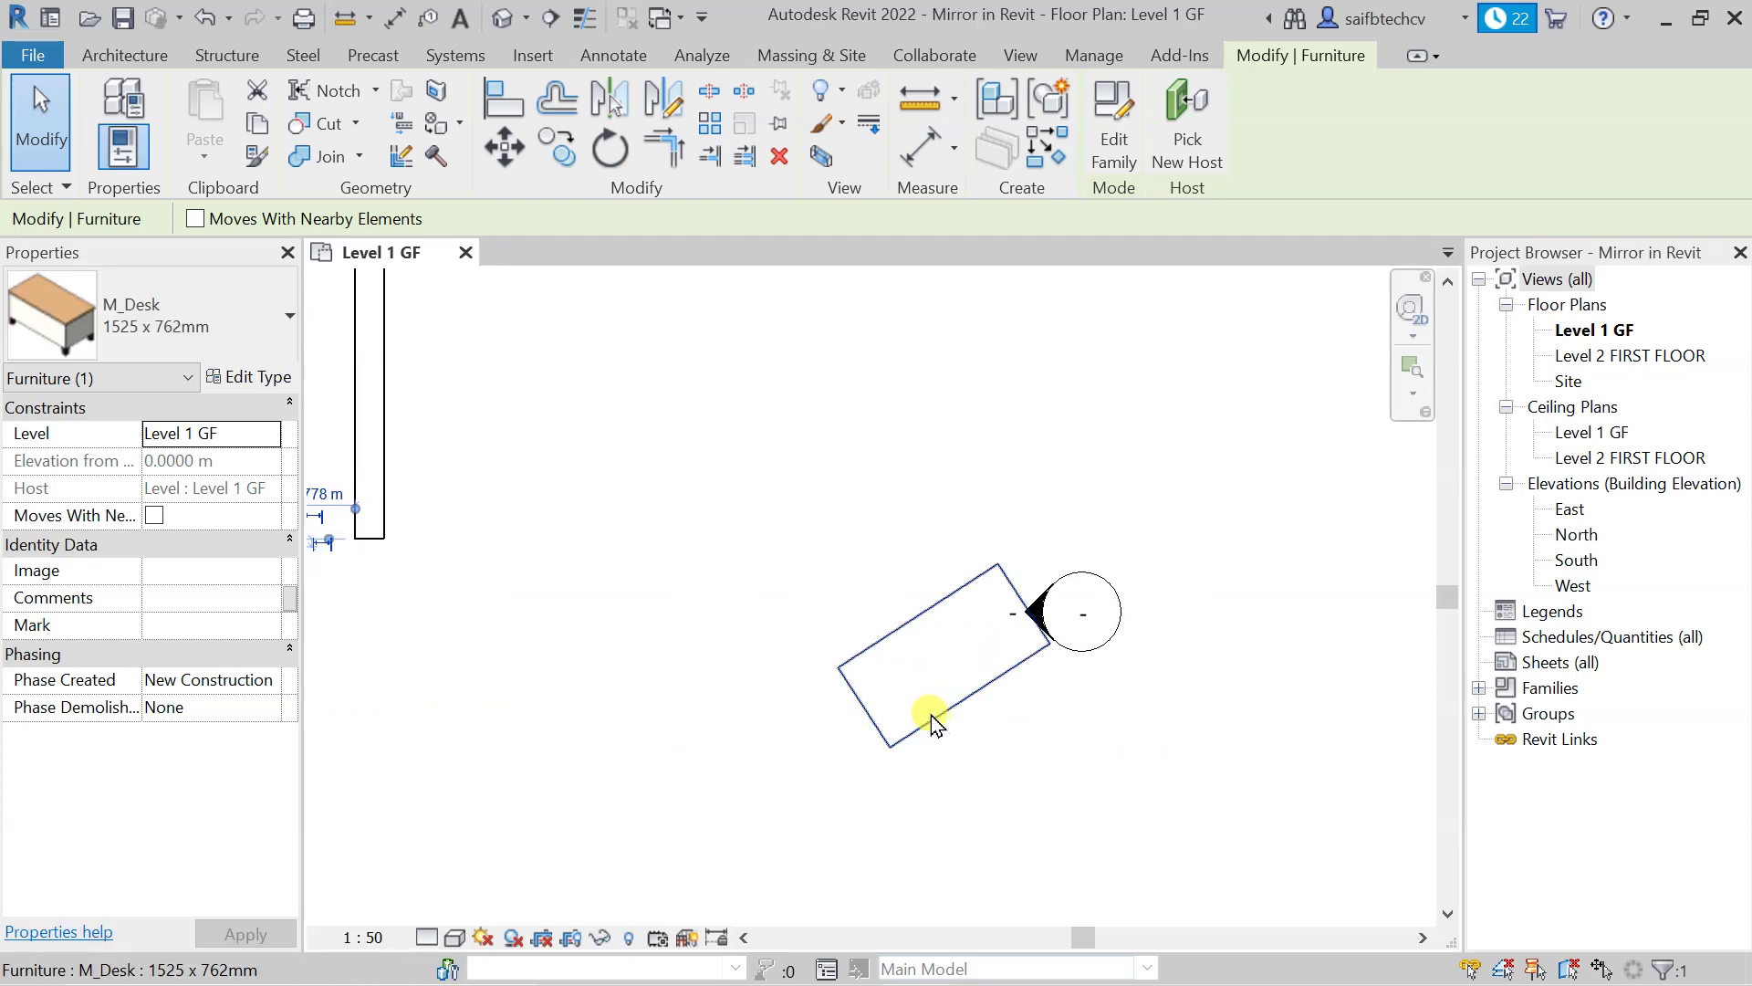
pyautogui.click(931, 710)
pyautogui.click(929, 652)
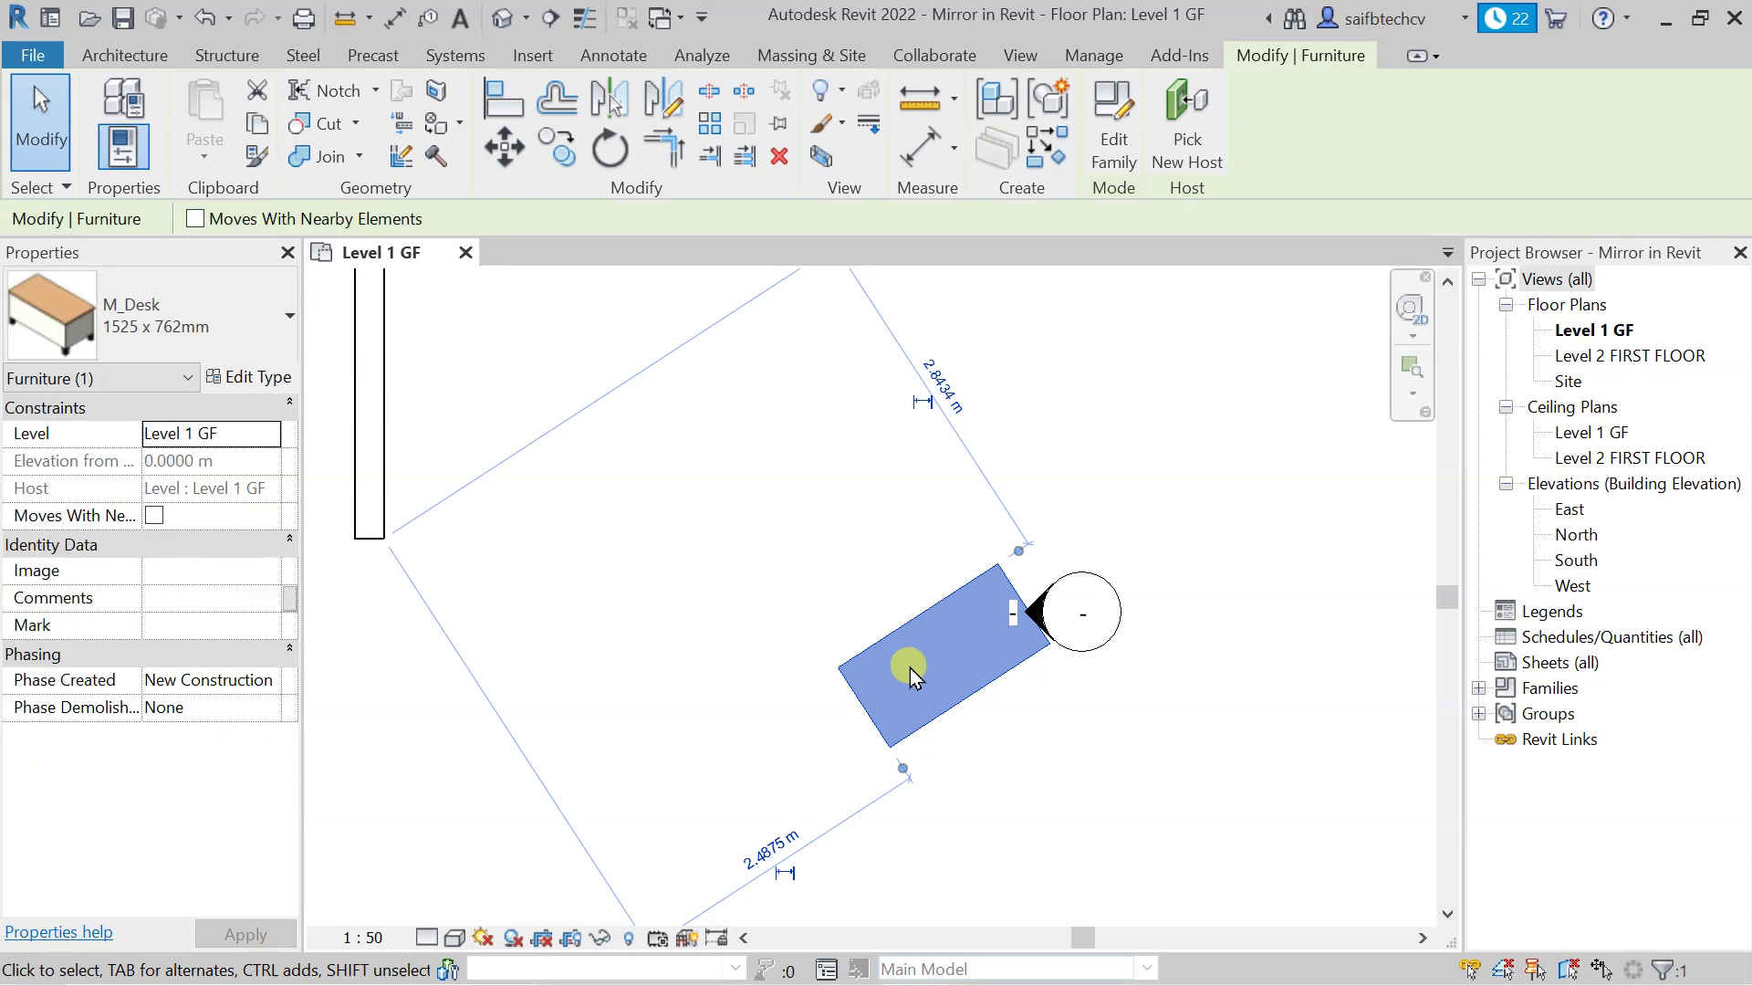
pyautogui.click(932, 705)
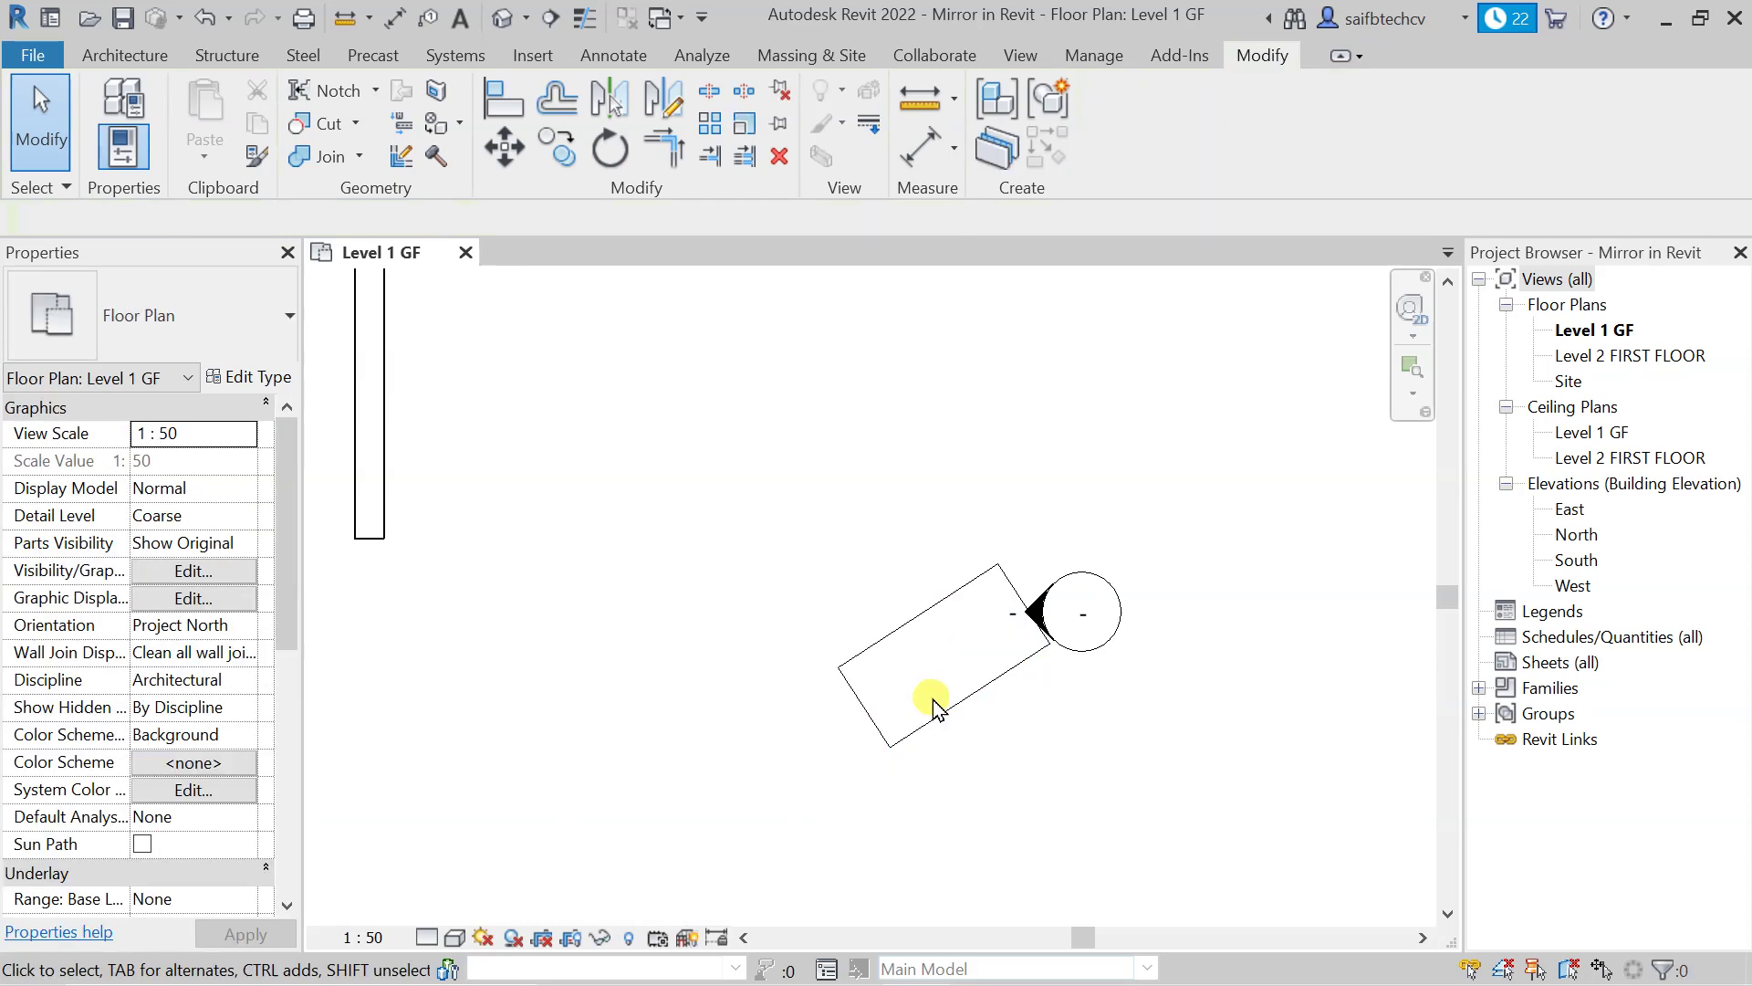
pyautogui.click(895, 634)
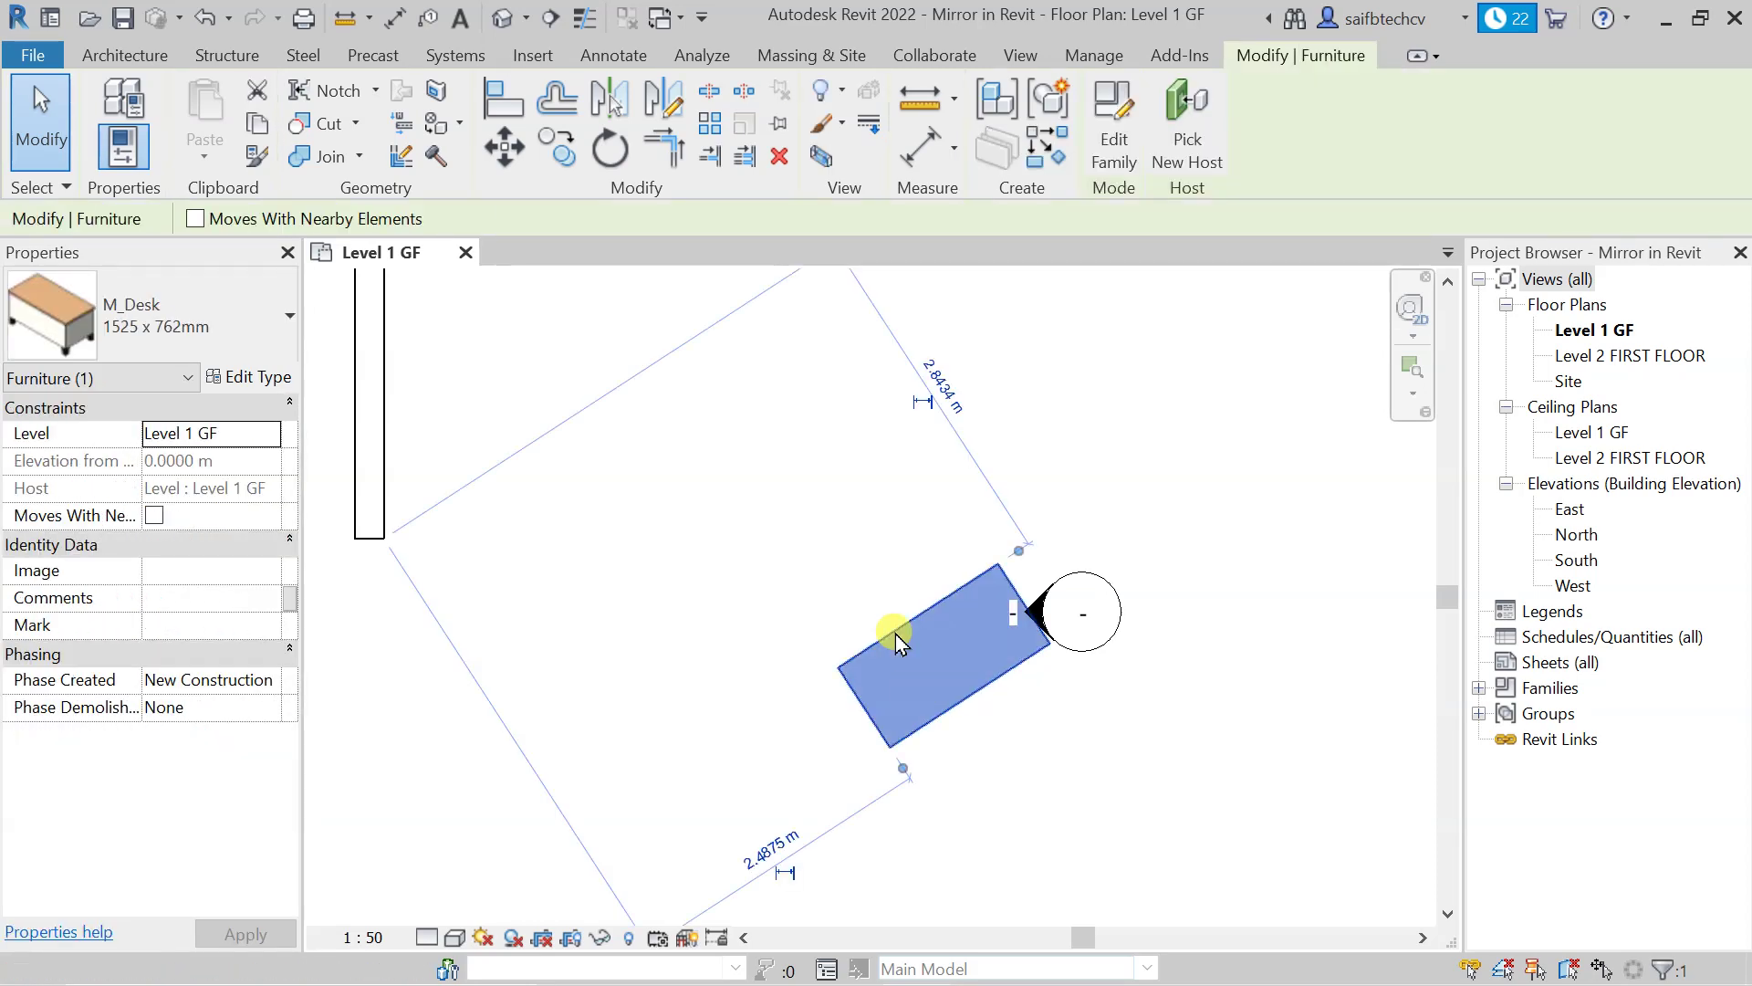
pyautogui.moveTo(928, 522); pyautogui.dragTo(1025, 332)
pyautogui.moveTo(1220, 532); pyautogui.dragTo(992, 771, button='middle')
pyautogui.click(989, 764)
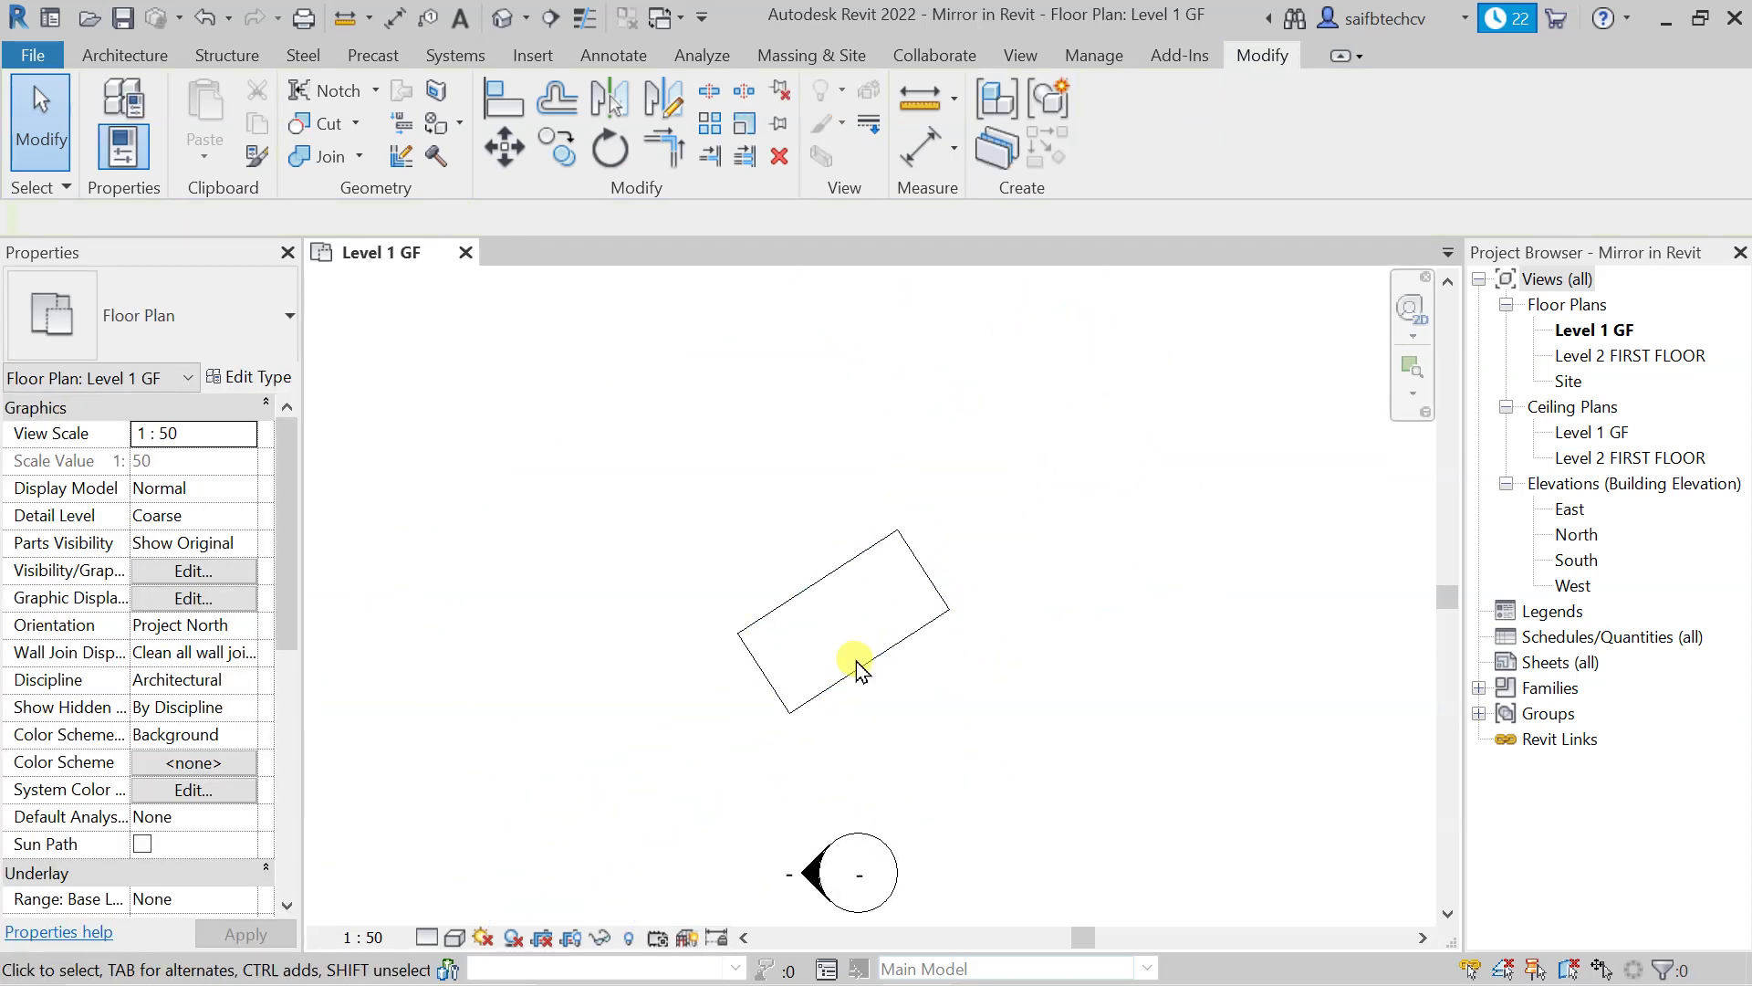
# - Turn the angled desk 49° clockwise about its centre
pyautogui.click(807, 705)
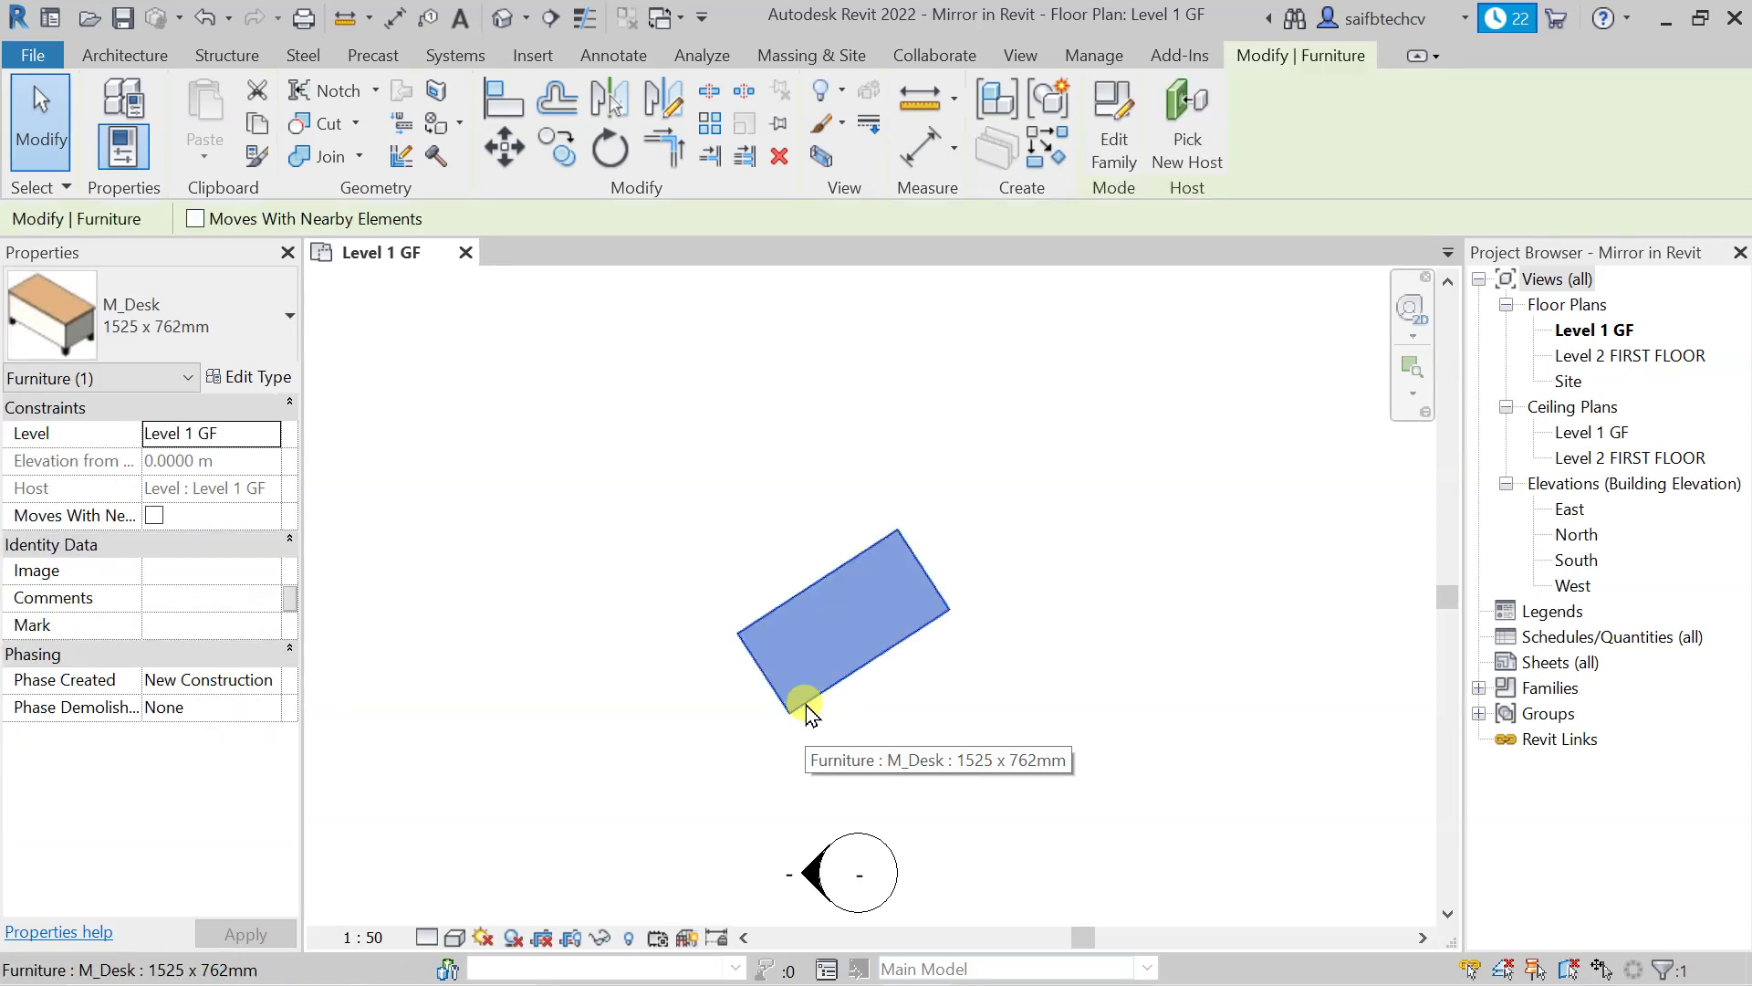
pyautogui.press('r')
pyautogui.press('o')
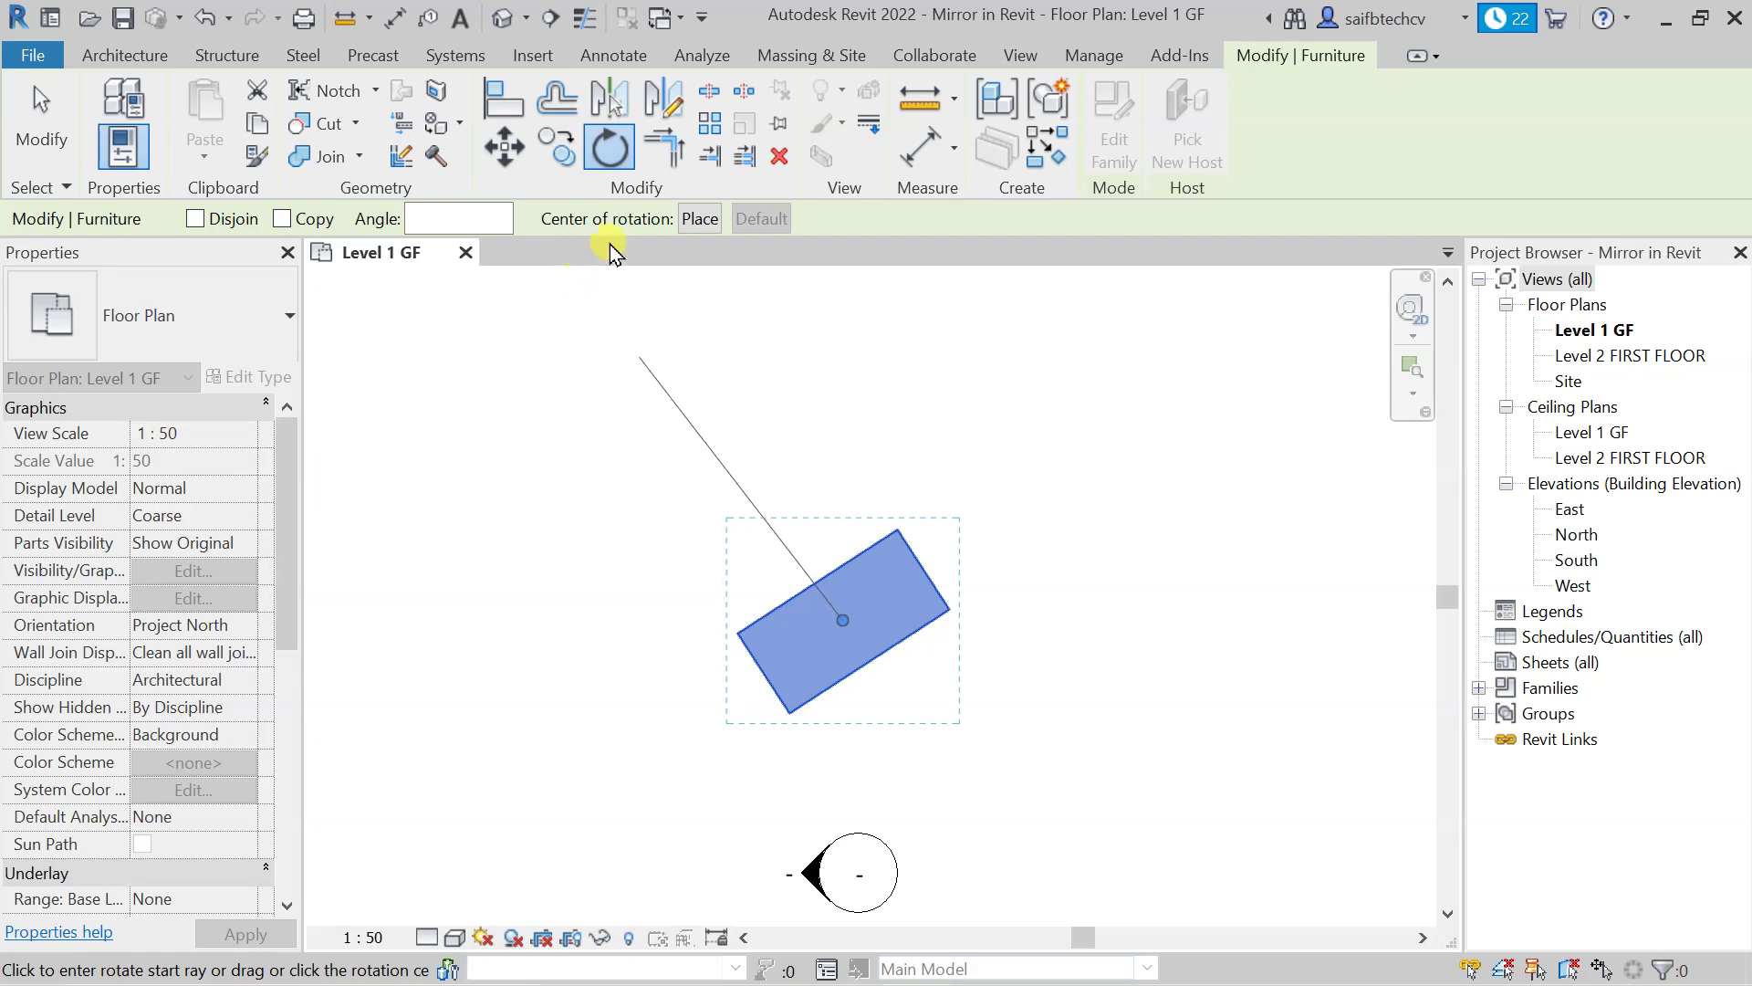
pyautogui.click(484, 222)
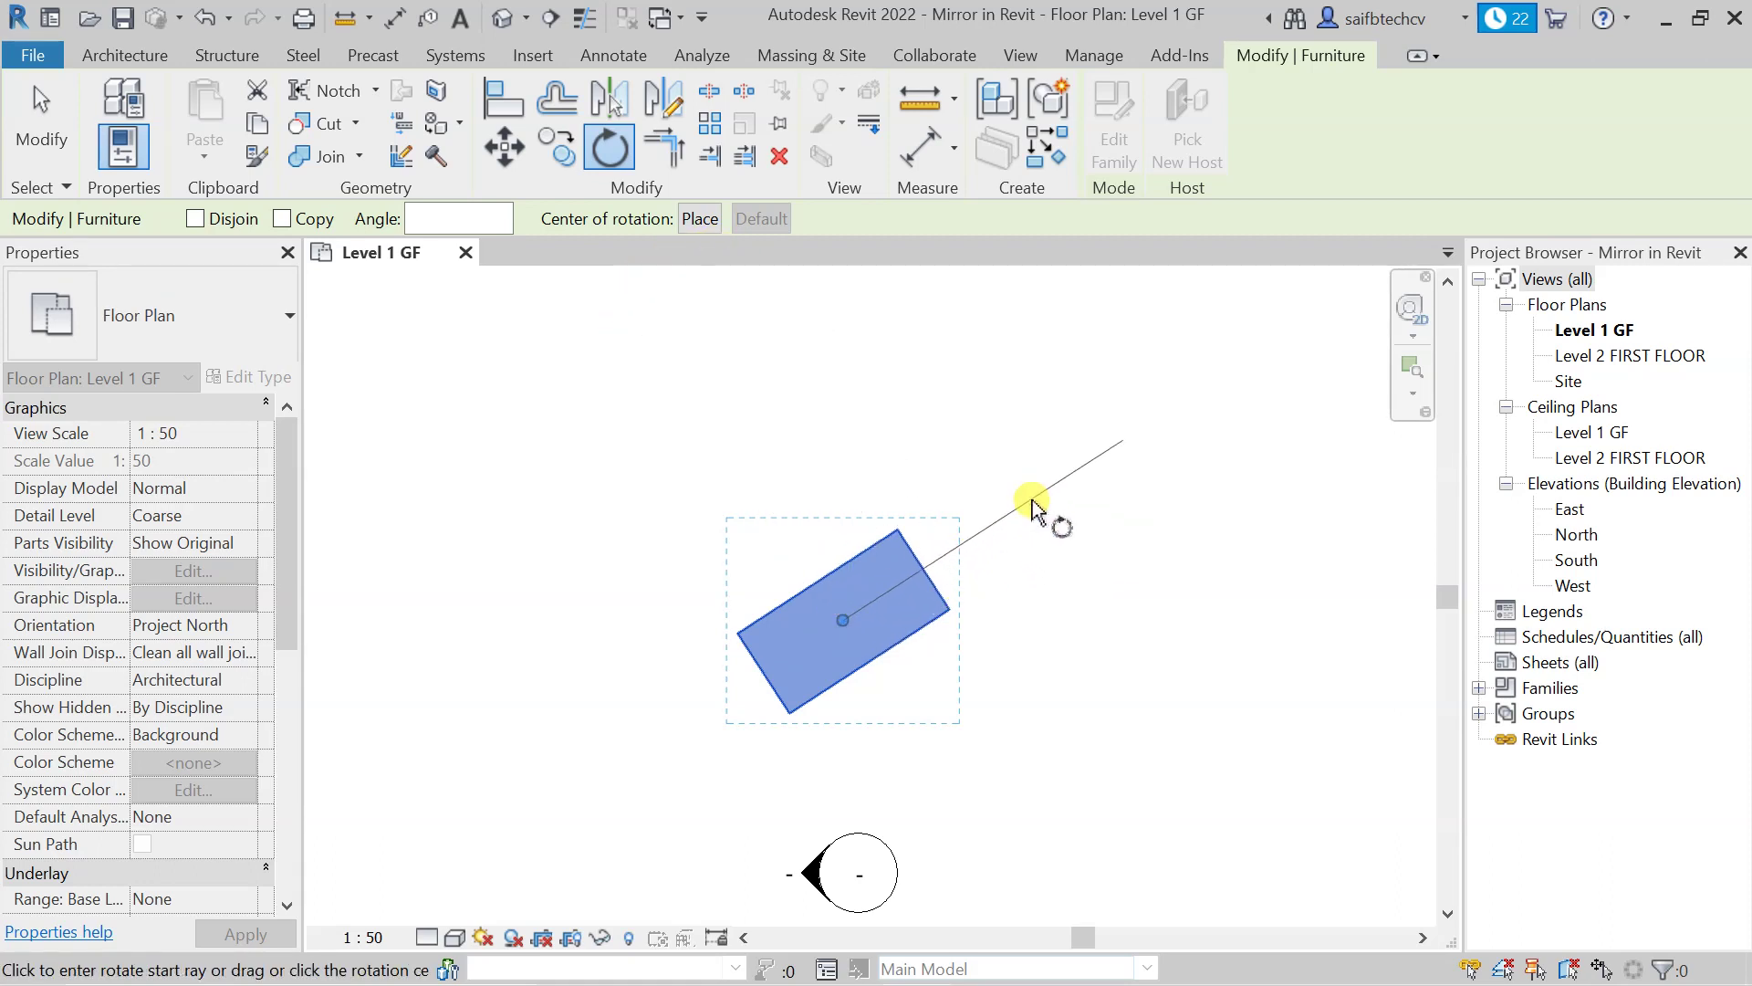
pyautogui.click(983, 526)
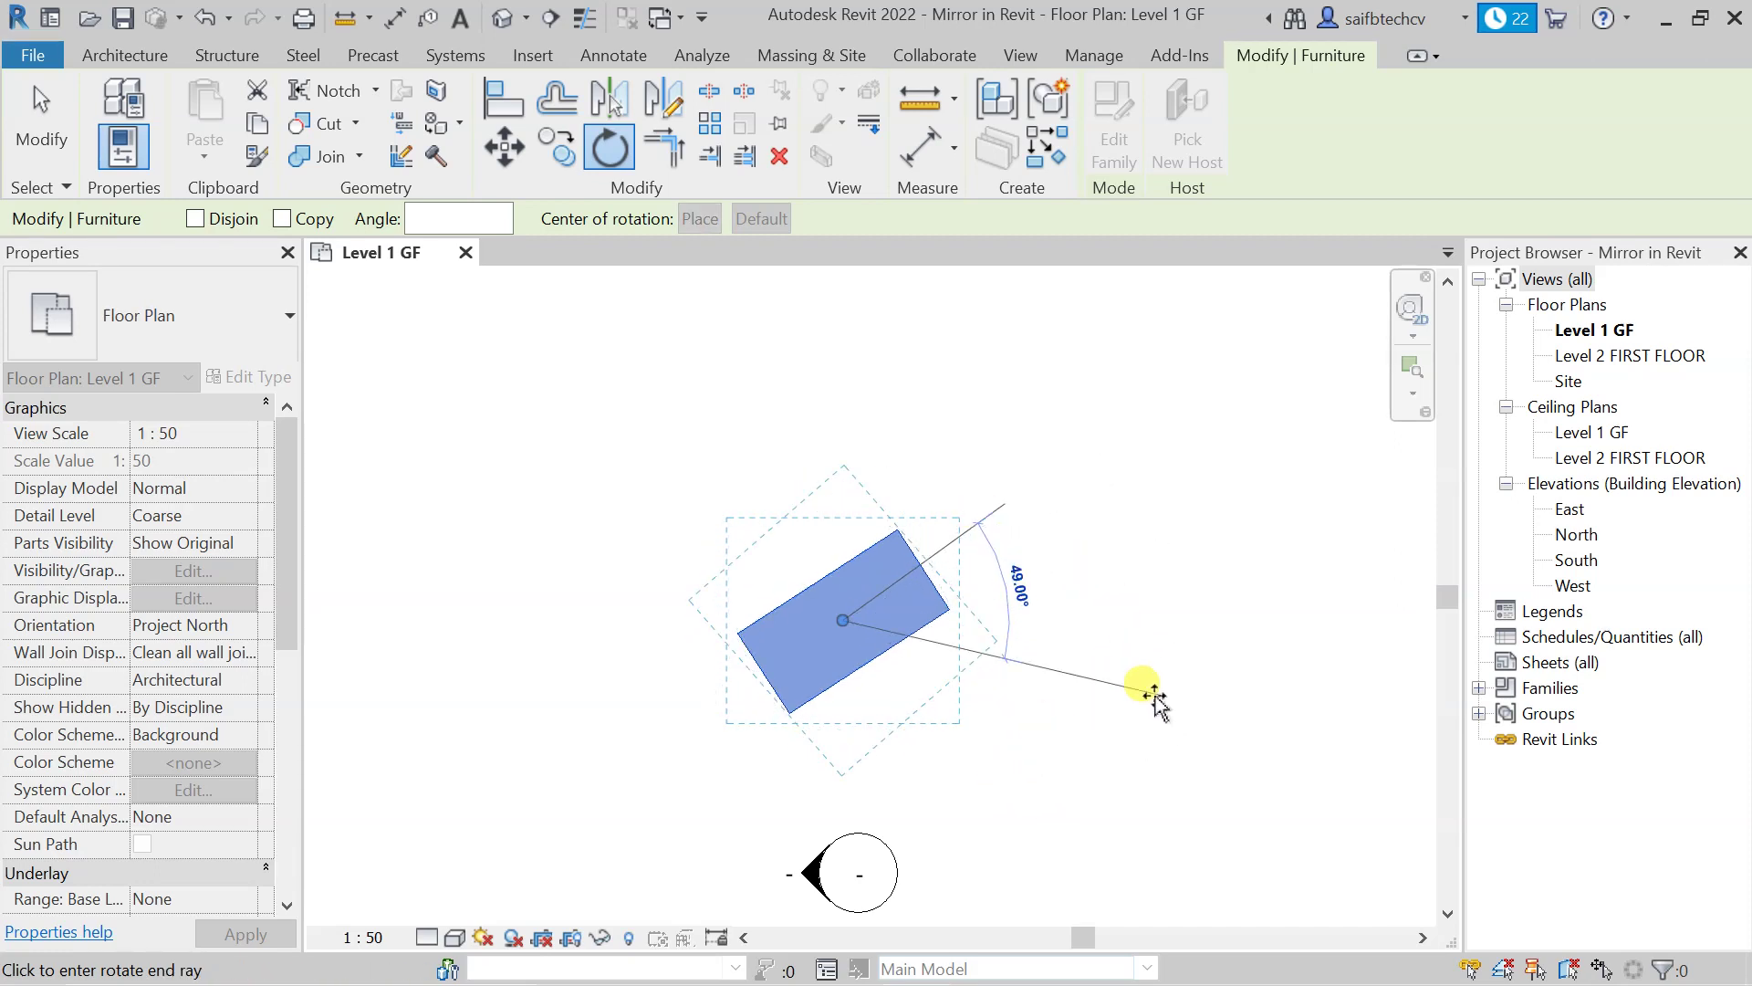
pyautogui.click(1151, 695)
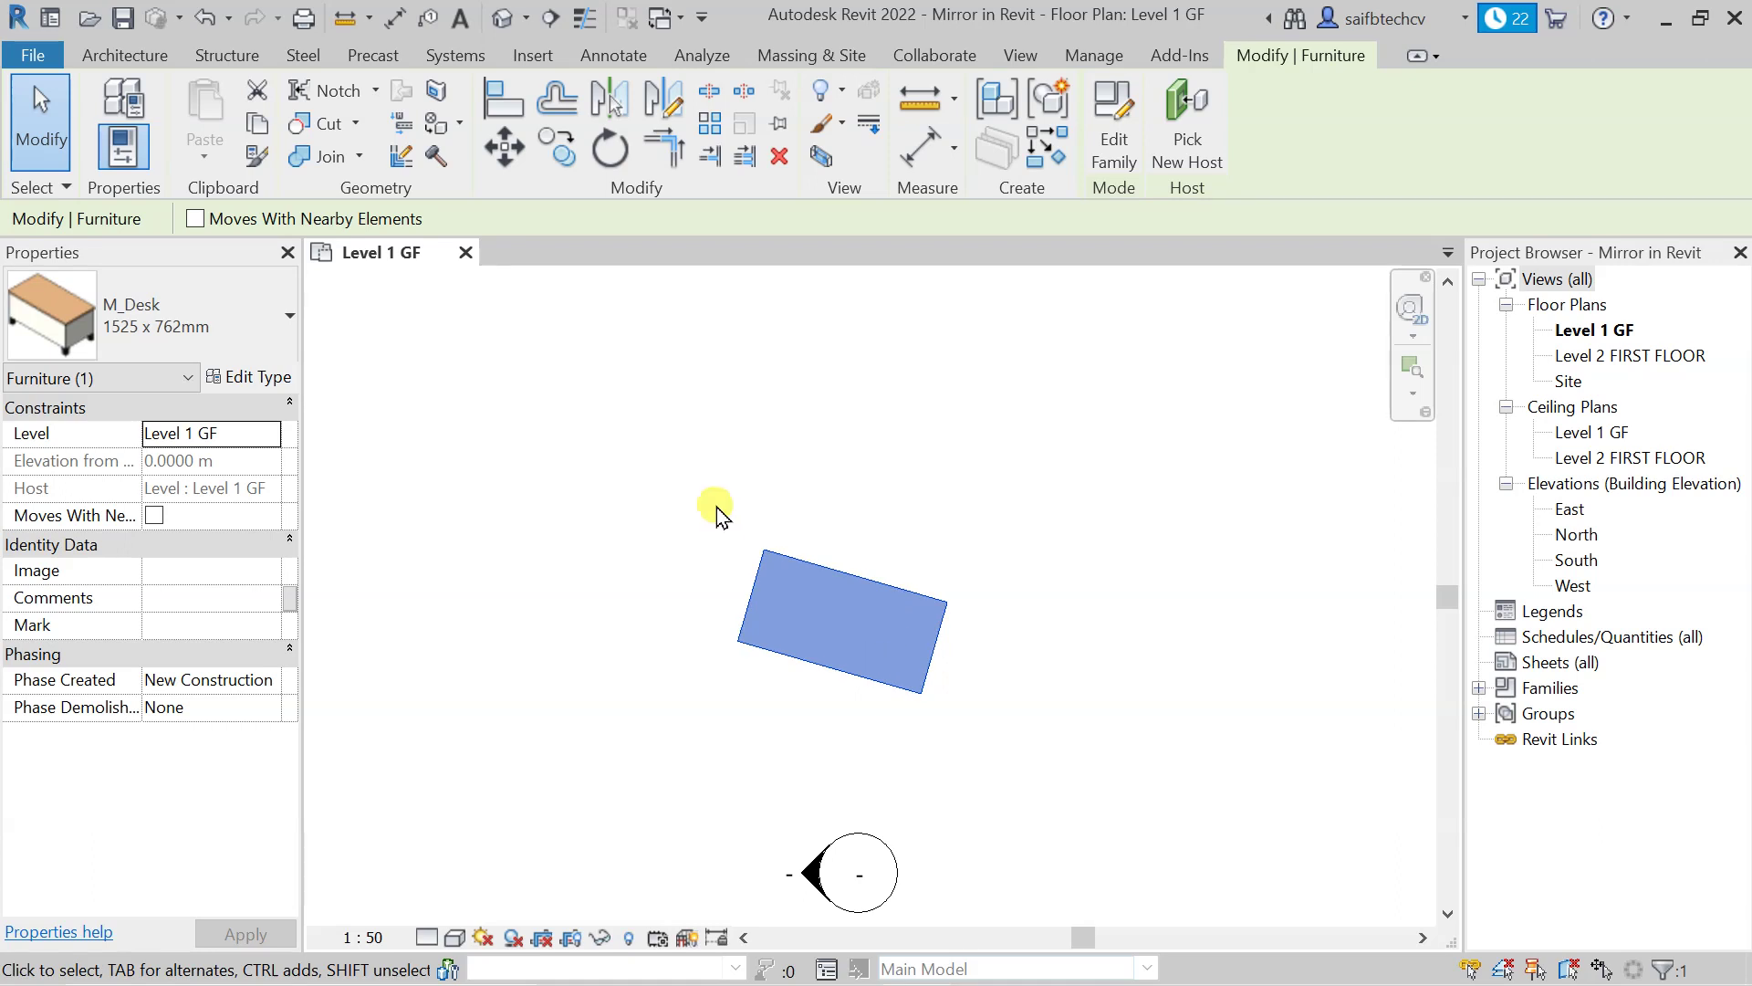
# - Rotate the desk a further 45° counterclockwise via the Angle box
pyautogui.scroll(-2, 912, 634)
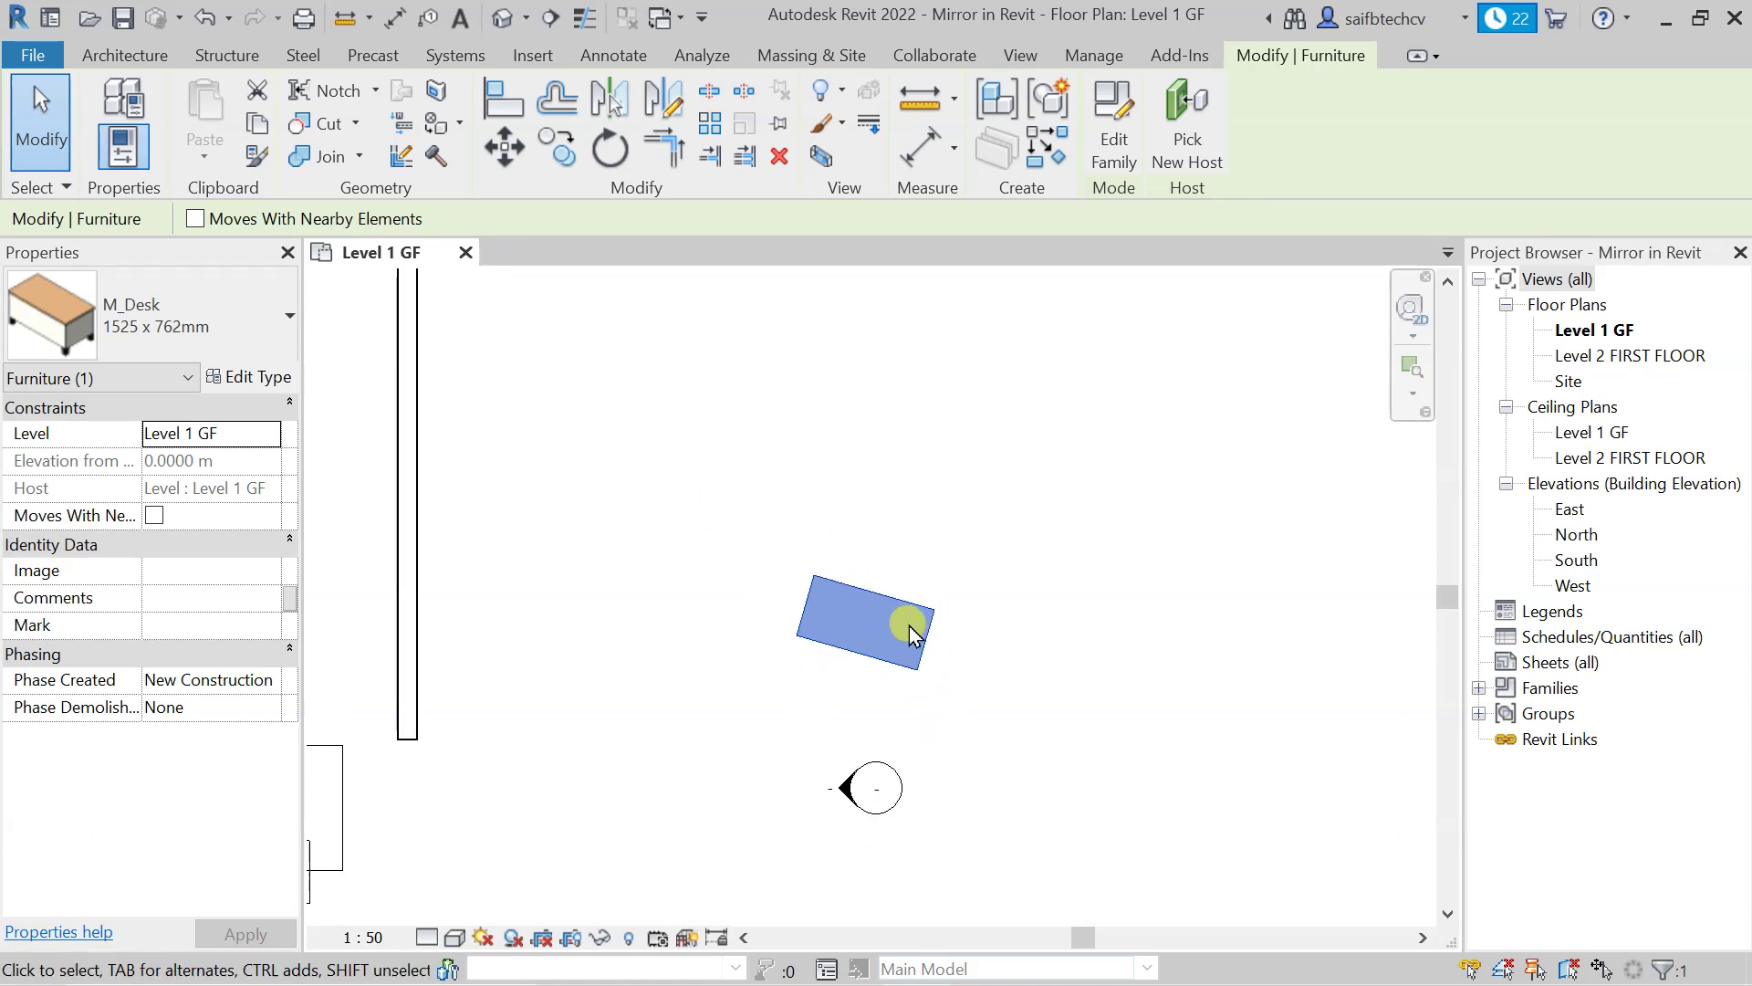
pyautogui.scroll(3, 904, 625)
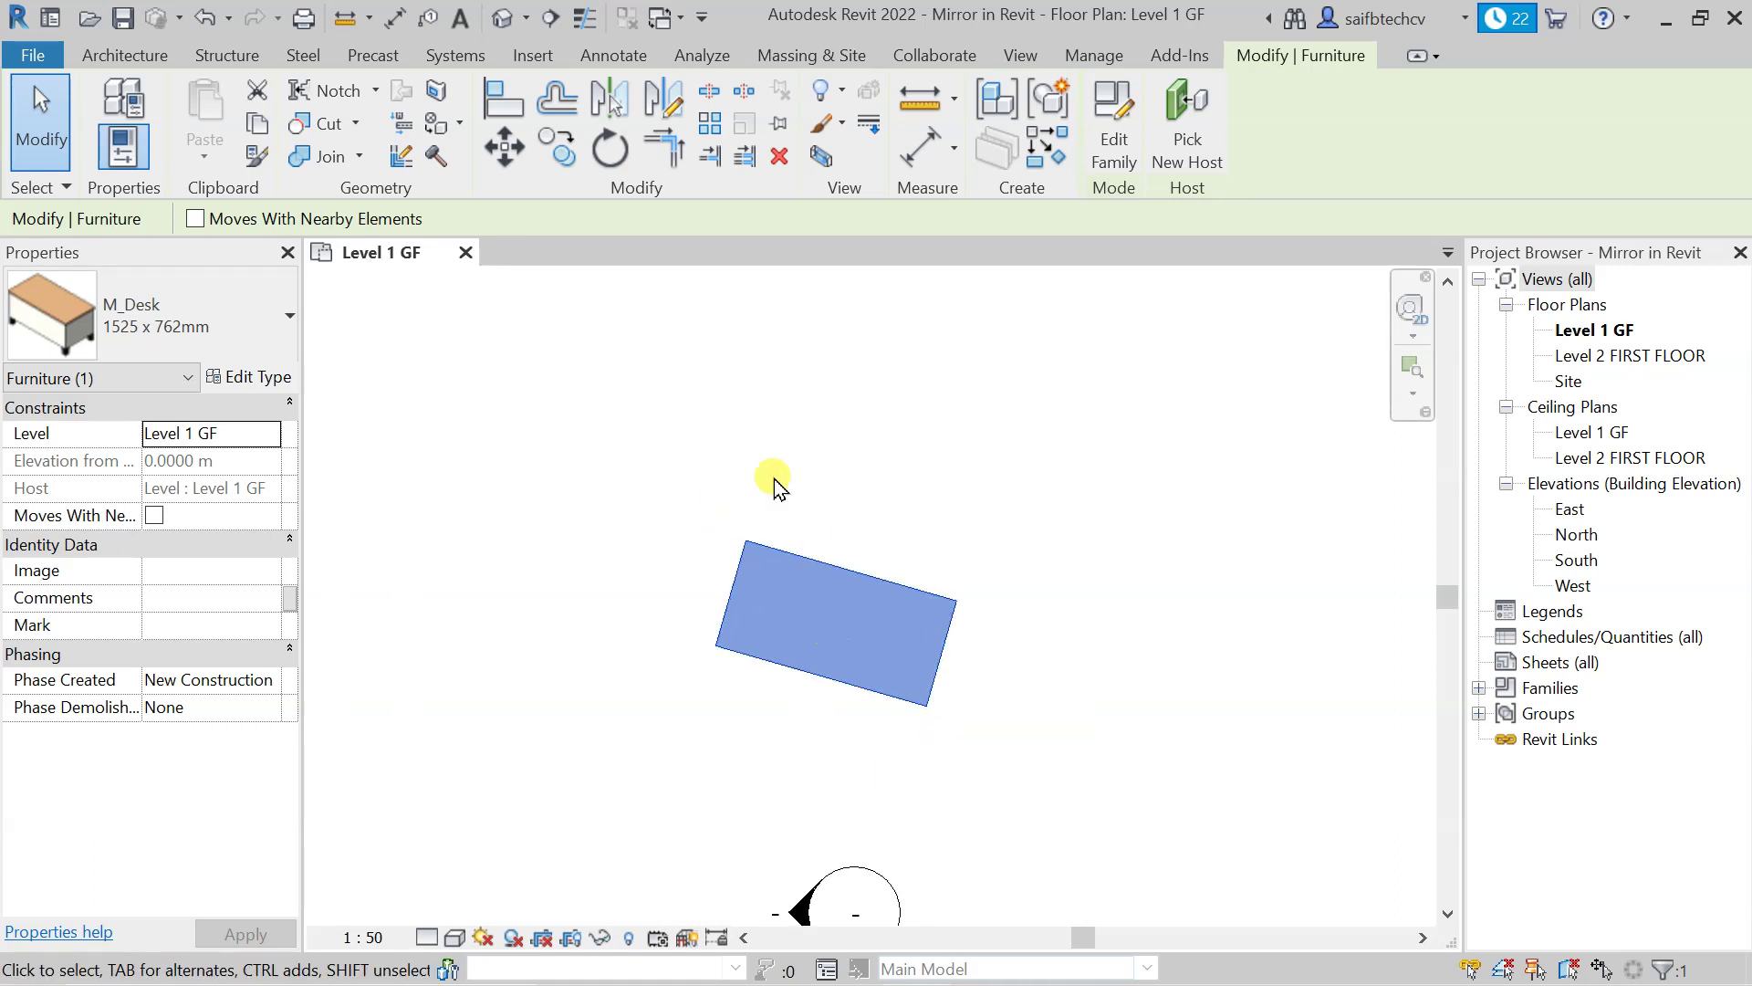
pyautogui.press('r')
pyautogui.press('o')
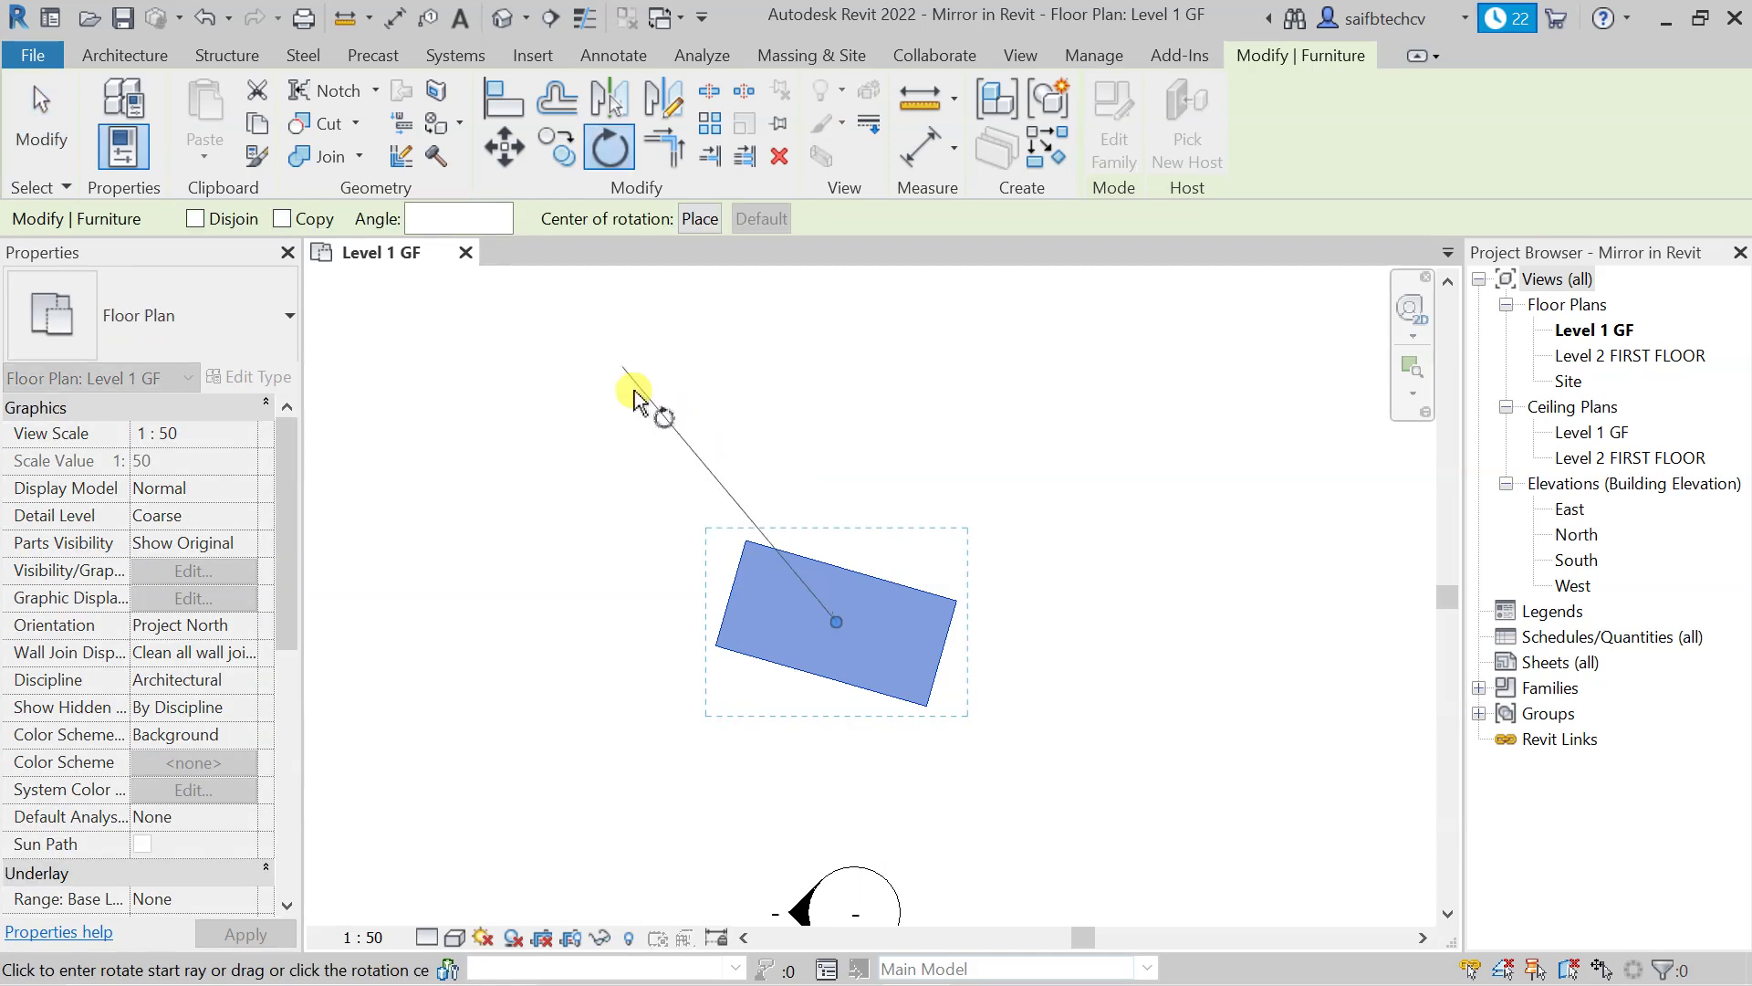
pyautogui.click(475, 215)
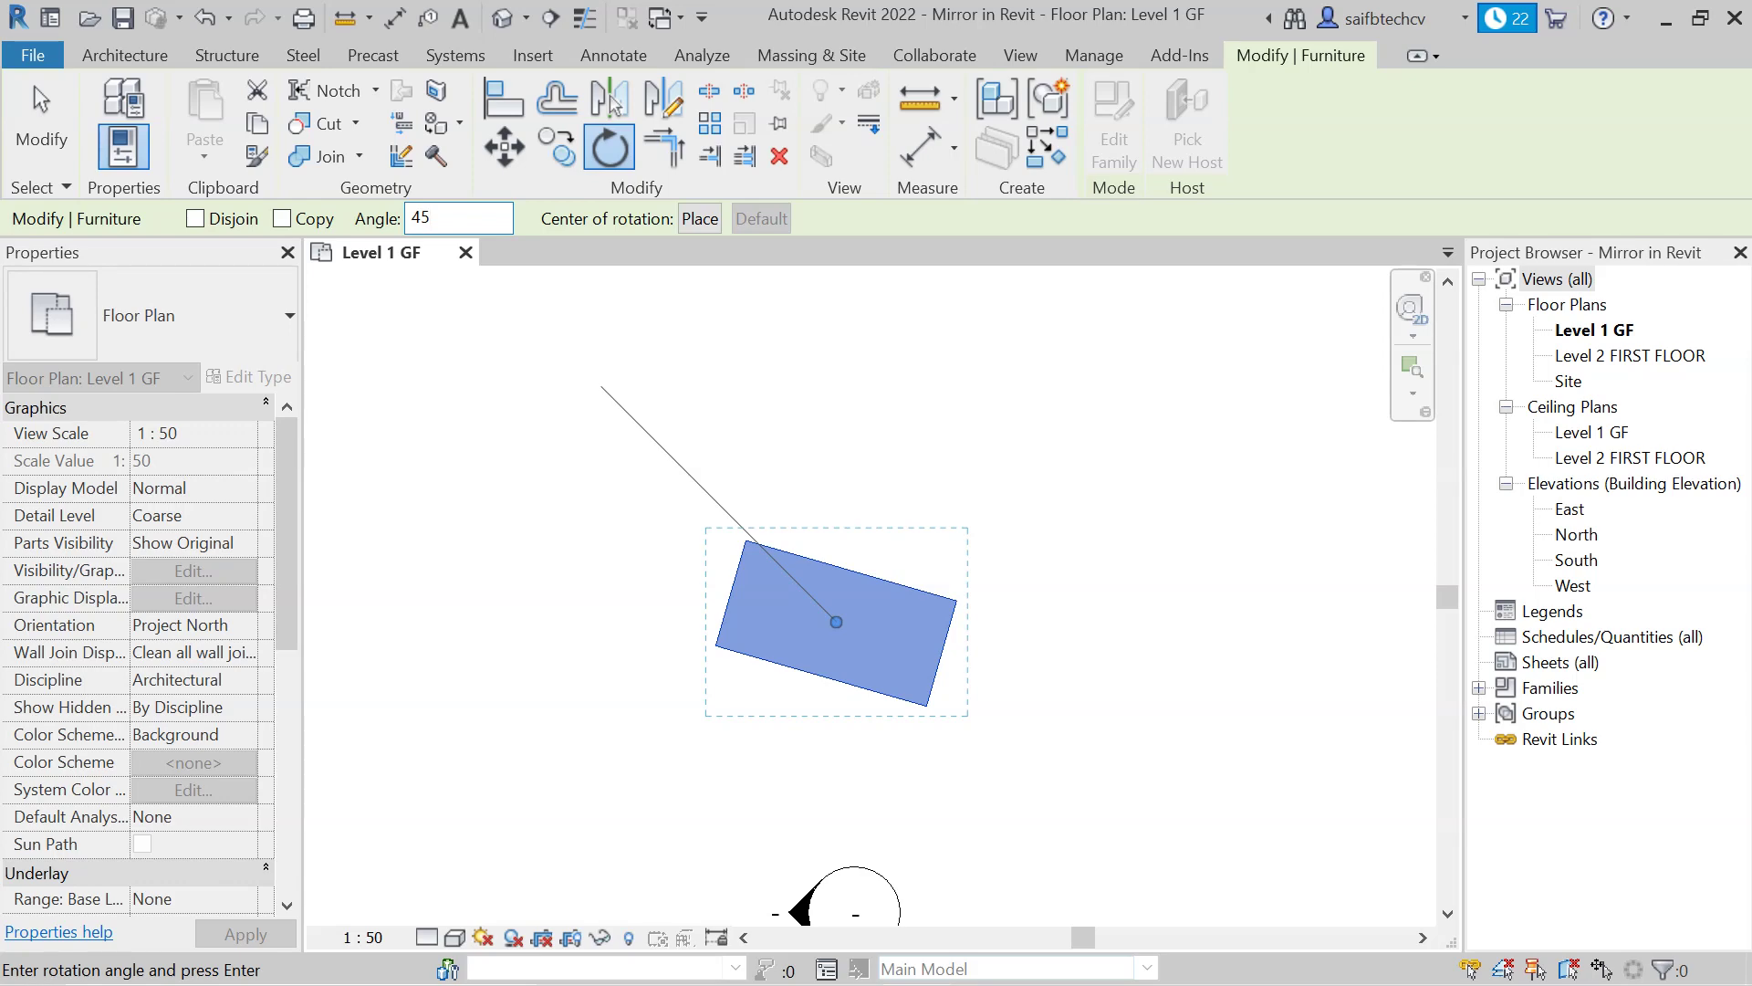
pyautogui.press('Return')
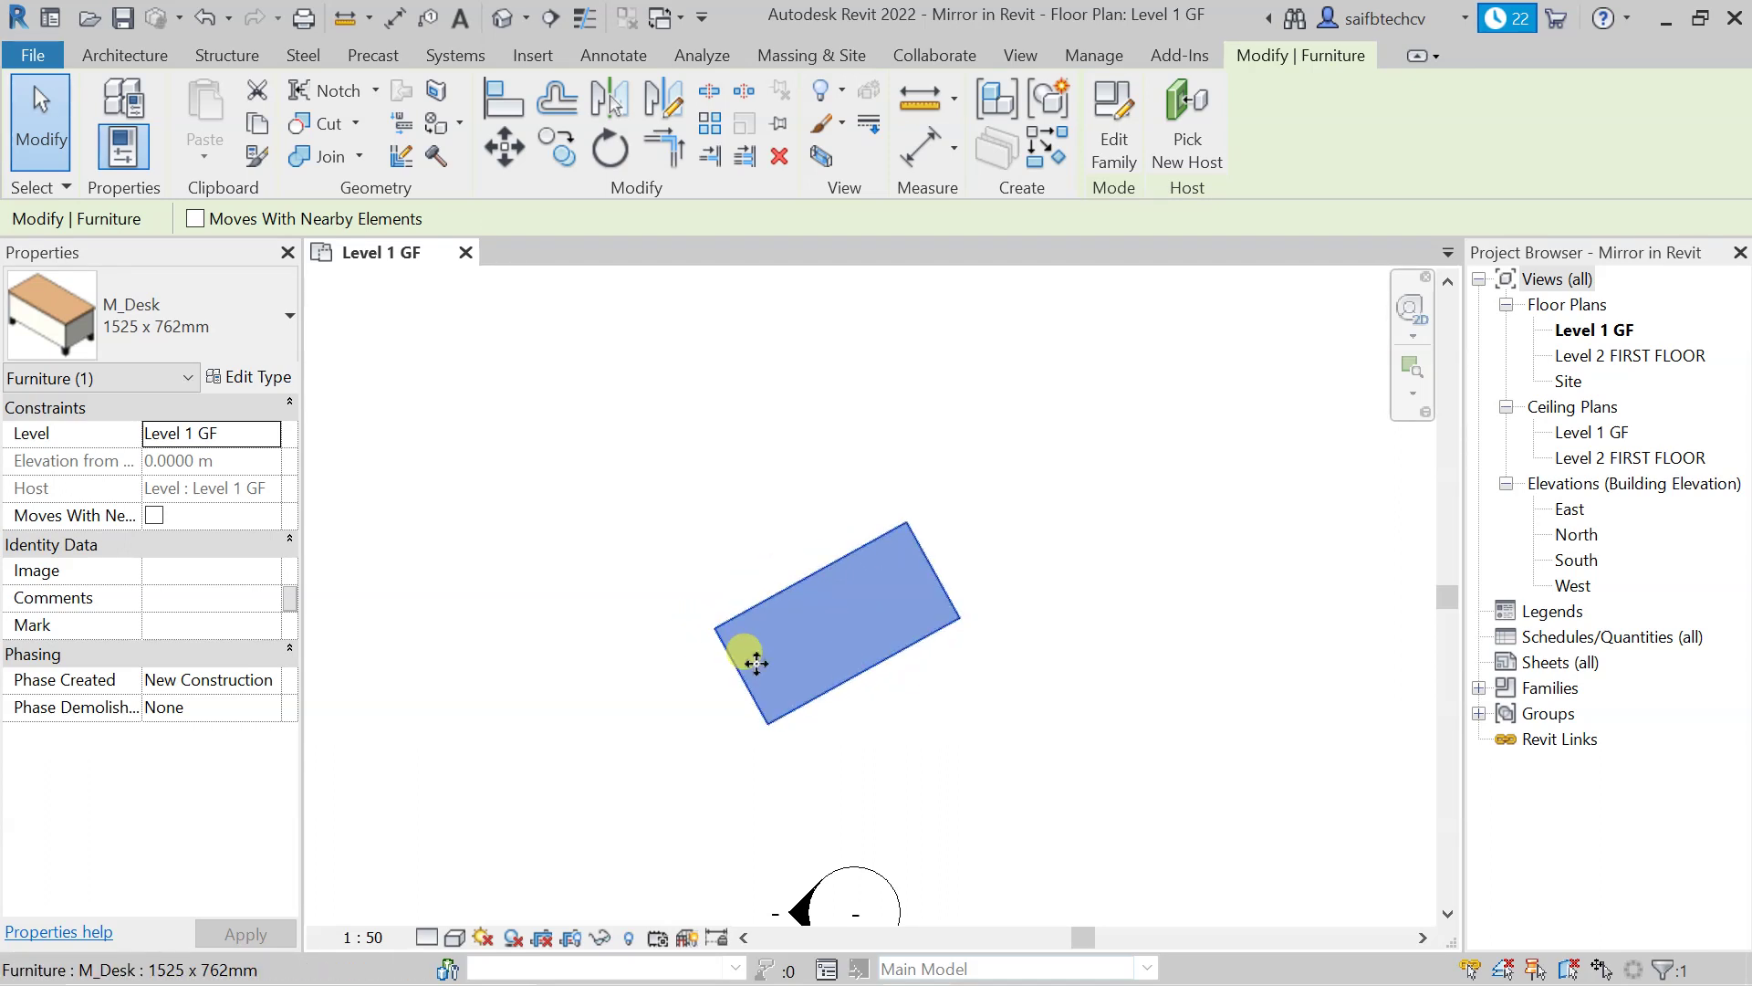
# - Rotate the lone right-hand wall by -45° into a diagonal, then reselect it
pyautogui.scroll(-3, 743, 657)
pyautogui.moveTo(845, 484); pyautogui.dragTo(1018, 714, button='middle')
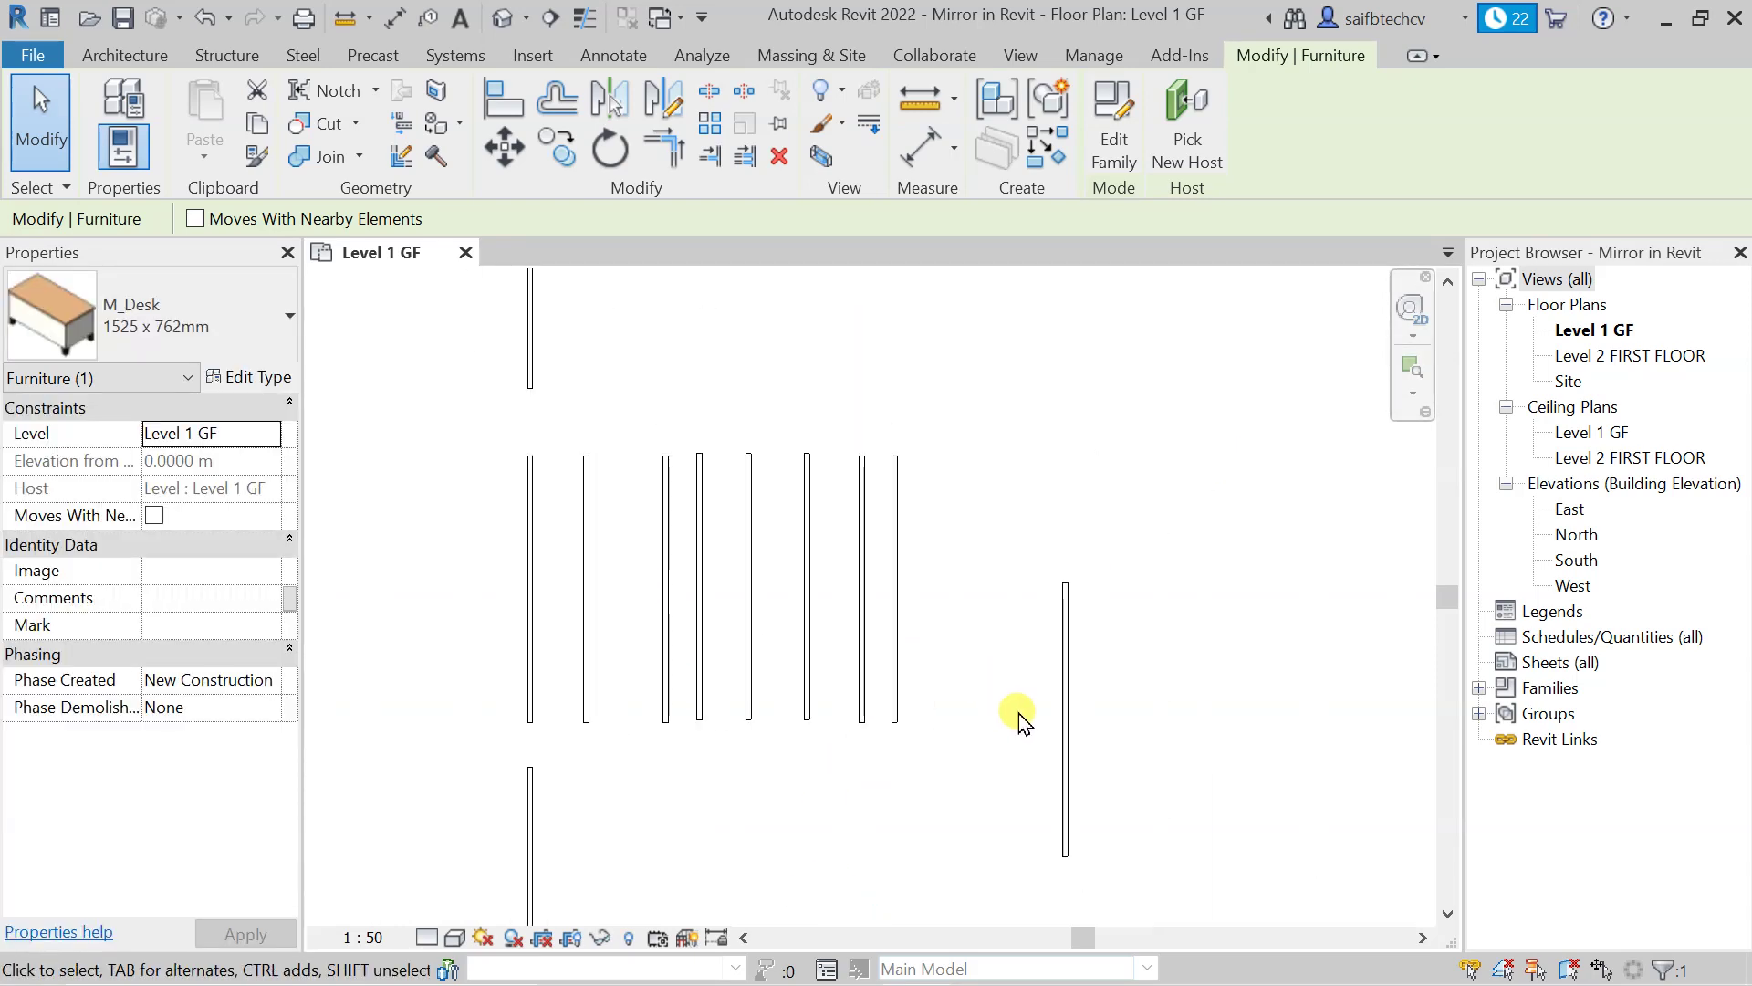
pyautogui.click(1065, 711)
pyautogui.press('o')
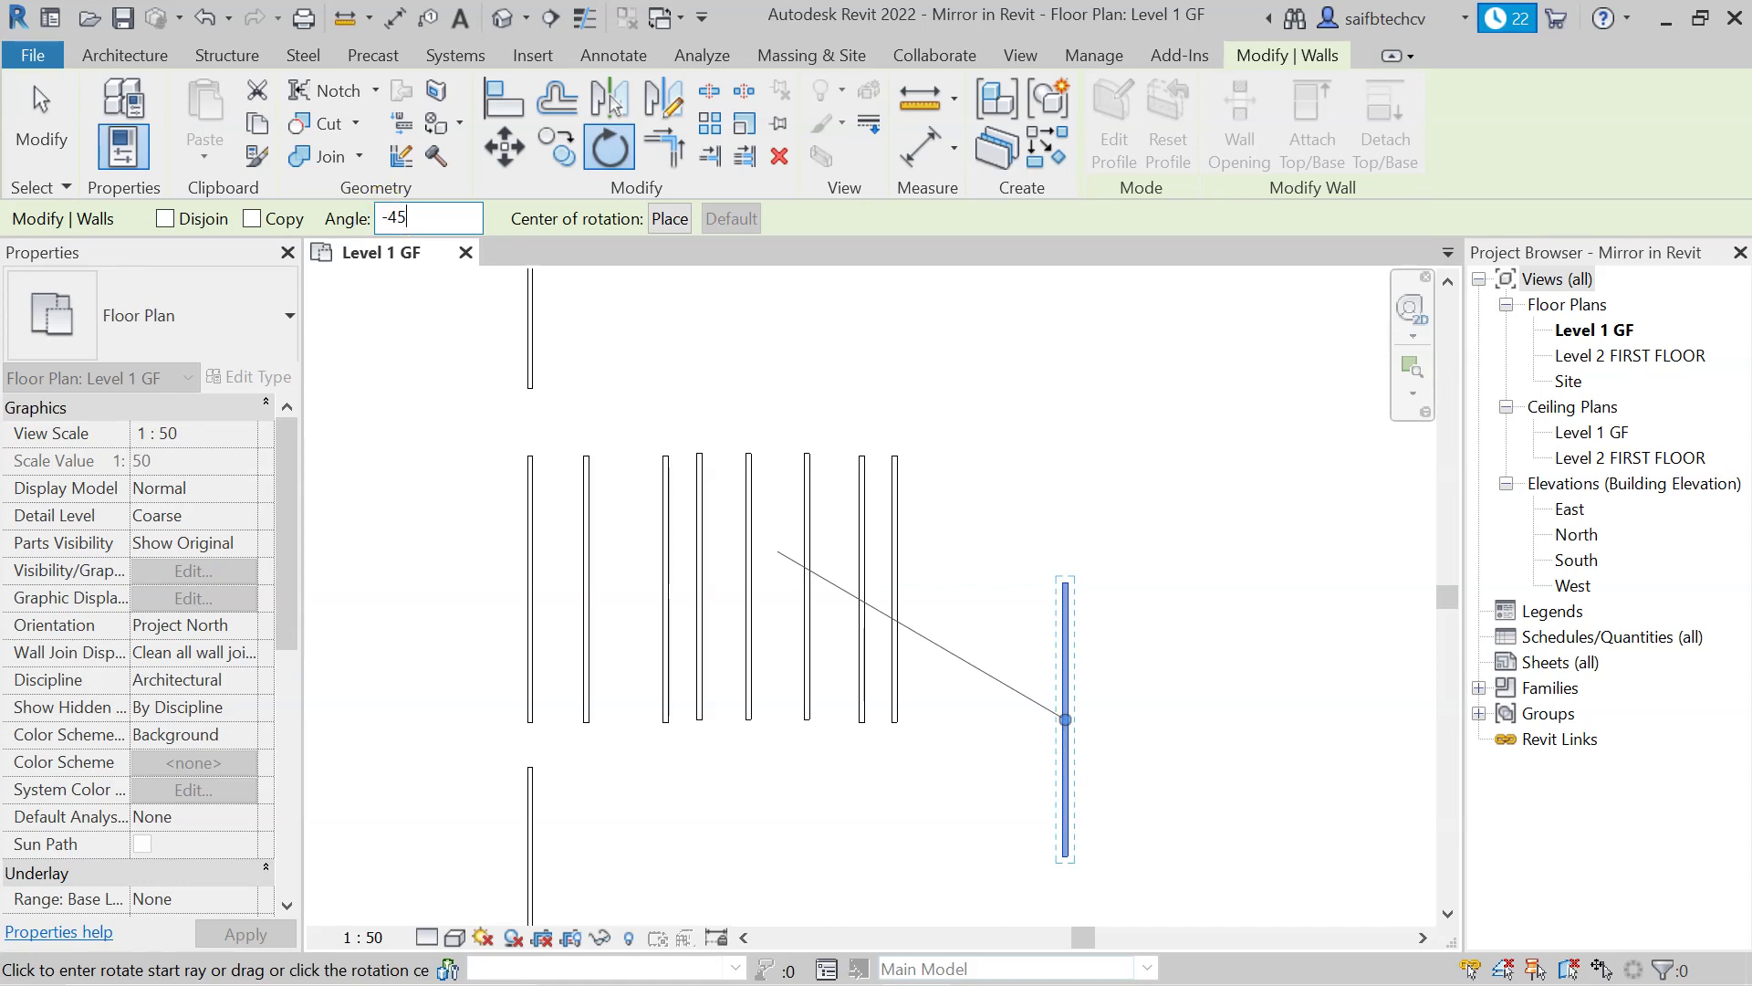
pyautogui.write('-45')
pyautogui.press('Return')
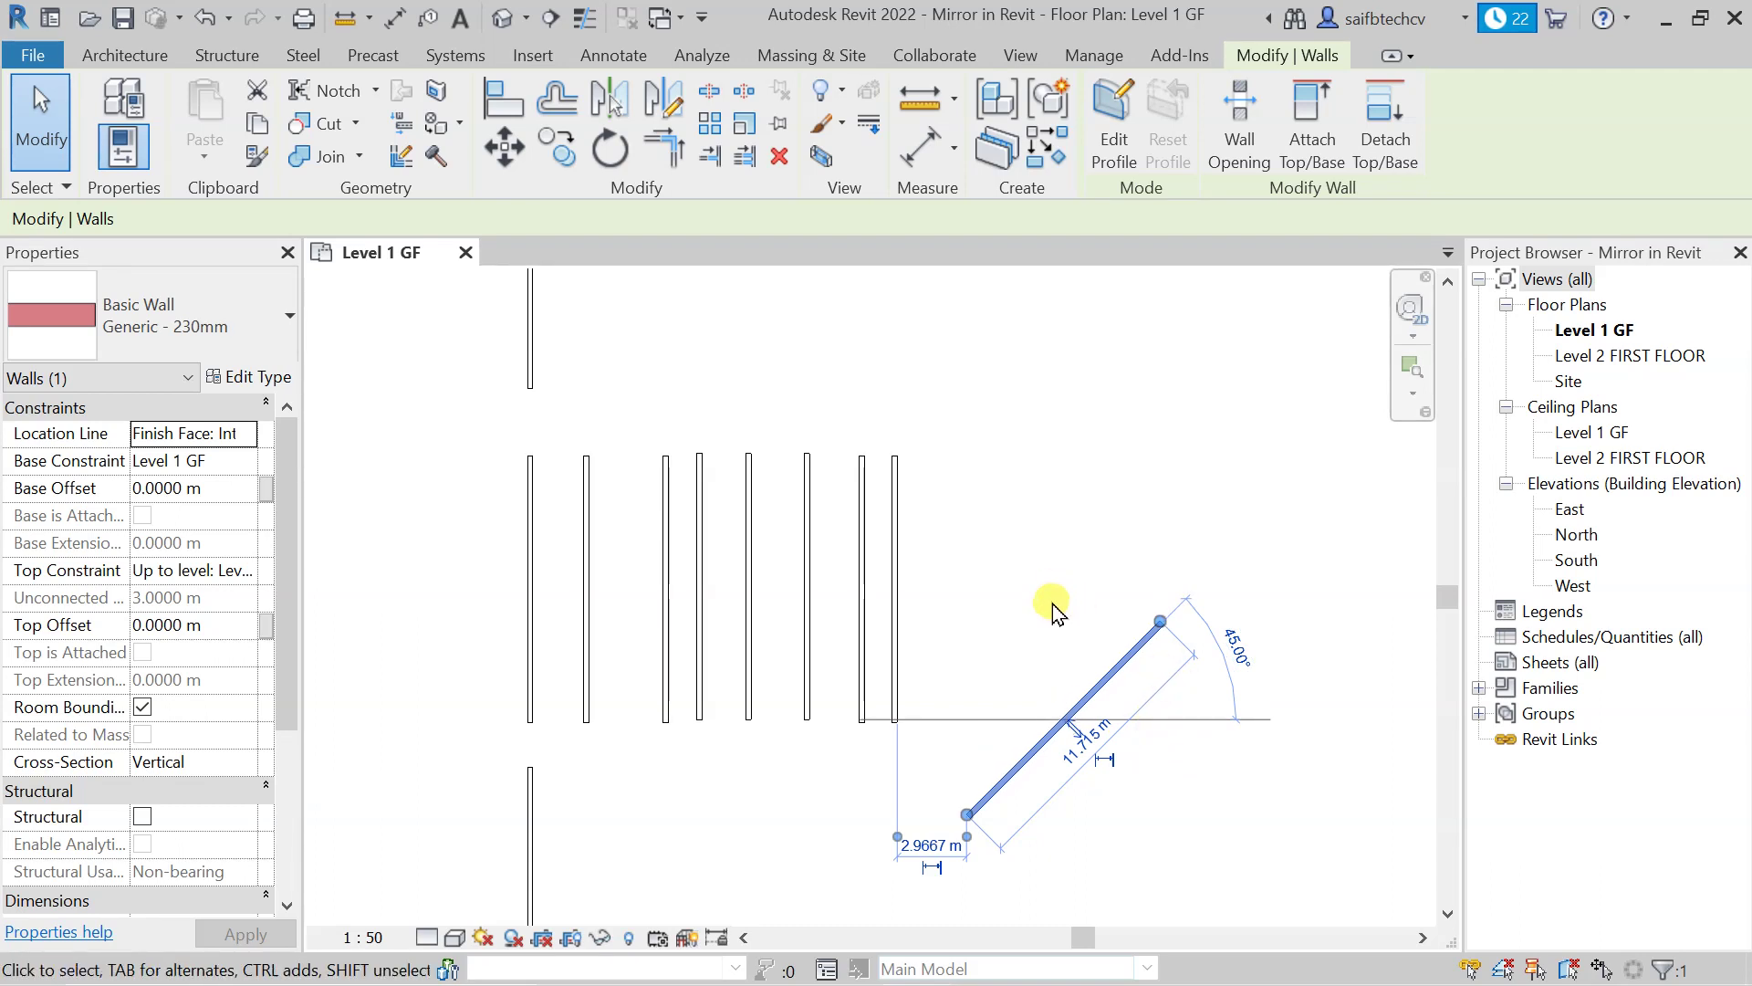
pyautogui.click(1032, 566)
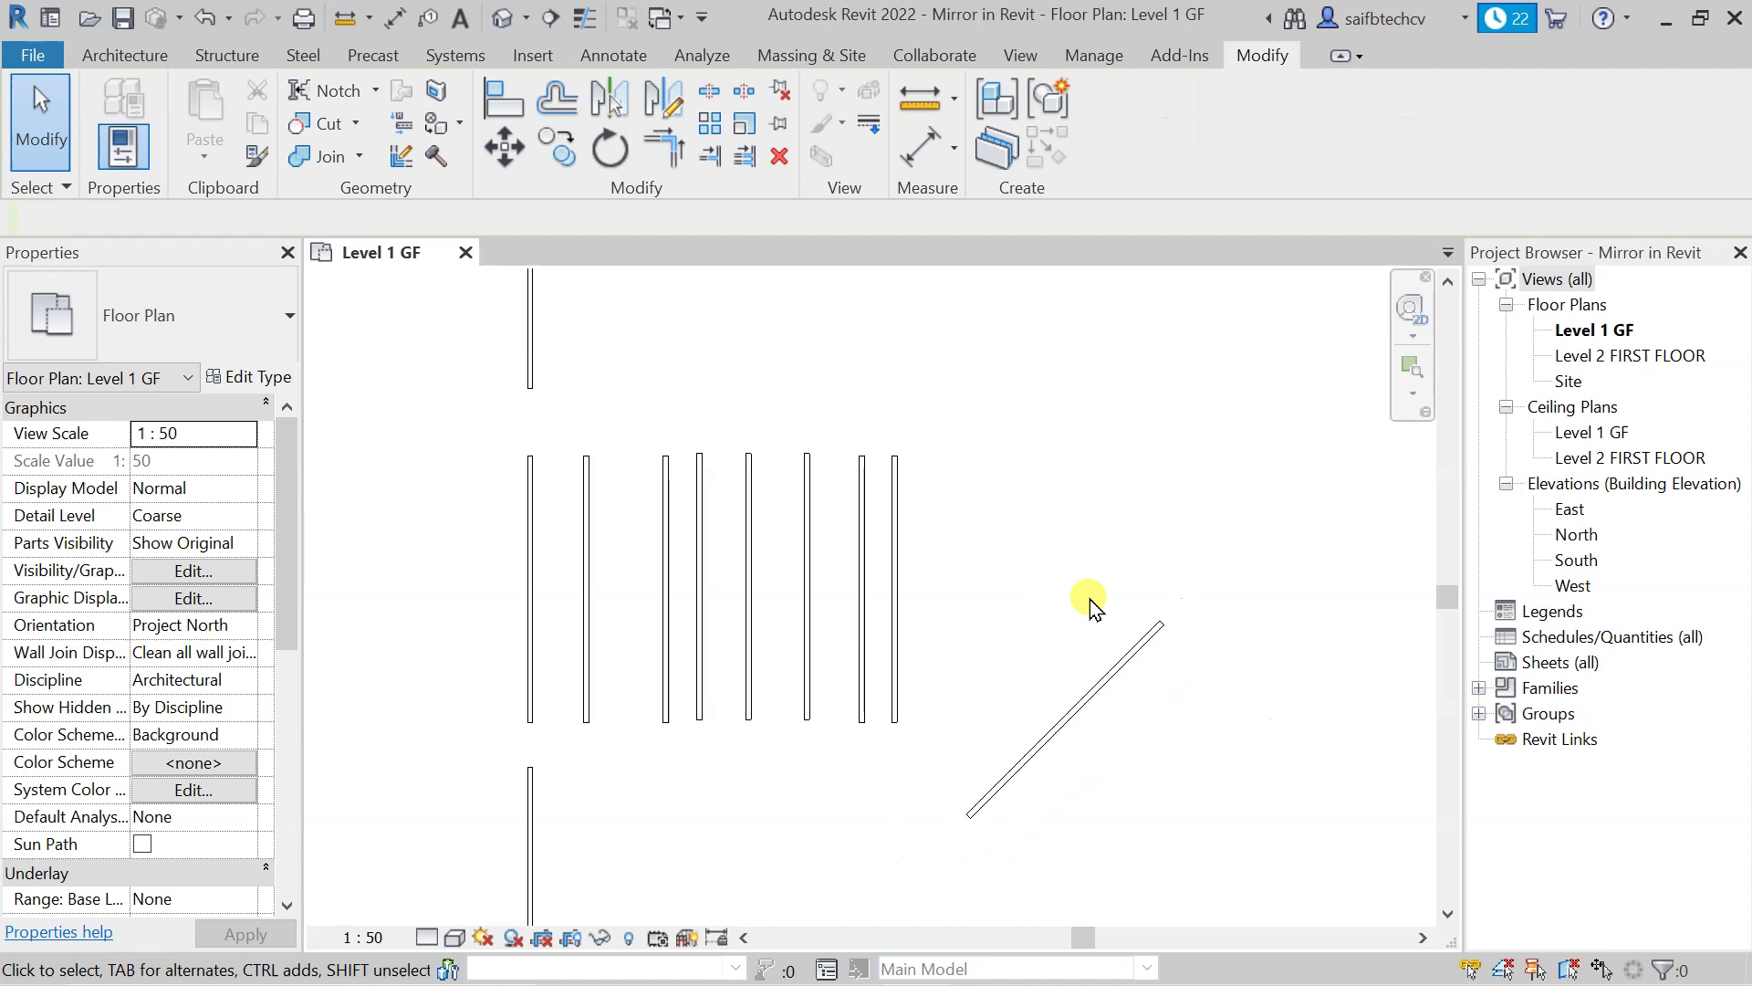
pyautogui.click(1109, 679)
# - Place a rotated copy of the diagonal wall, turned 25° from its top end
pyautogui.press('r')
pyautogui.press('o')
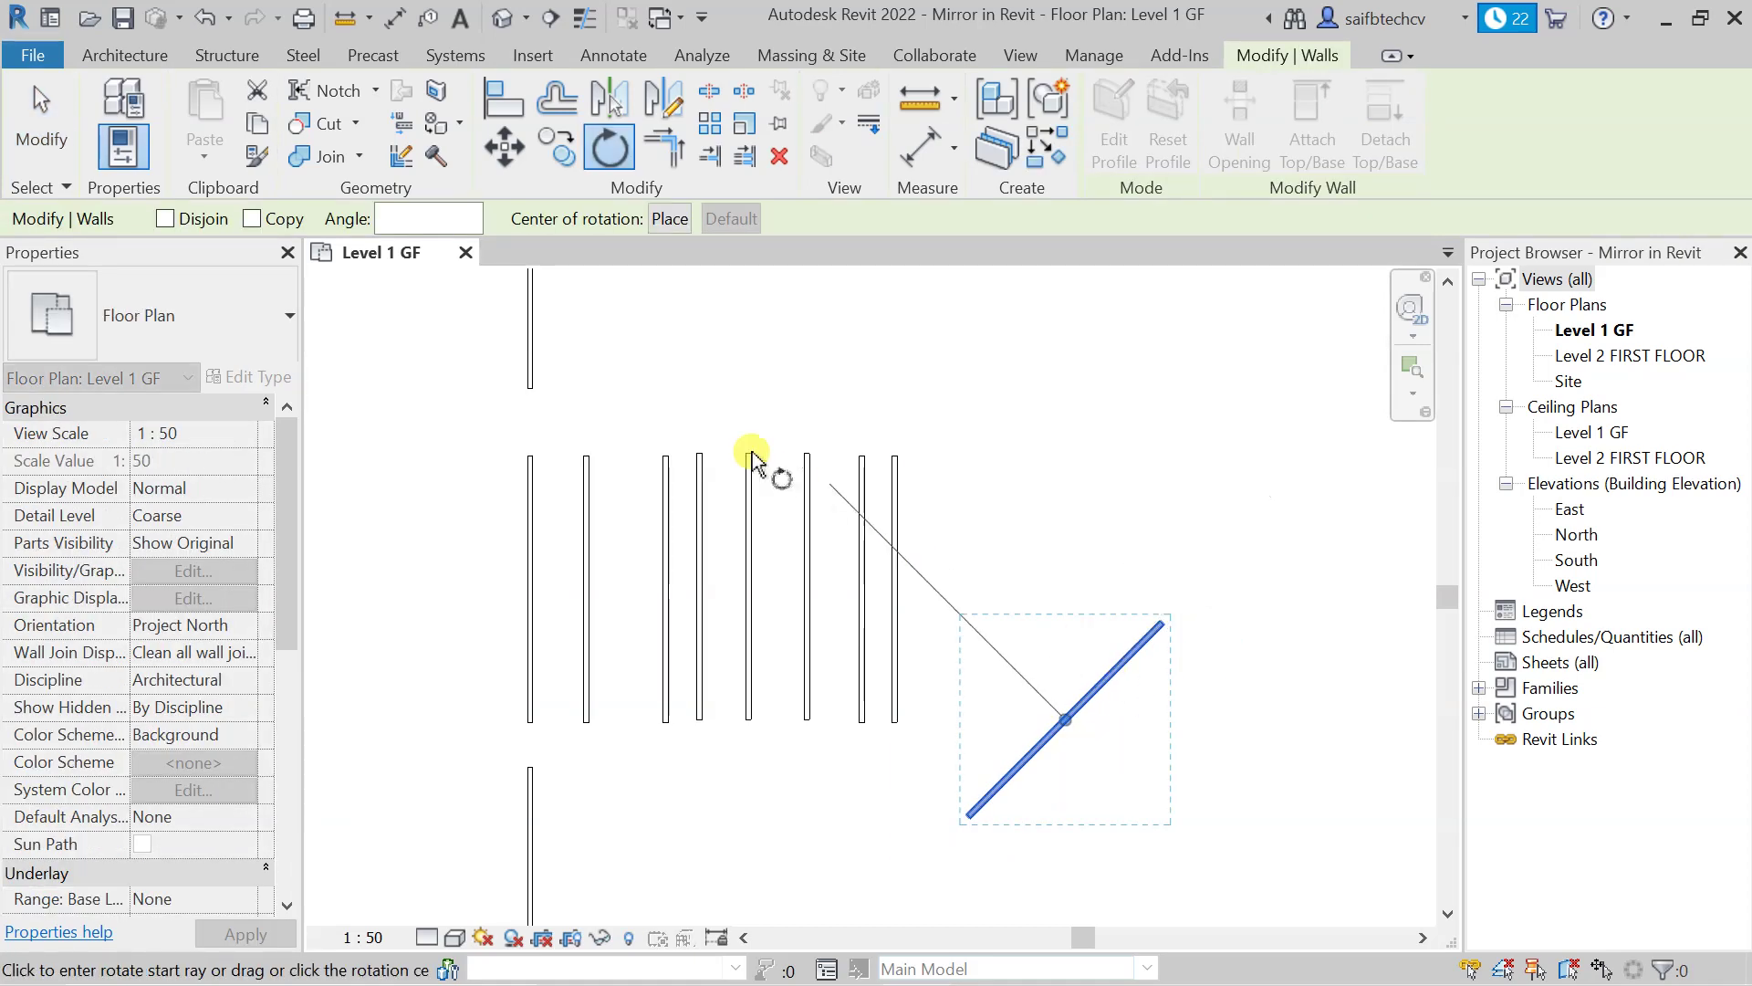
pyautogui.click(252, 219)
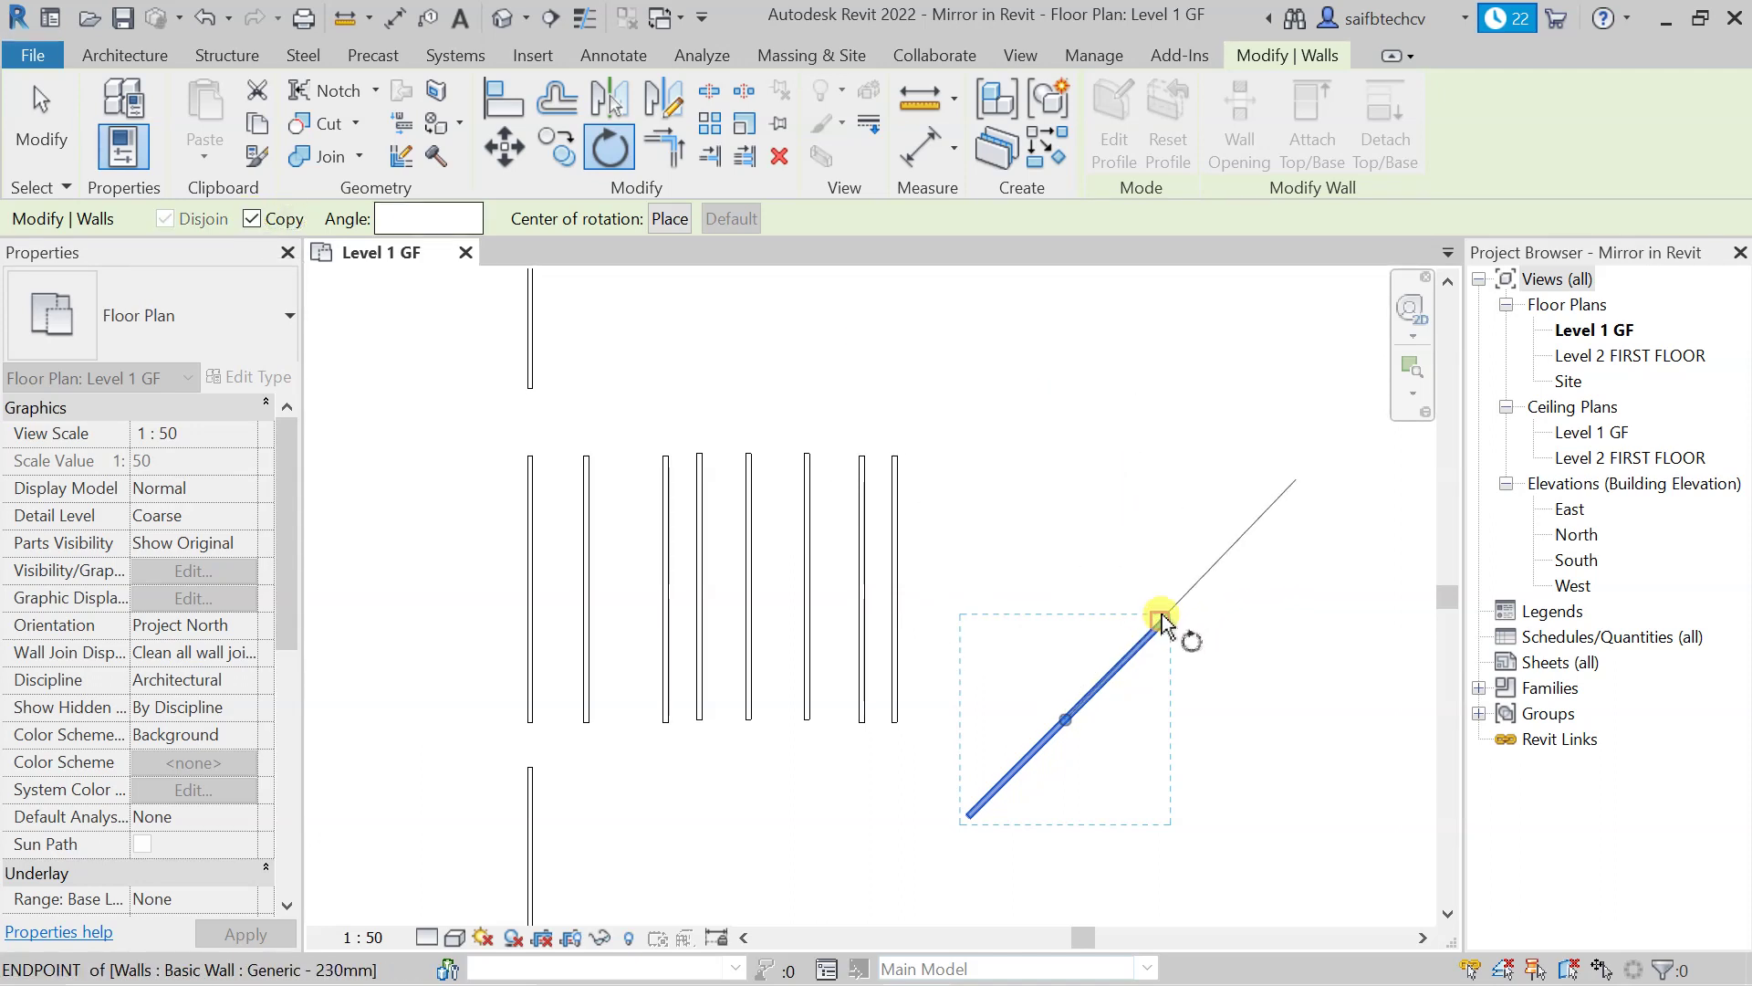
pyautogui.scroll(3, 1168, 614)
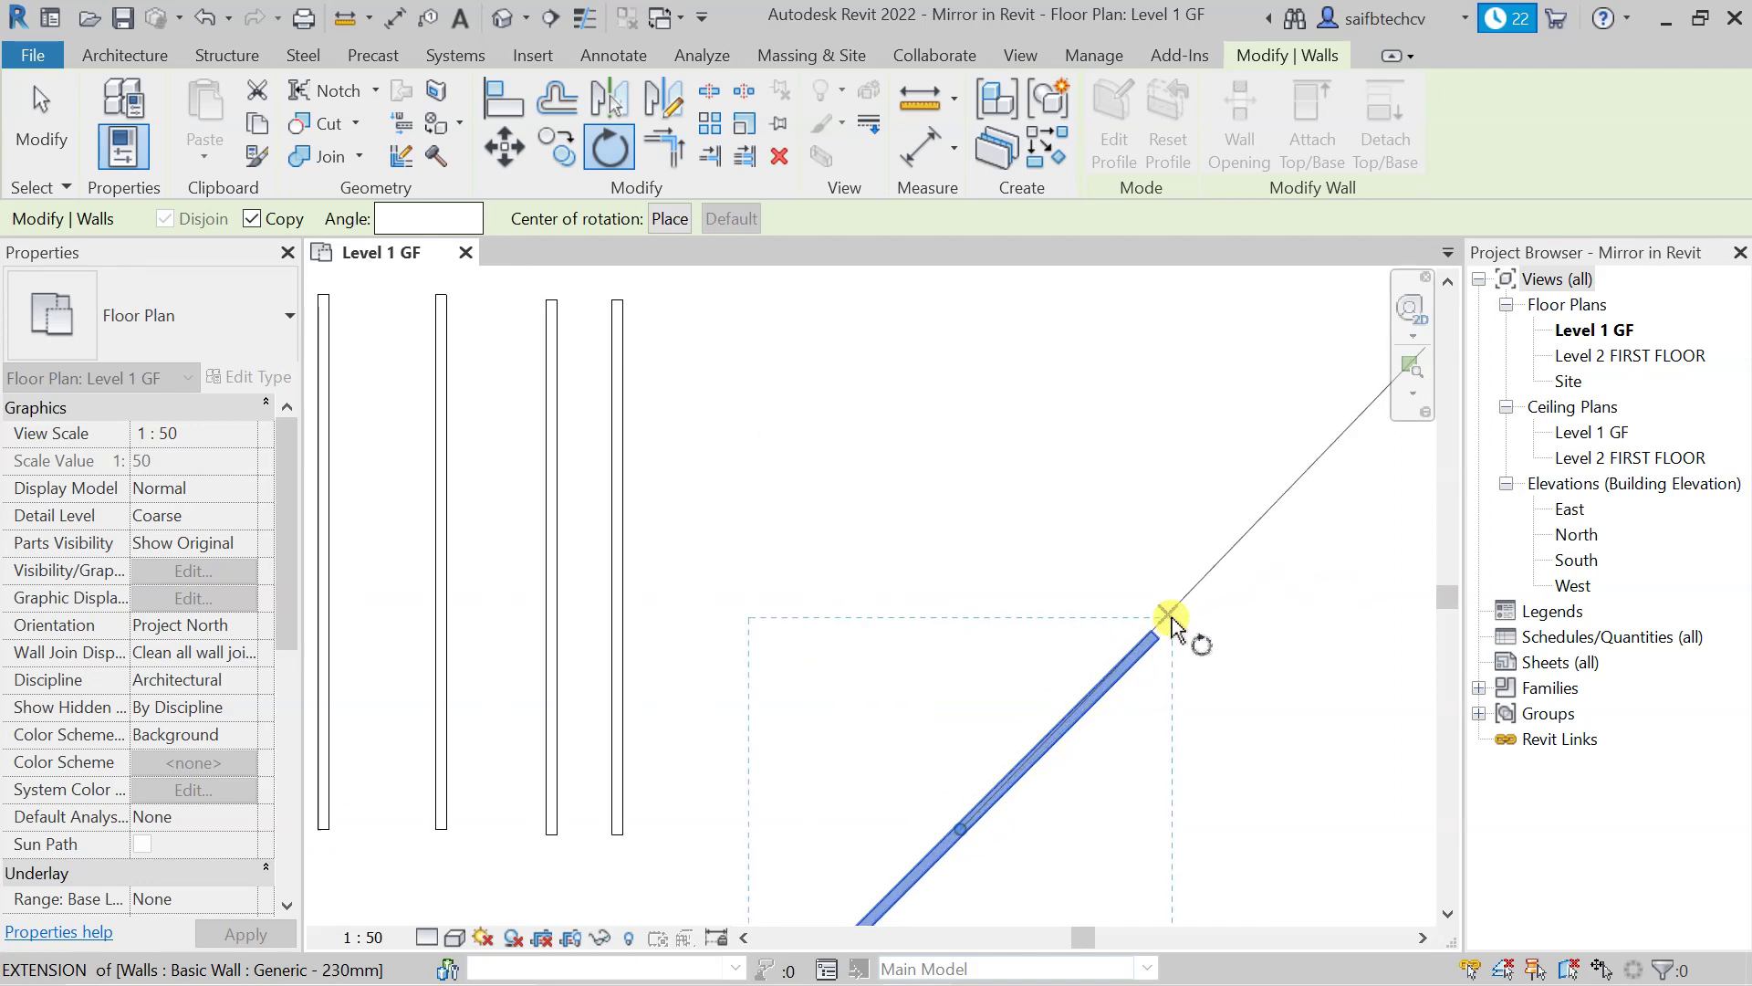
pyautogui.scroll(3, 1170, 629)
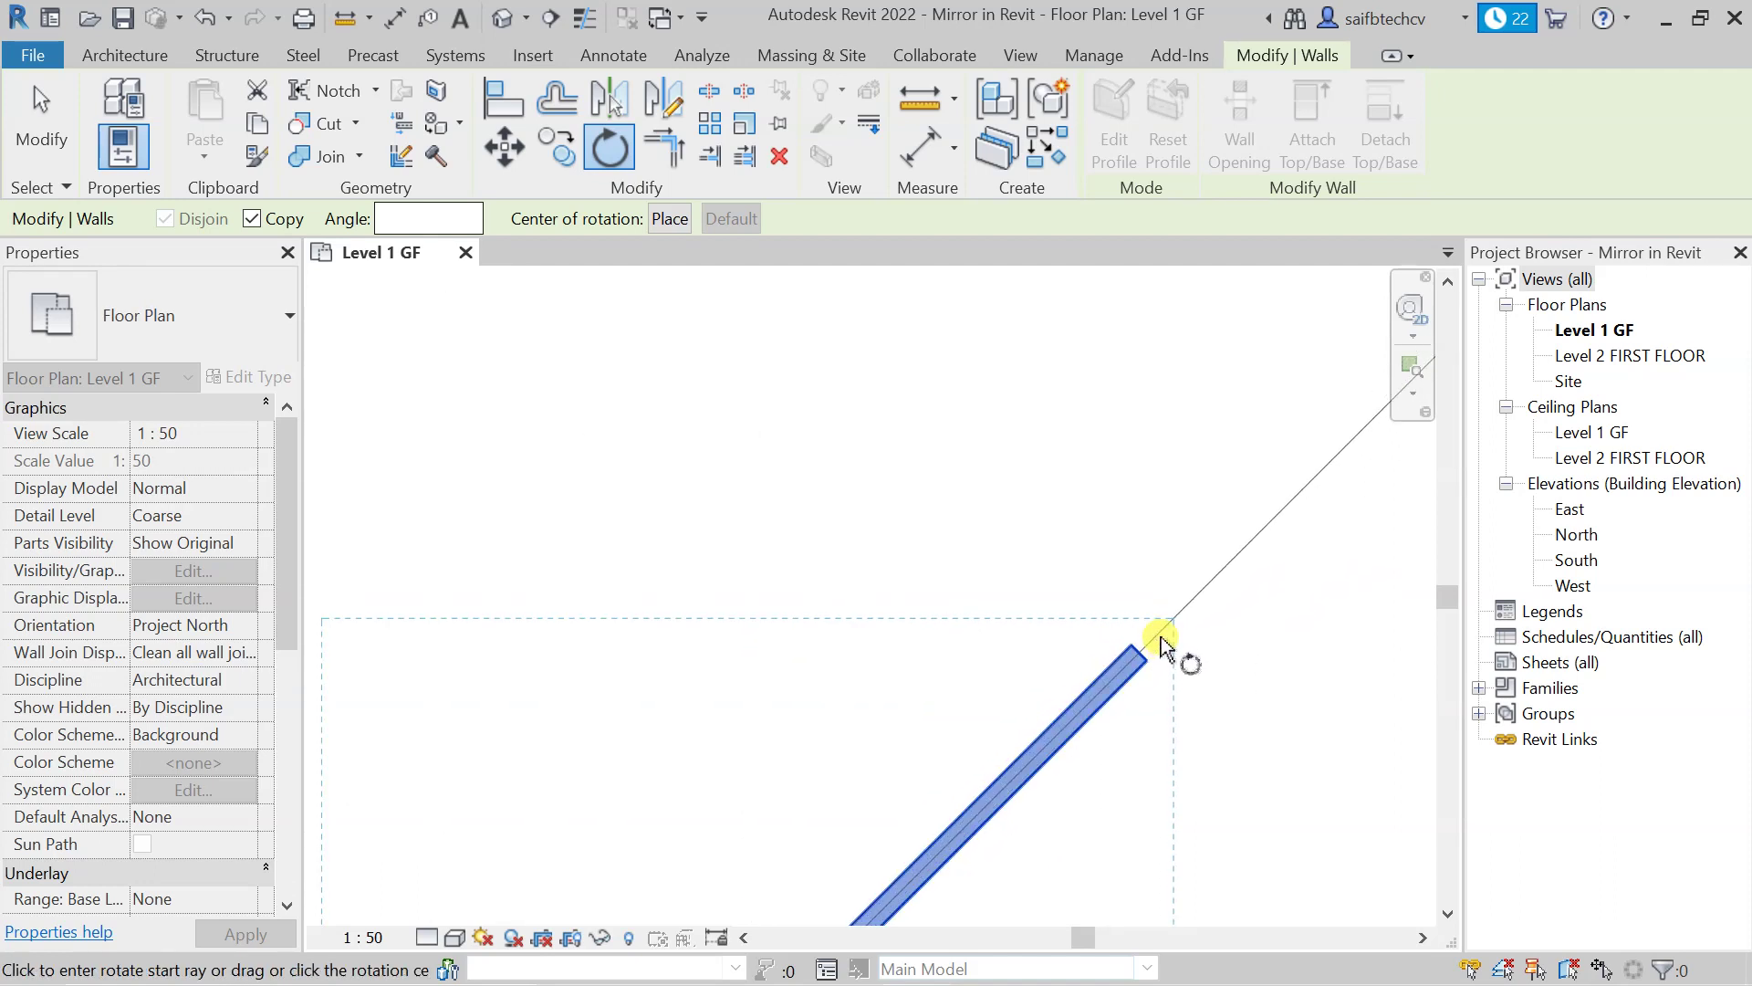
pyautogui.click(1161, 643)
pyautogui.moveTo(1181, 771); pyautogui.dragTo(1268, 539, button='middle')
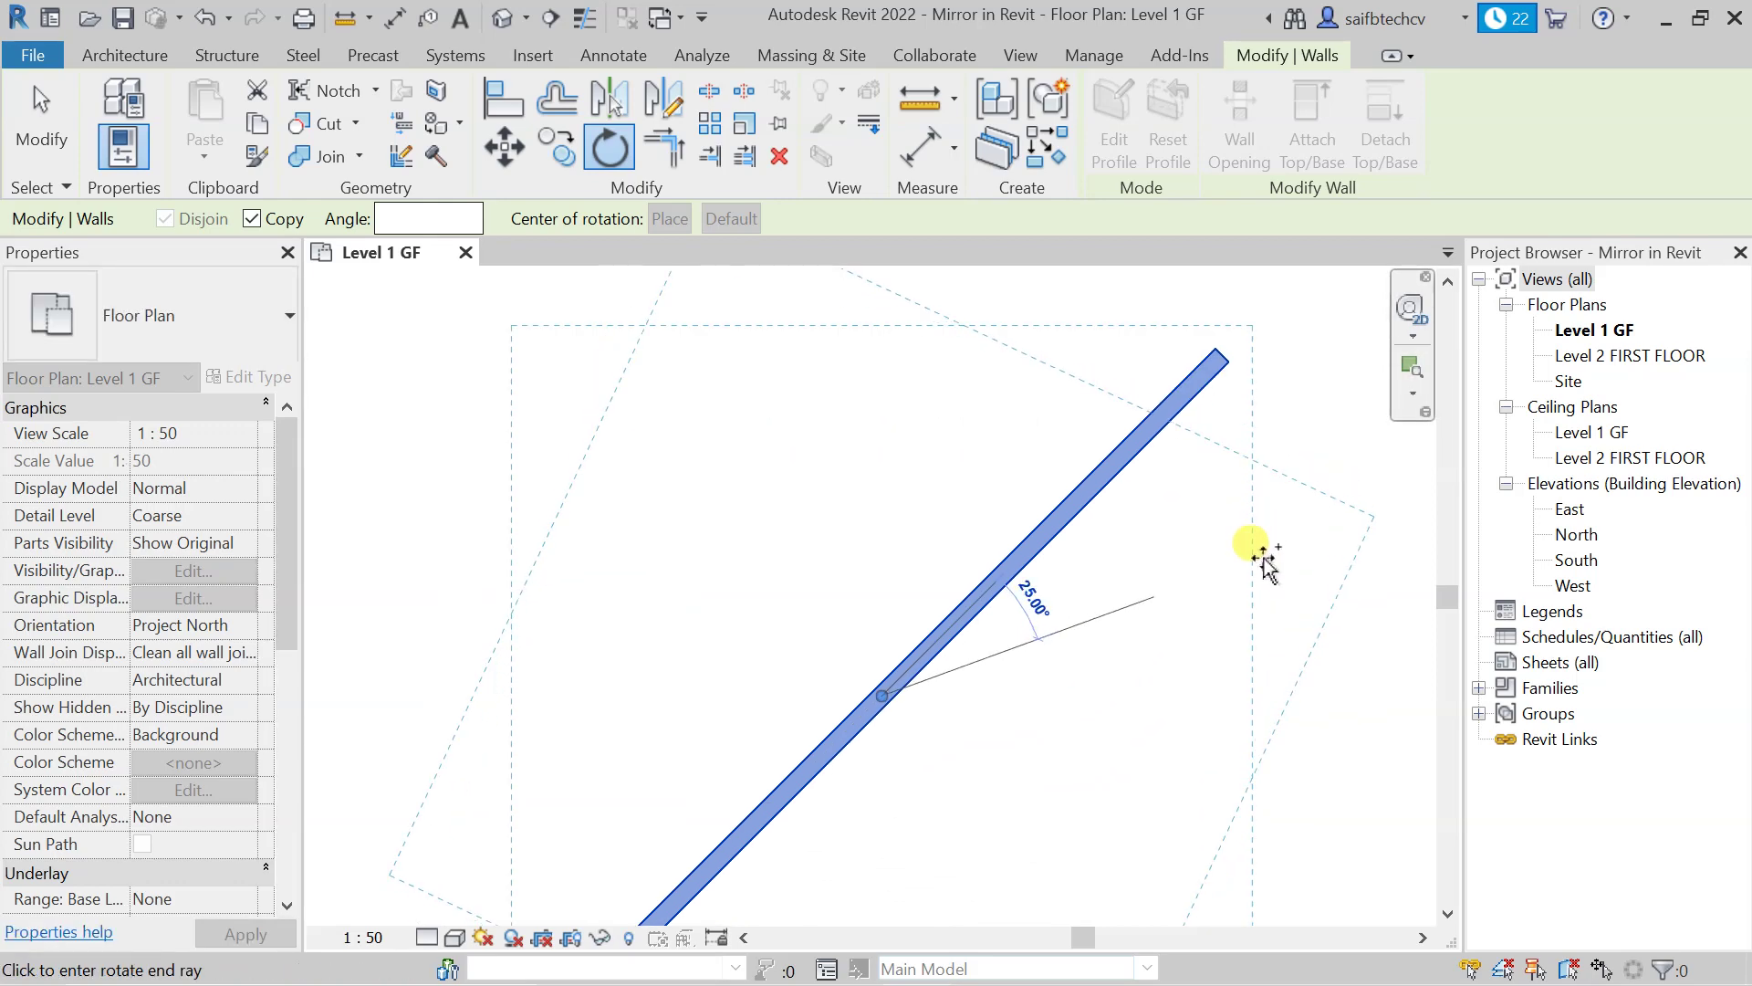
pyautogui.click(1263, 558)
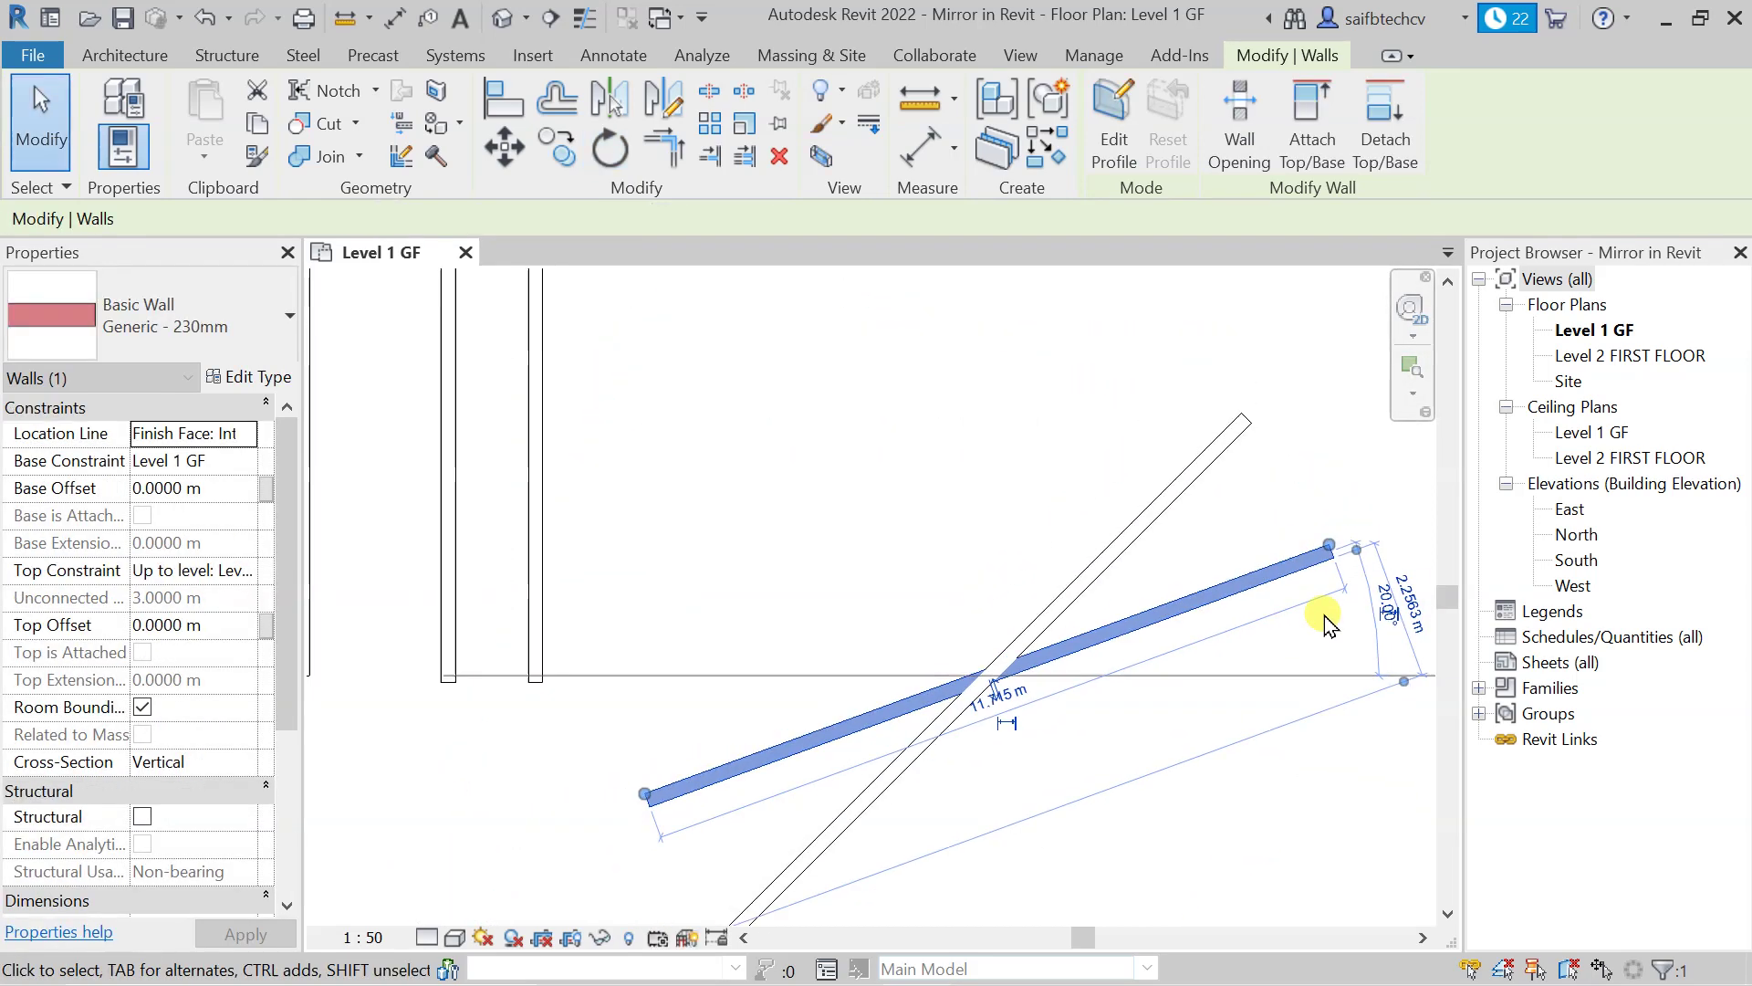
pyautogui.moveTo(1327, 625); pyautogui.dragTo(1224, 522, button='middle')
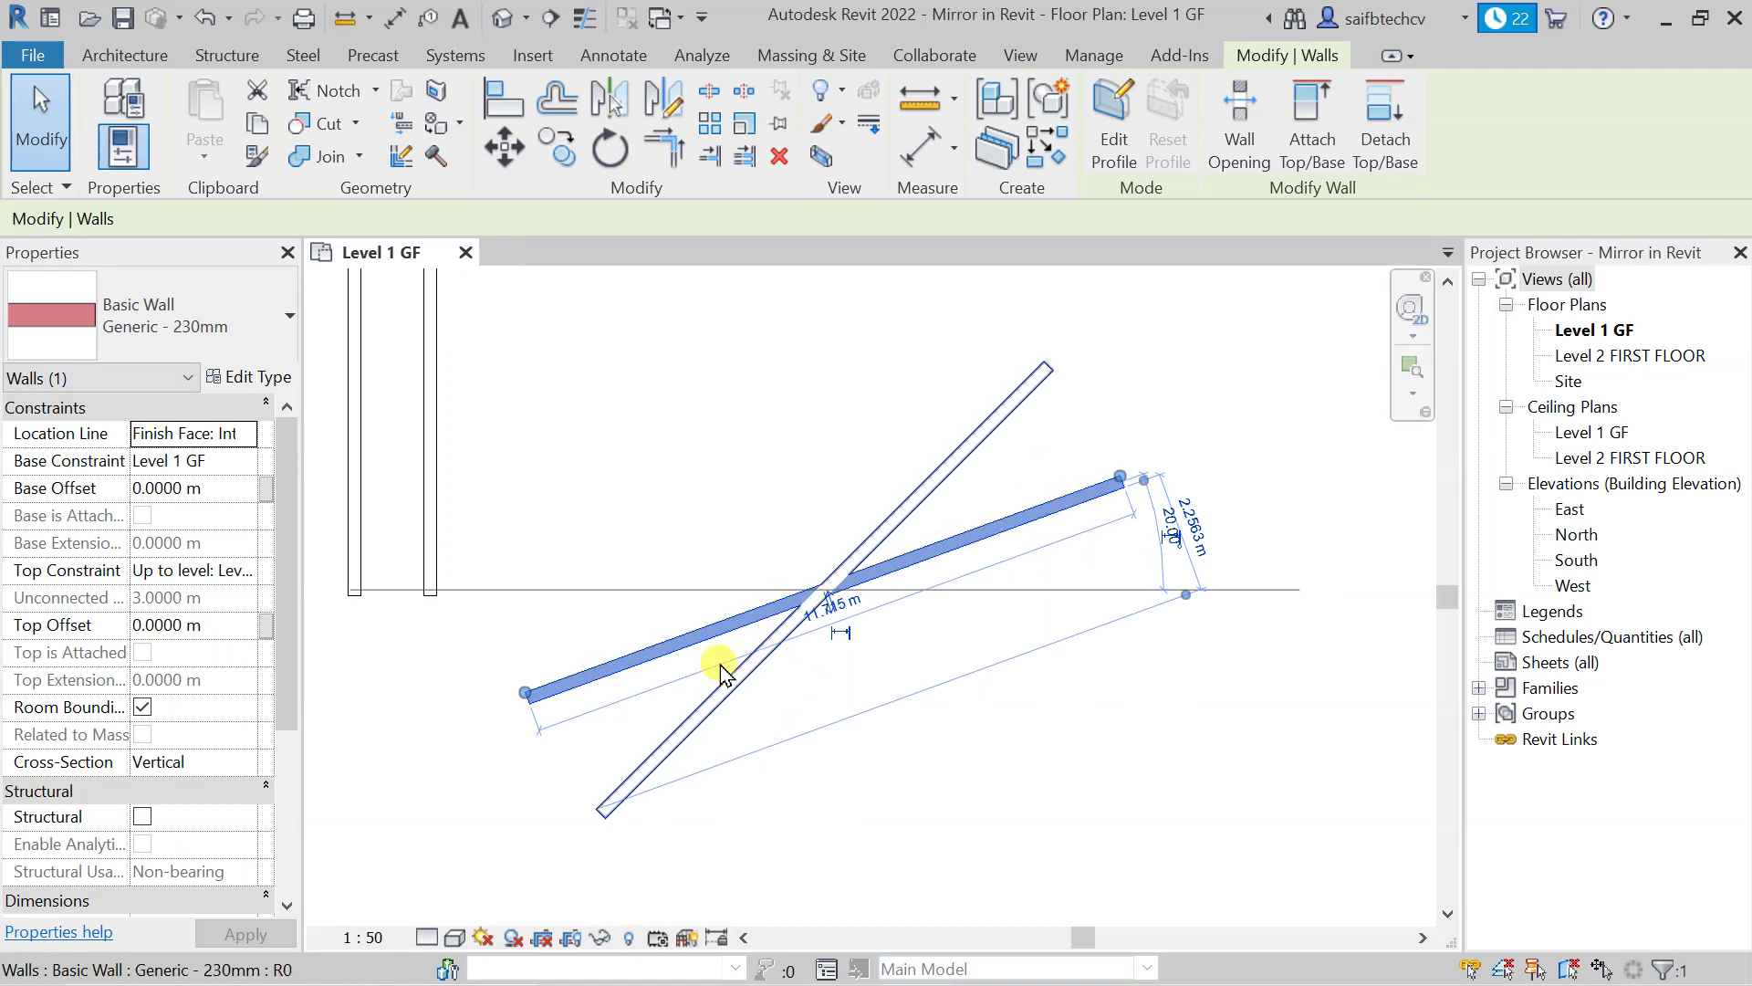
pyautogui.scroll(1, 833, 771)
pyautogui.scroll(-2, 927, 684)
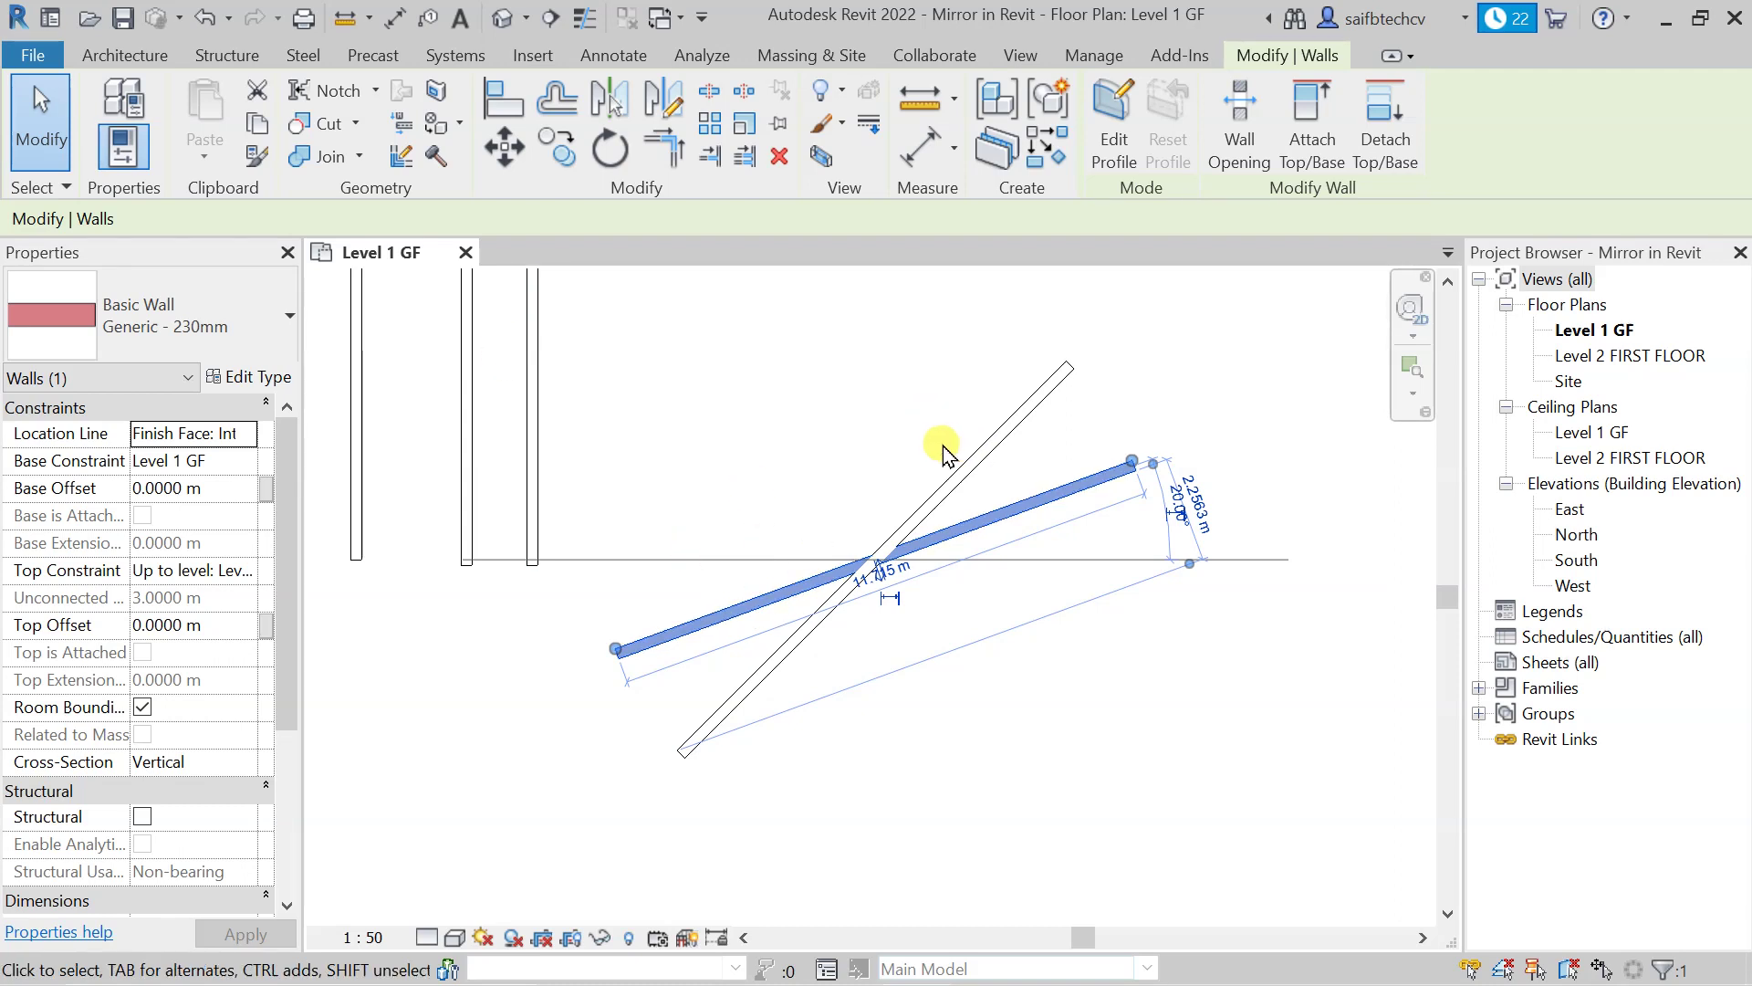
pyautogui.scroll(-3, 812, 446)
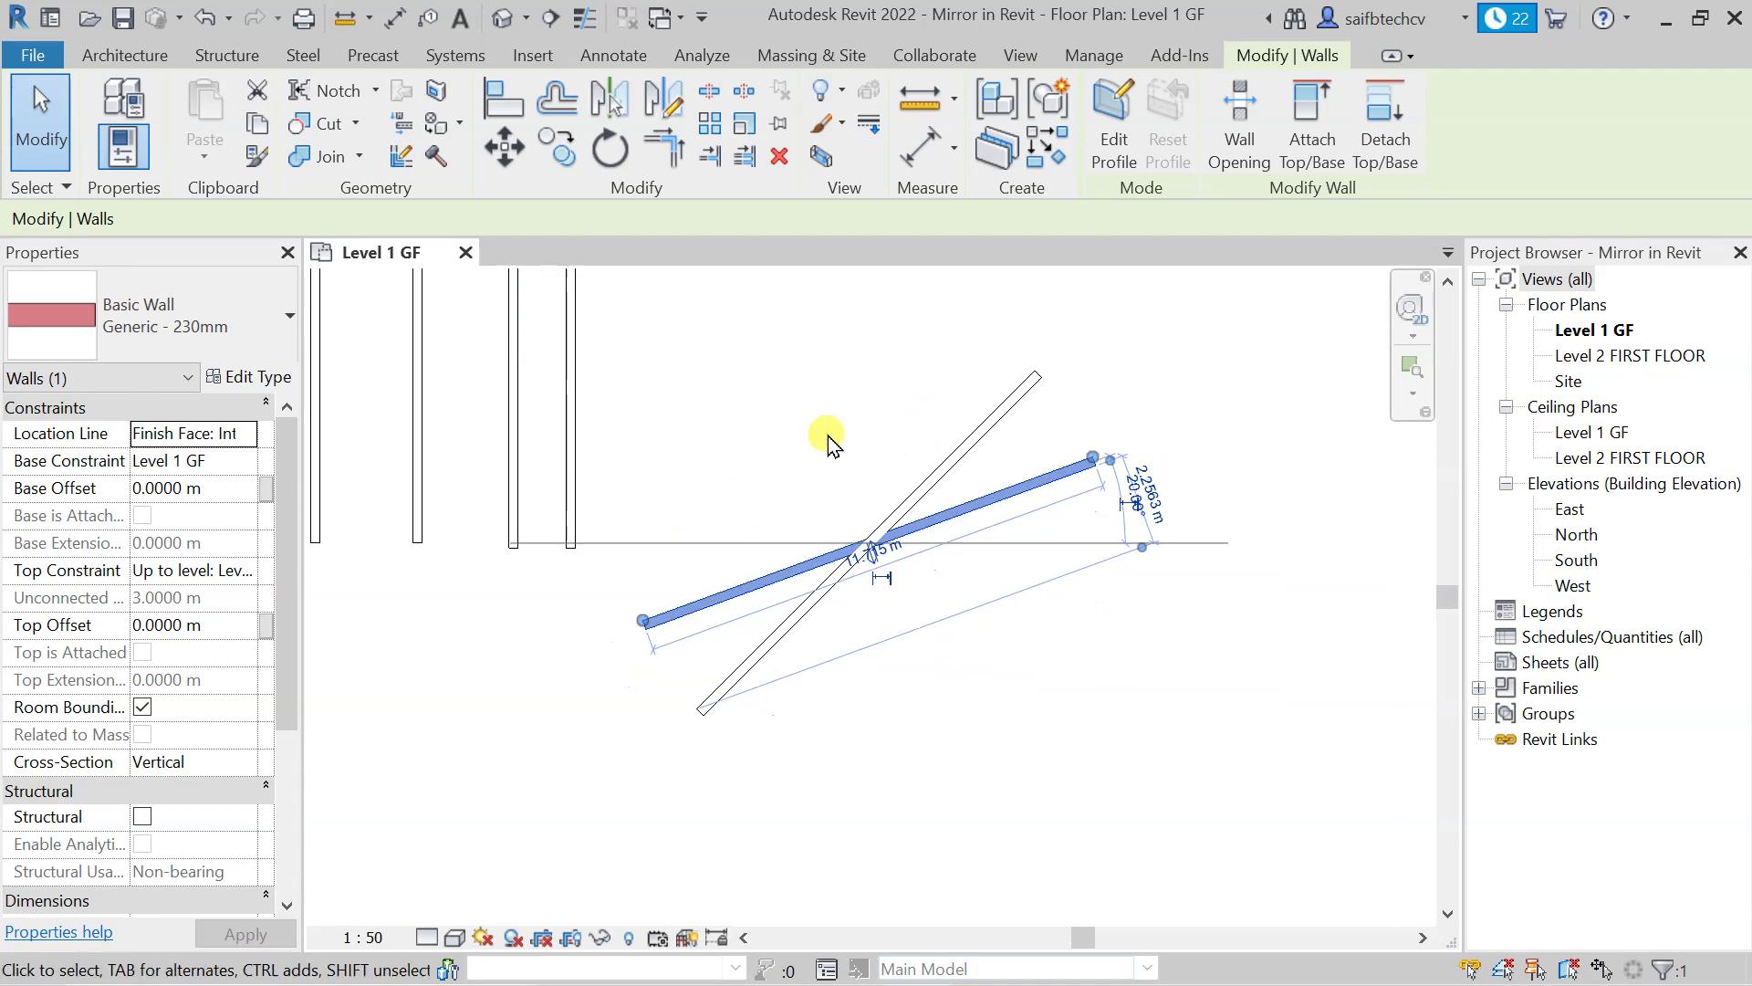
pyautogui.moveTo(990, 374); pyautogui.dragTo(792, 545, button='middle')
# - Draw an L of walls: a vertical leg and a 7.985 m horizontal wall
pyautogui.press('w')
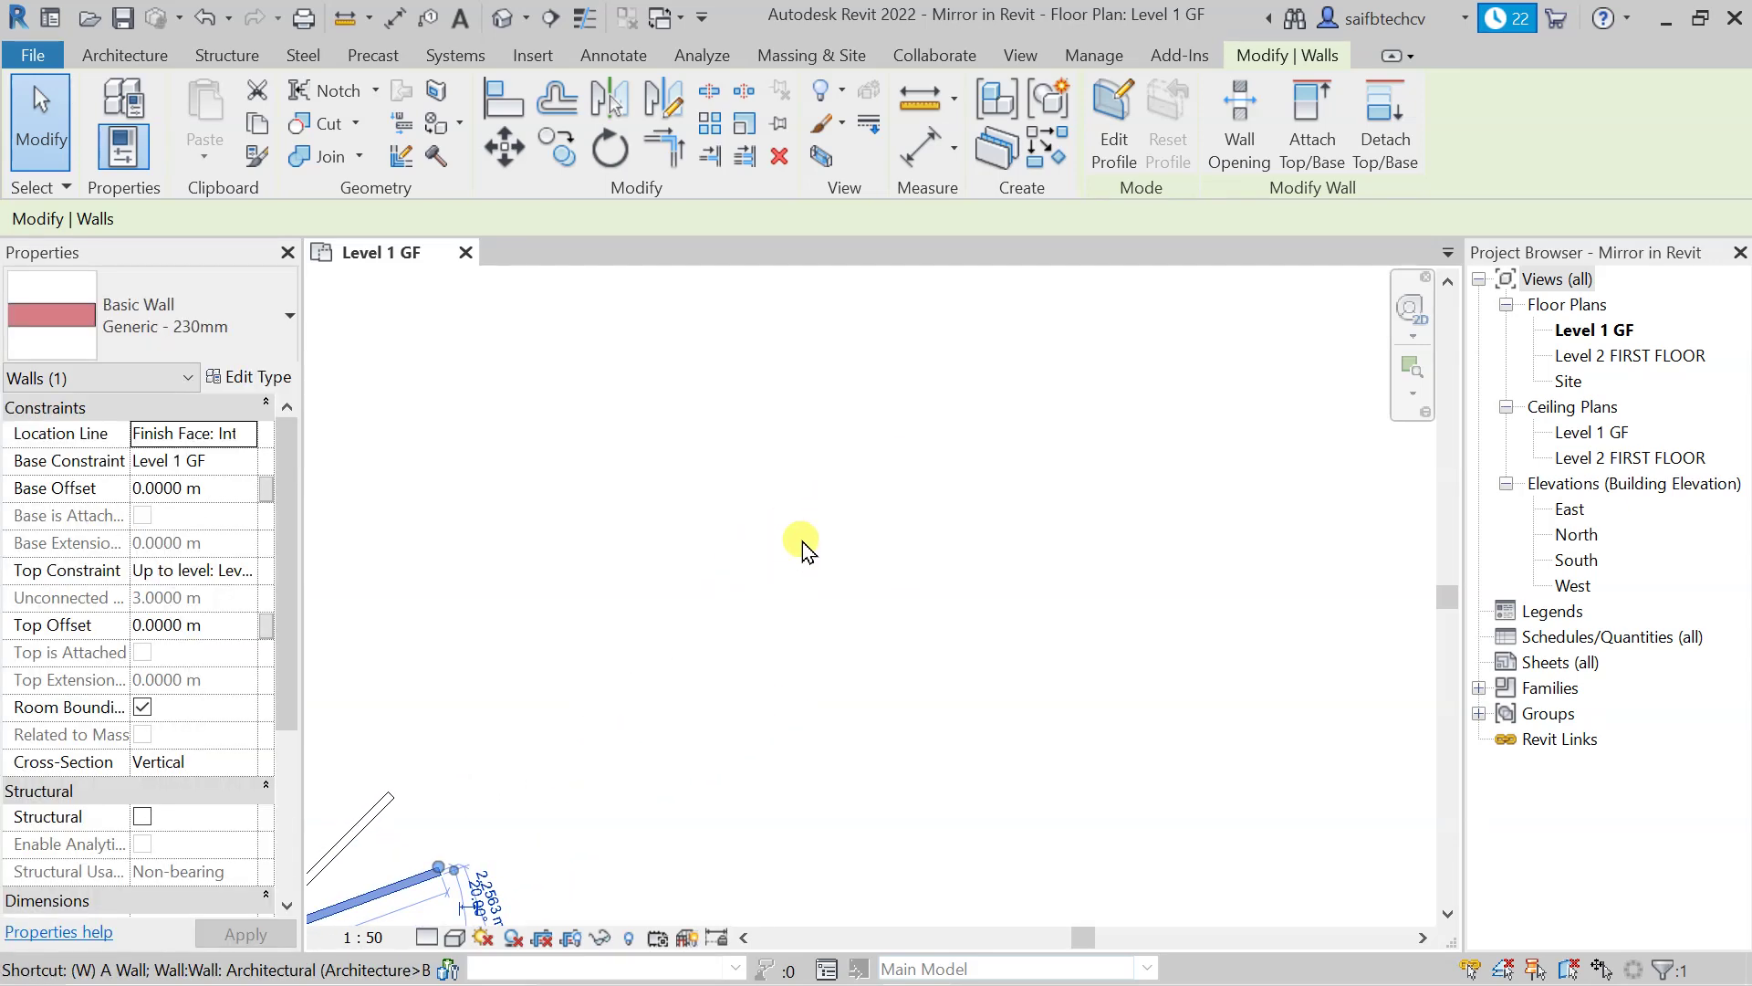
pyautogui.press('a')
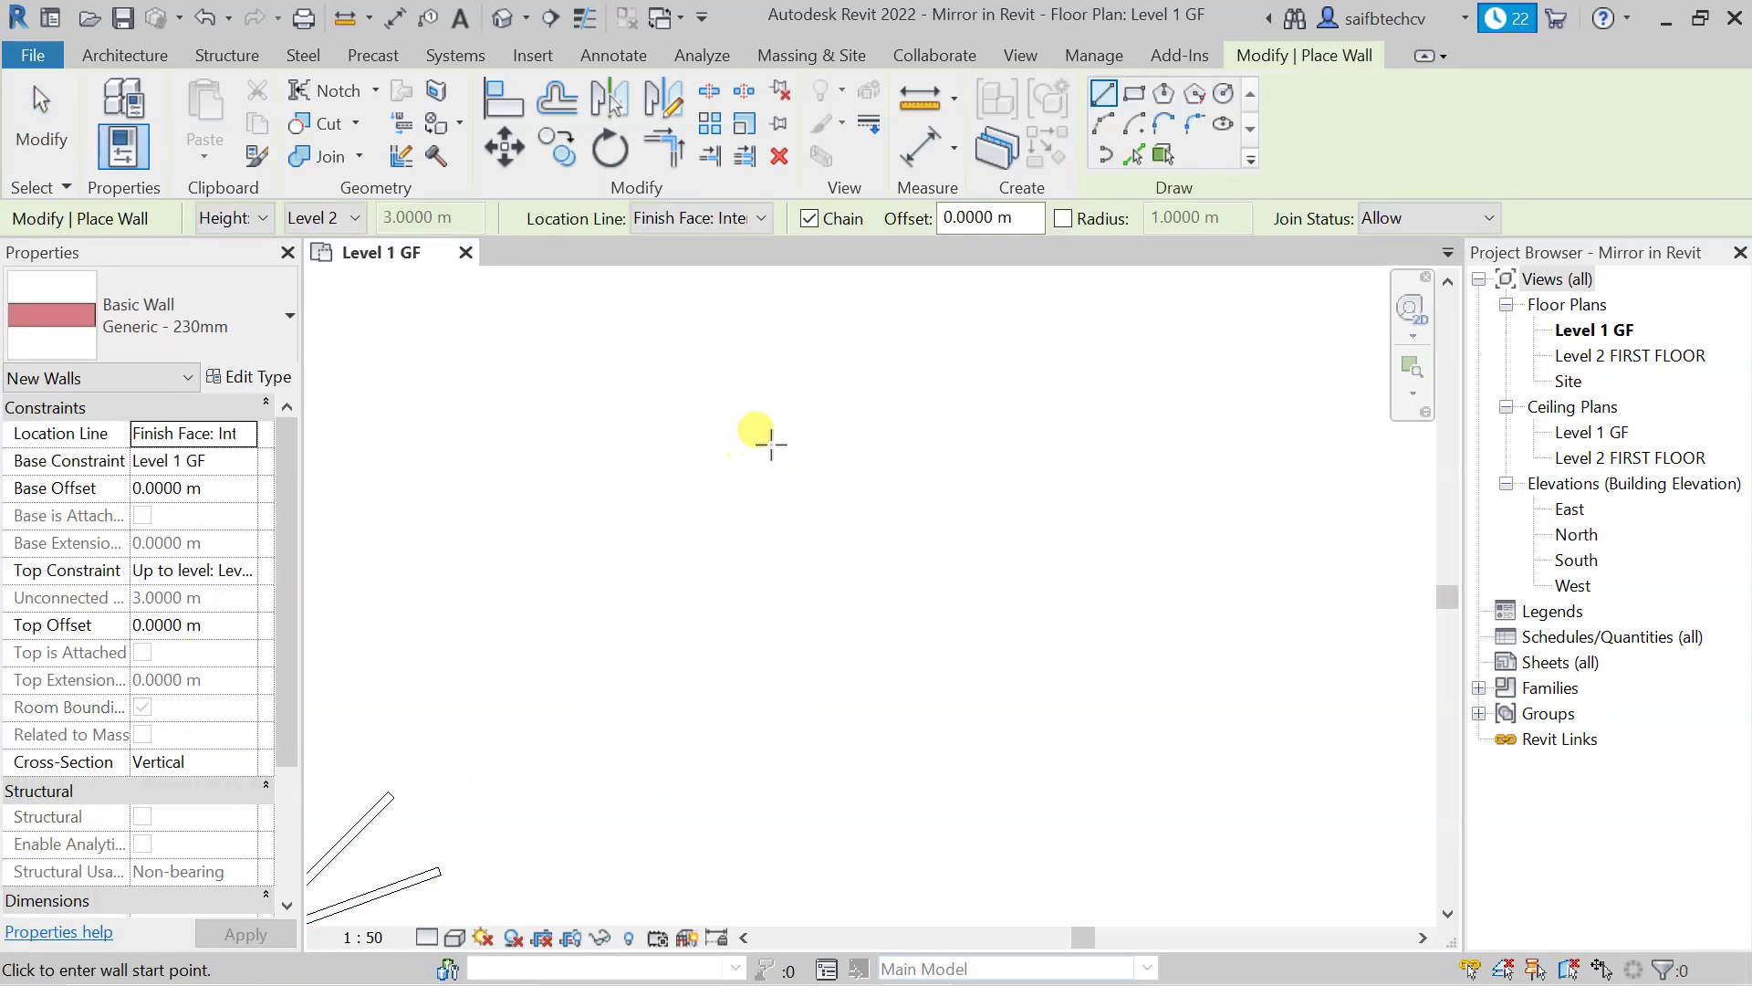
pyautogui.click(773, 445)
pyautogui.click(775, 642)
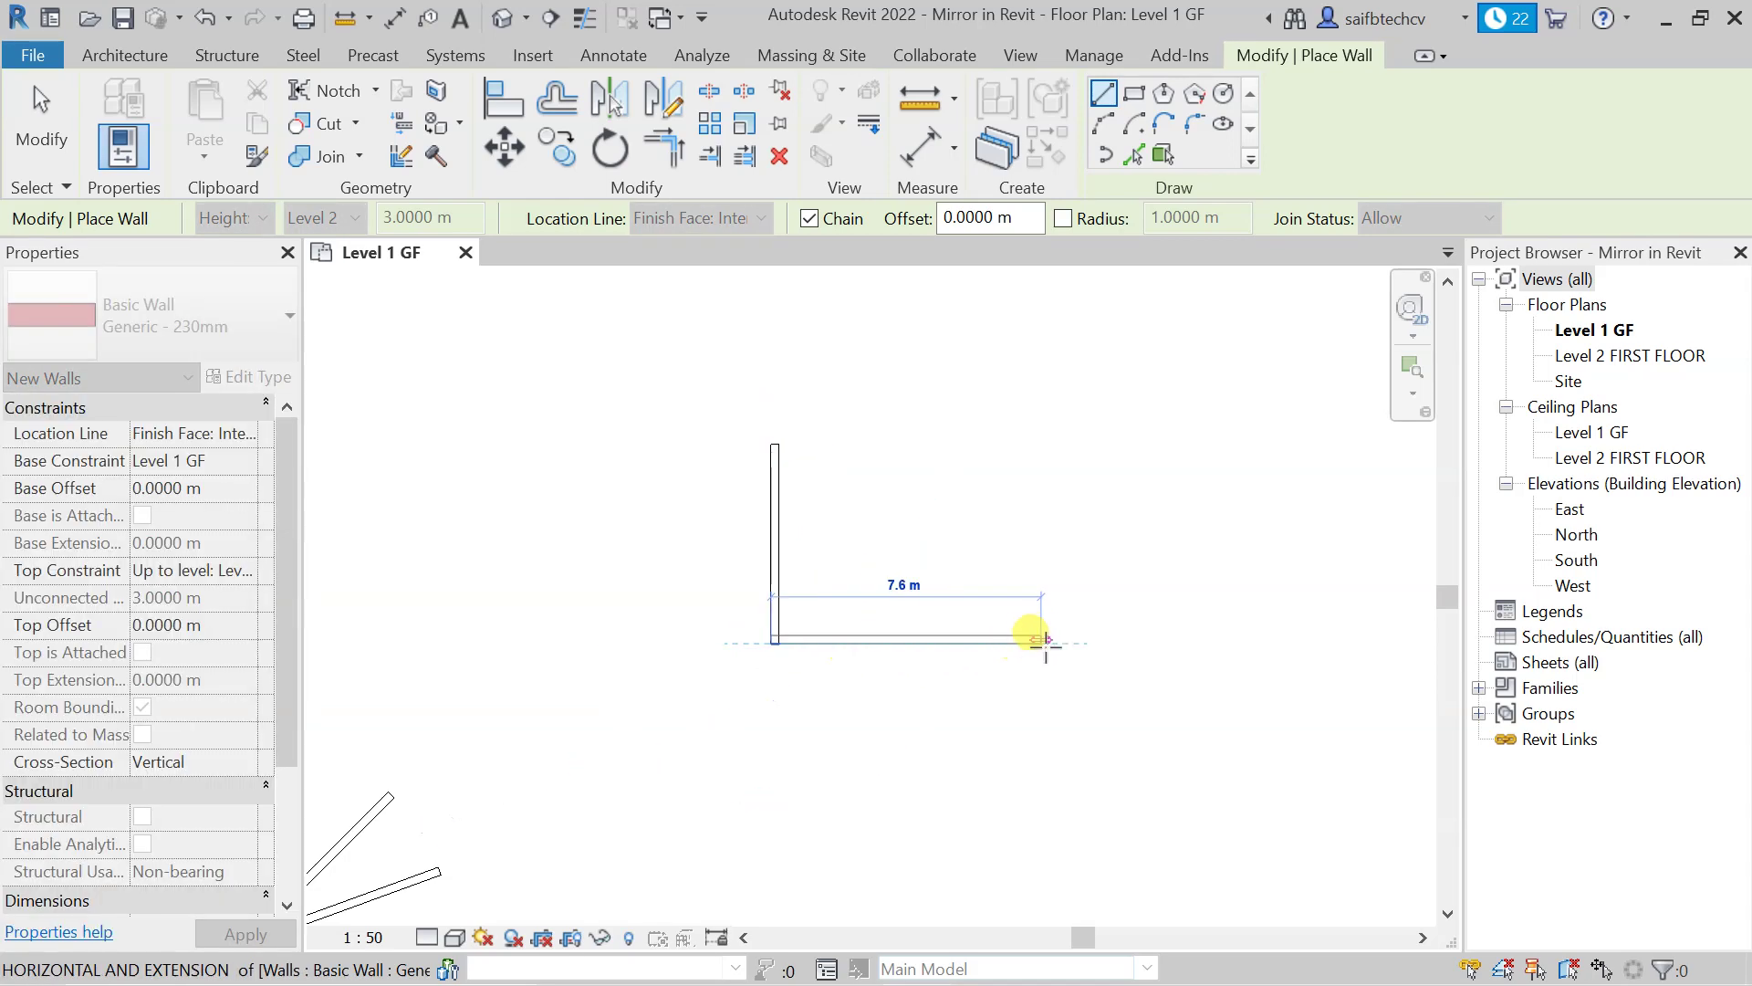
pyautogui.click(1059, 641)
pyautogui.press('Escape')
pyautogui.scroll(2, 966, 578)
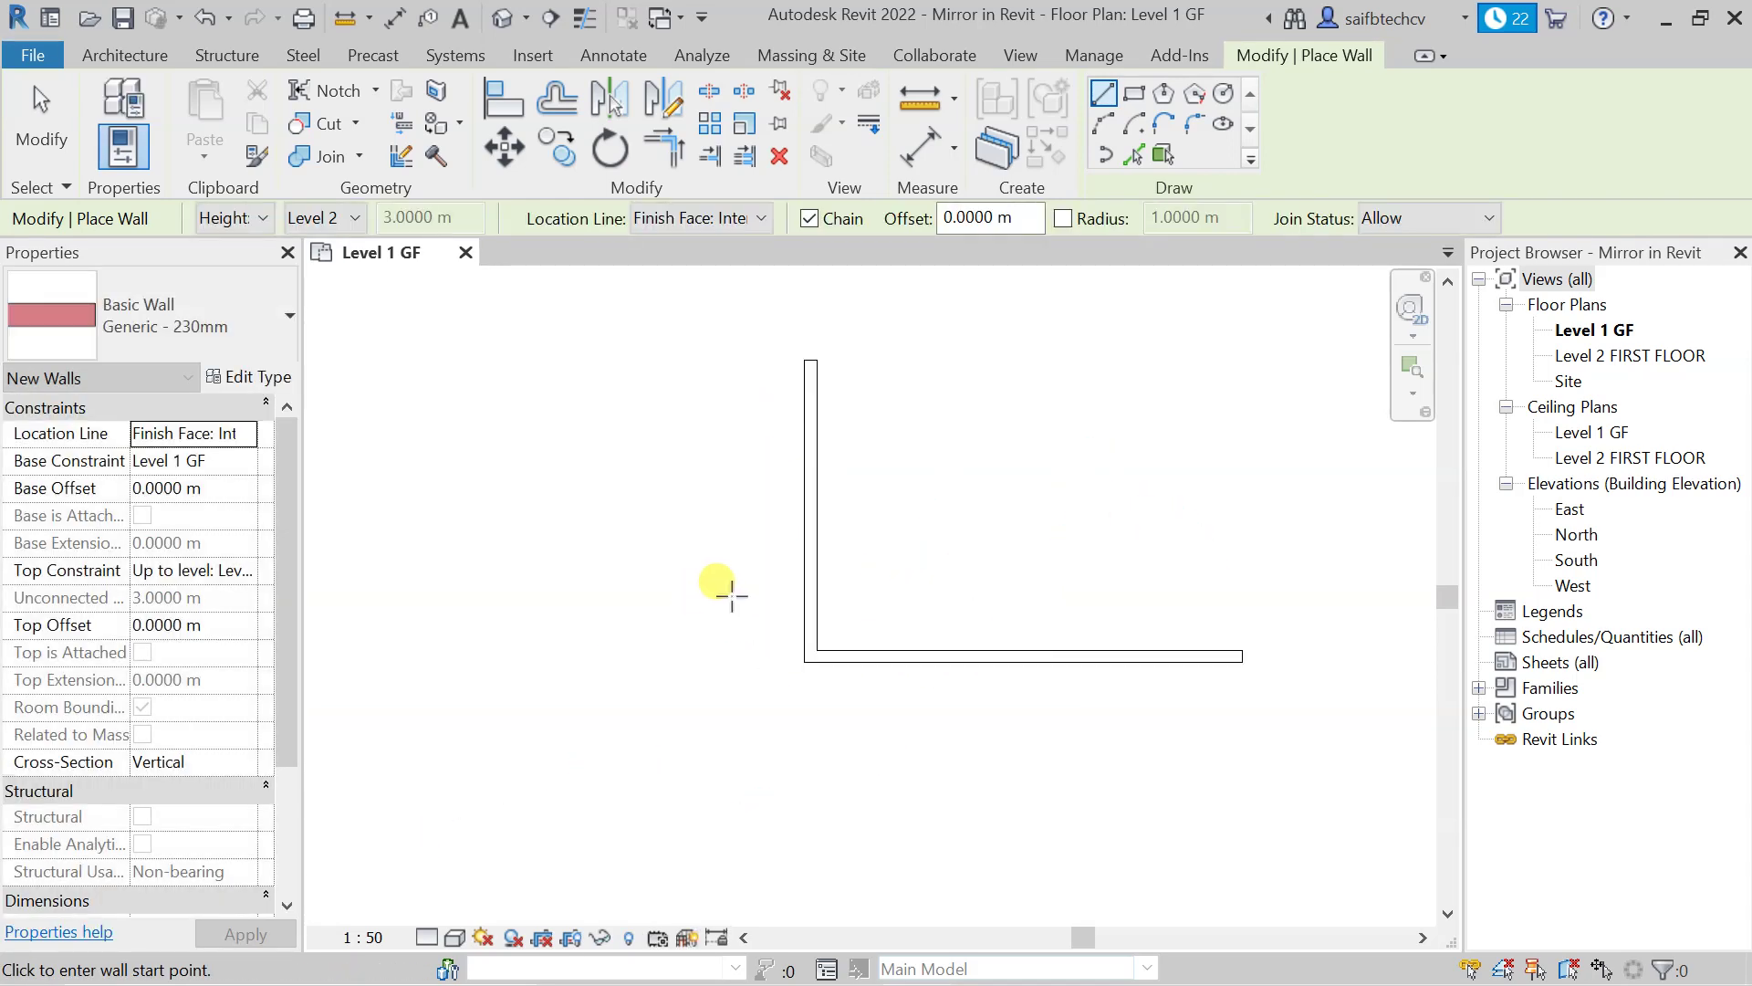
pyautogui.press('Escape')
# - Select the L's horizontal wall and start rotating it
pyautogui.click(873, 655)
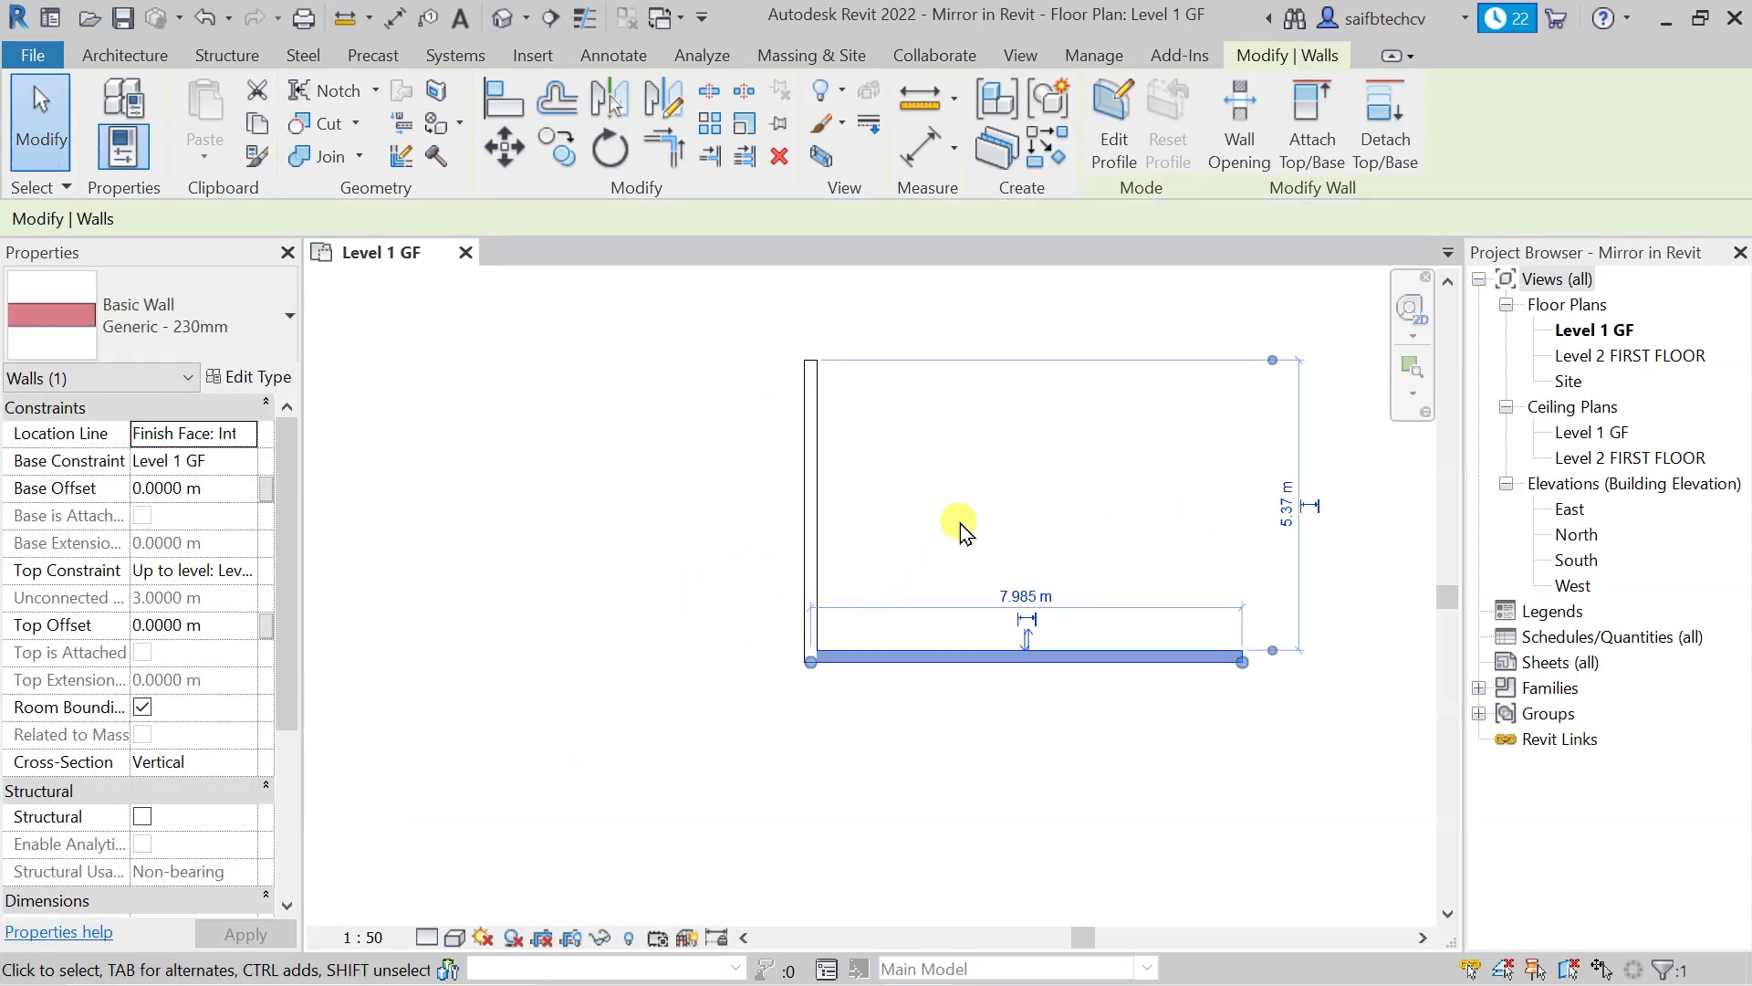
pyautogui.press('r')
pyautogui.press('o')
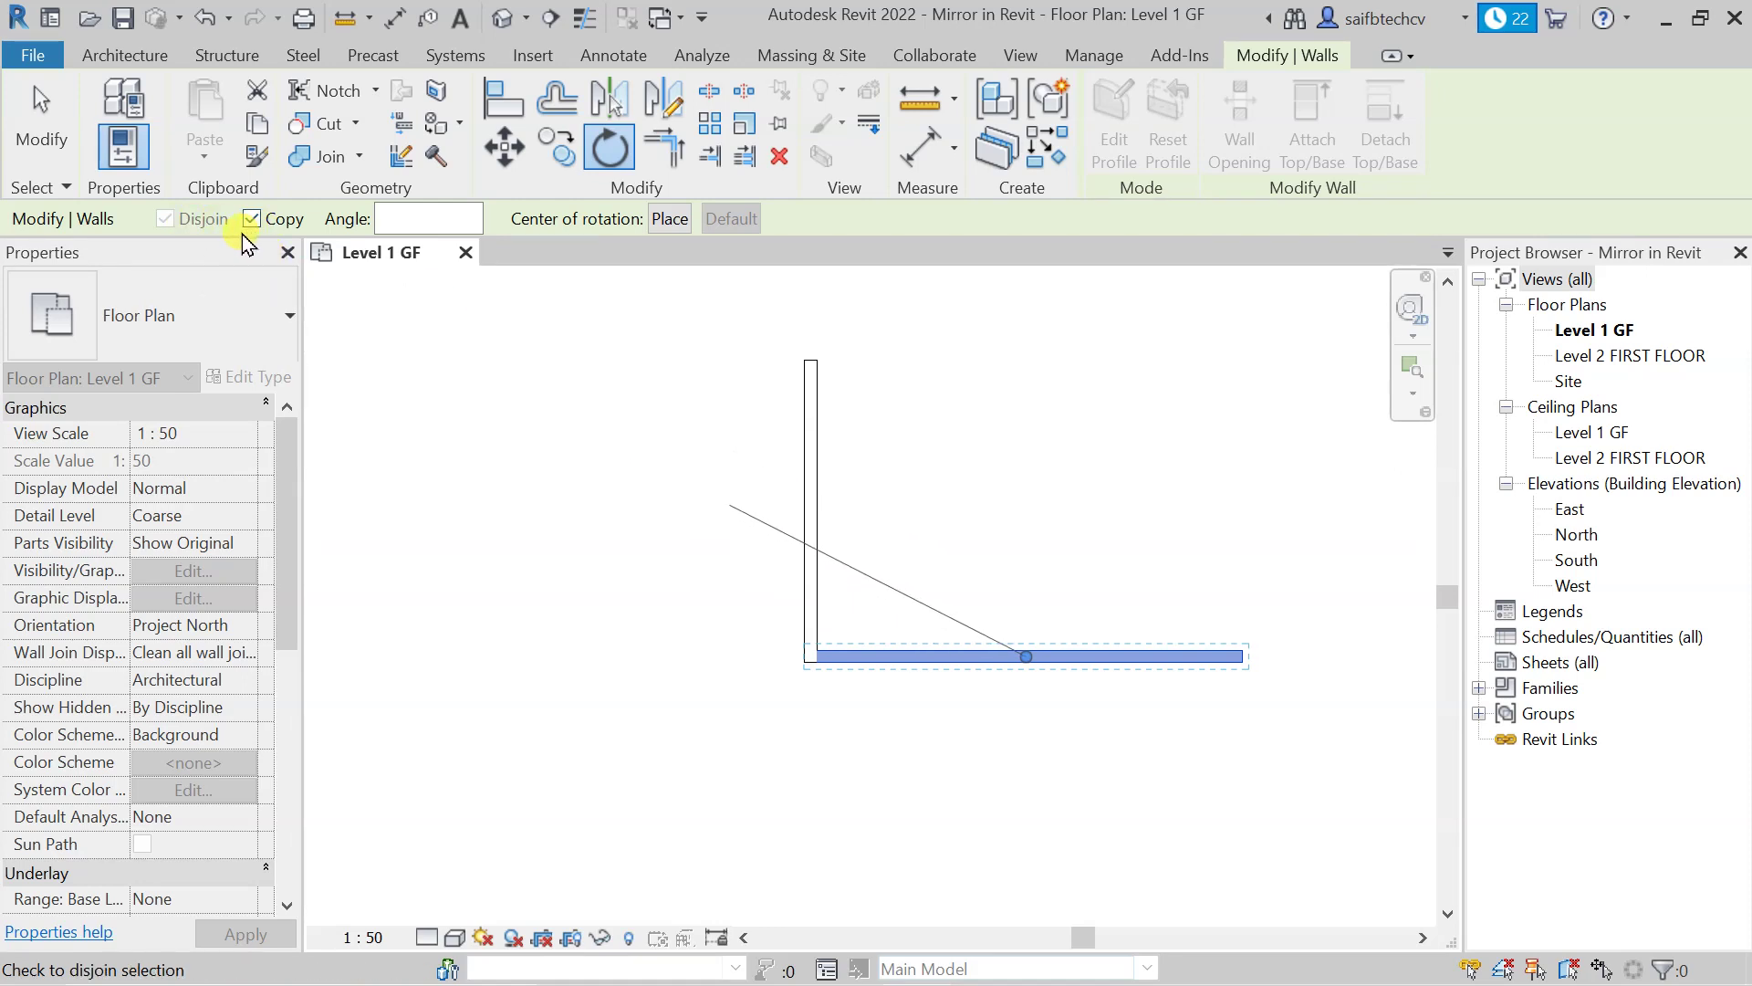
pyautogui.click(1028, 587)
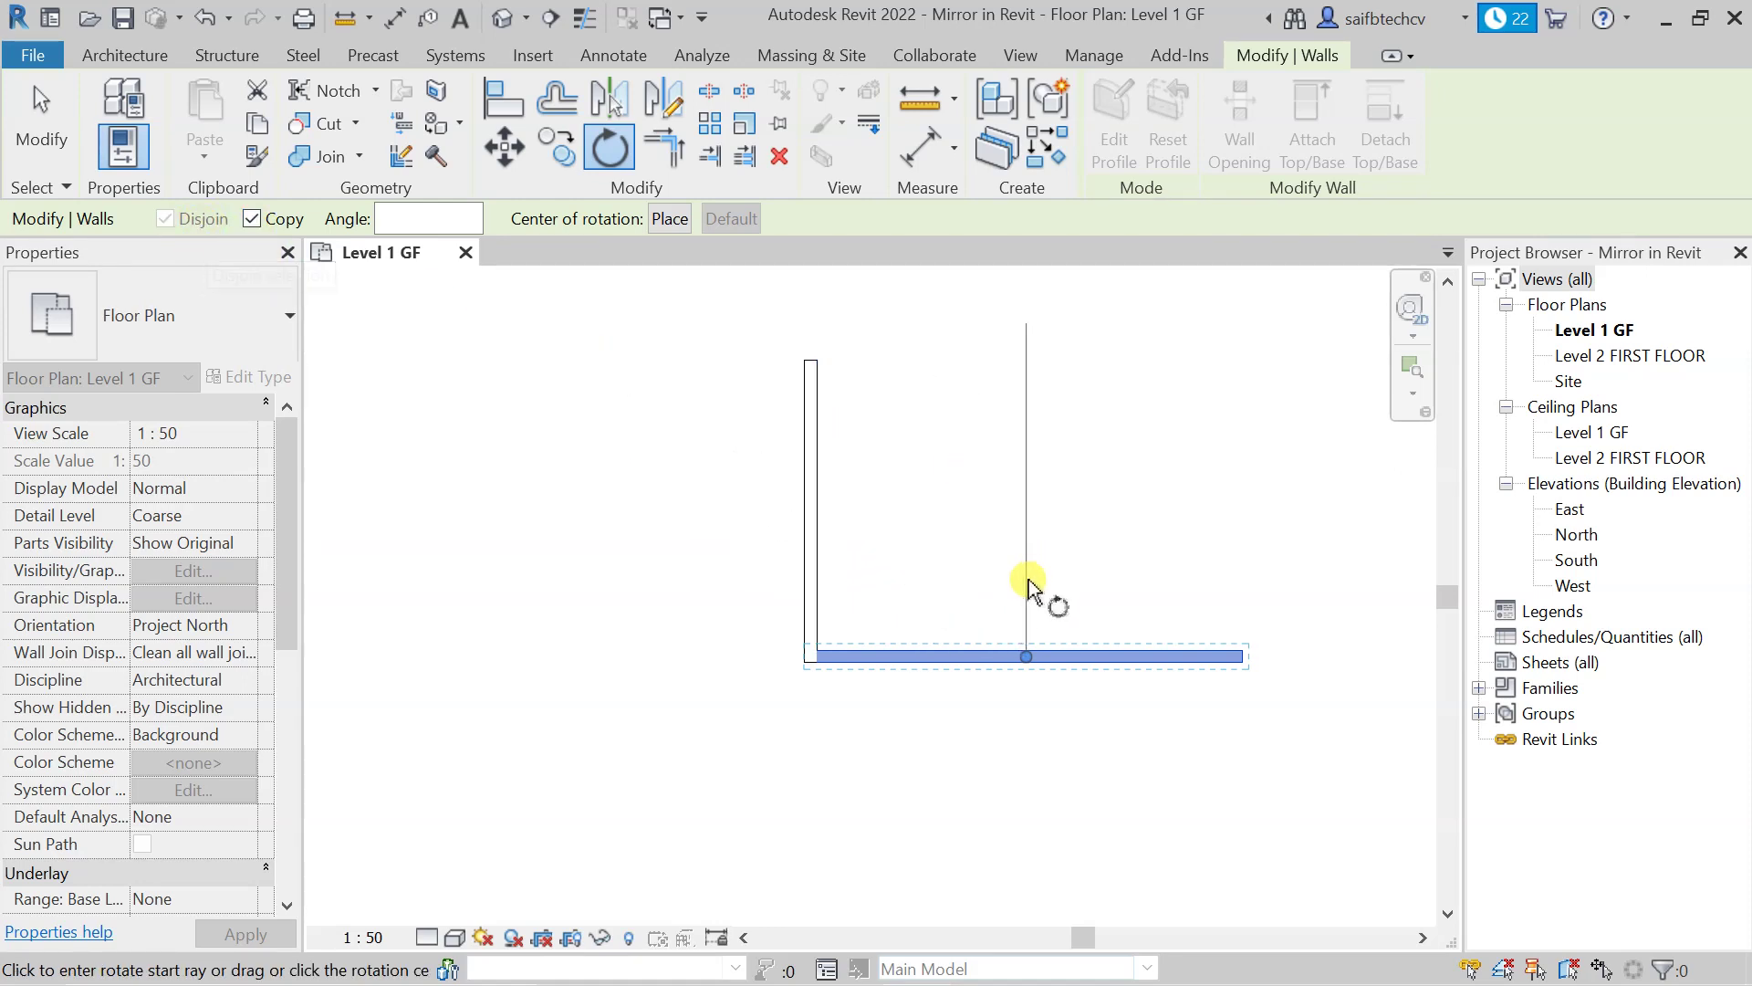
pyautogui.click(1027, 582)
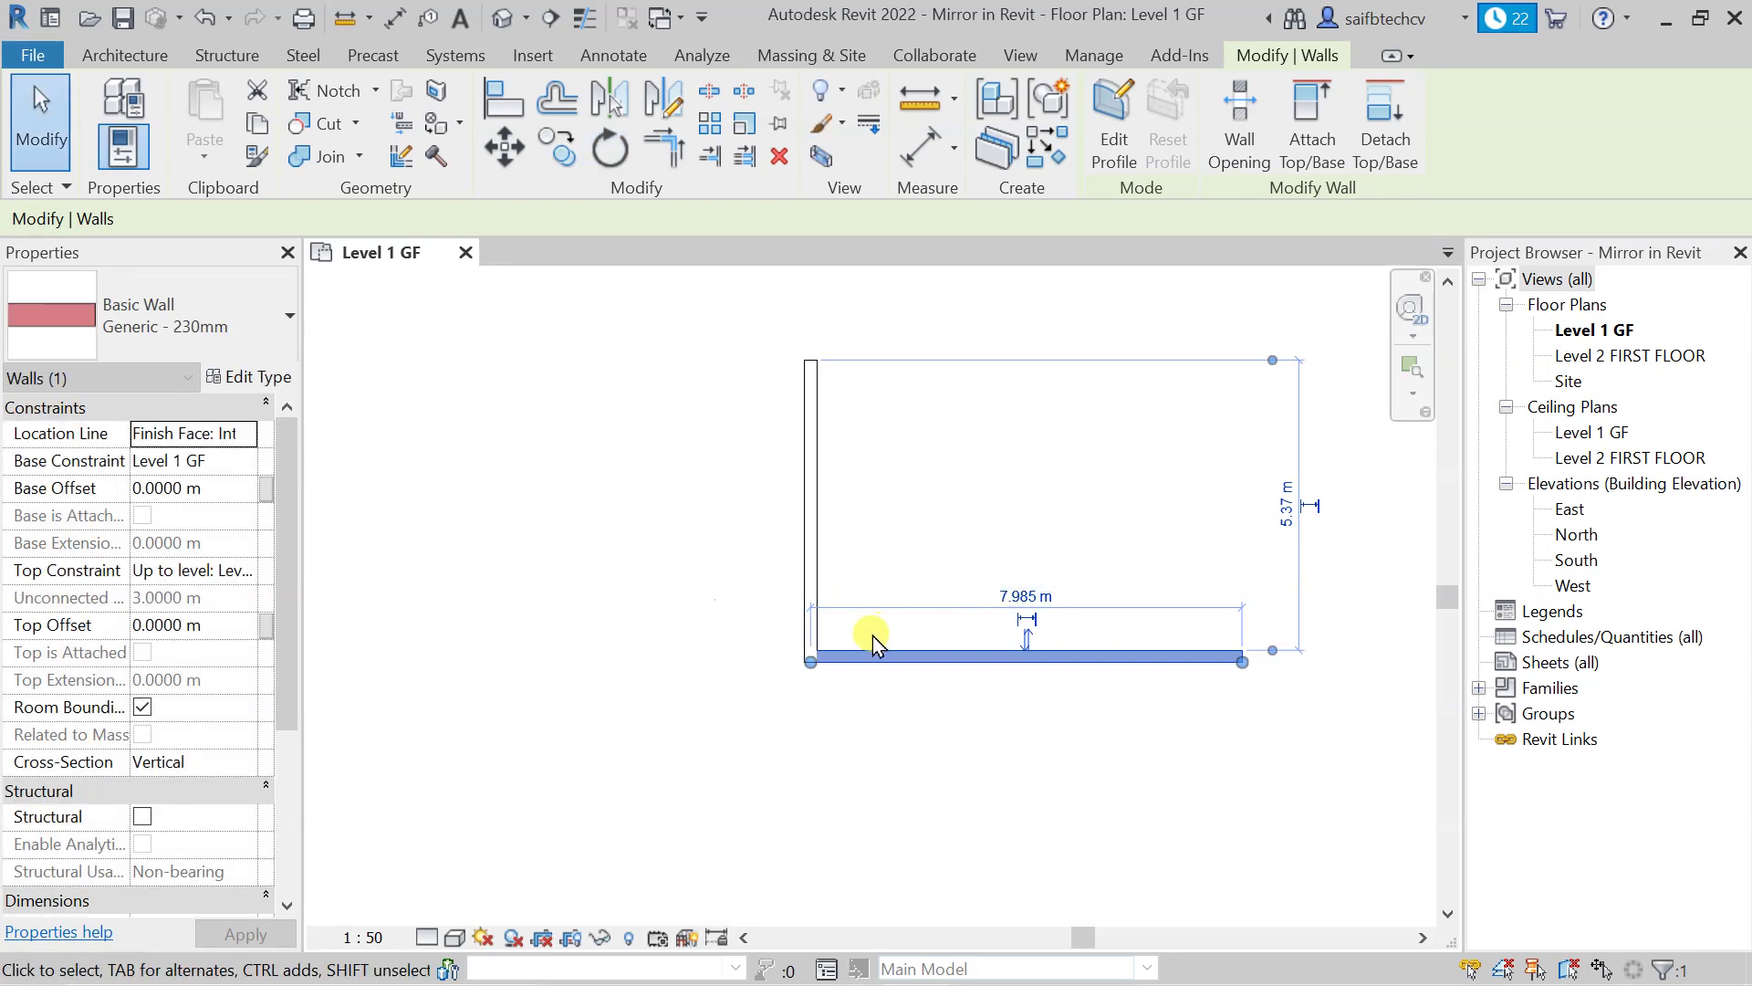
pyautogui.press('Escape')
pyautogui.click(809, 642)
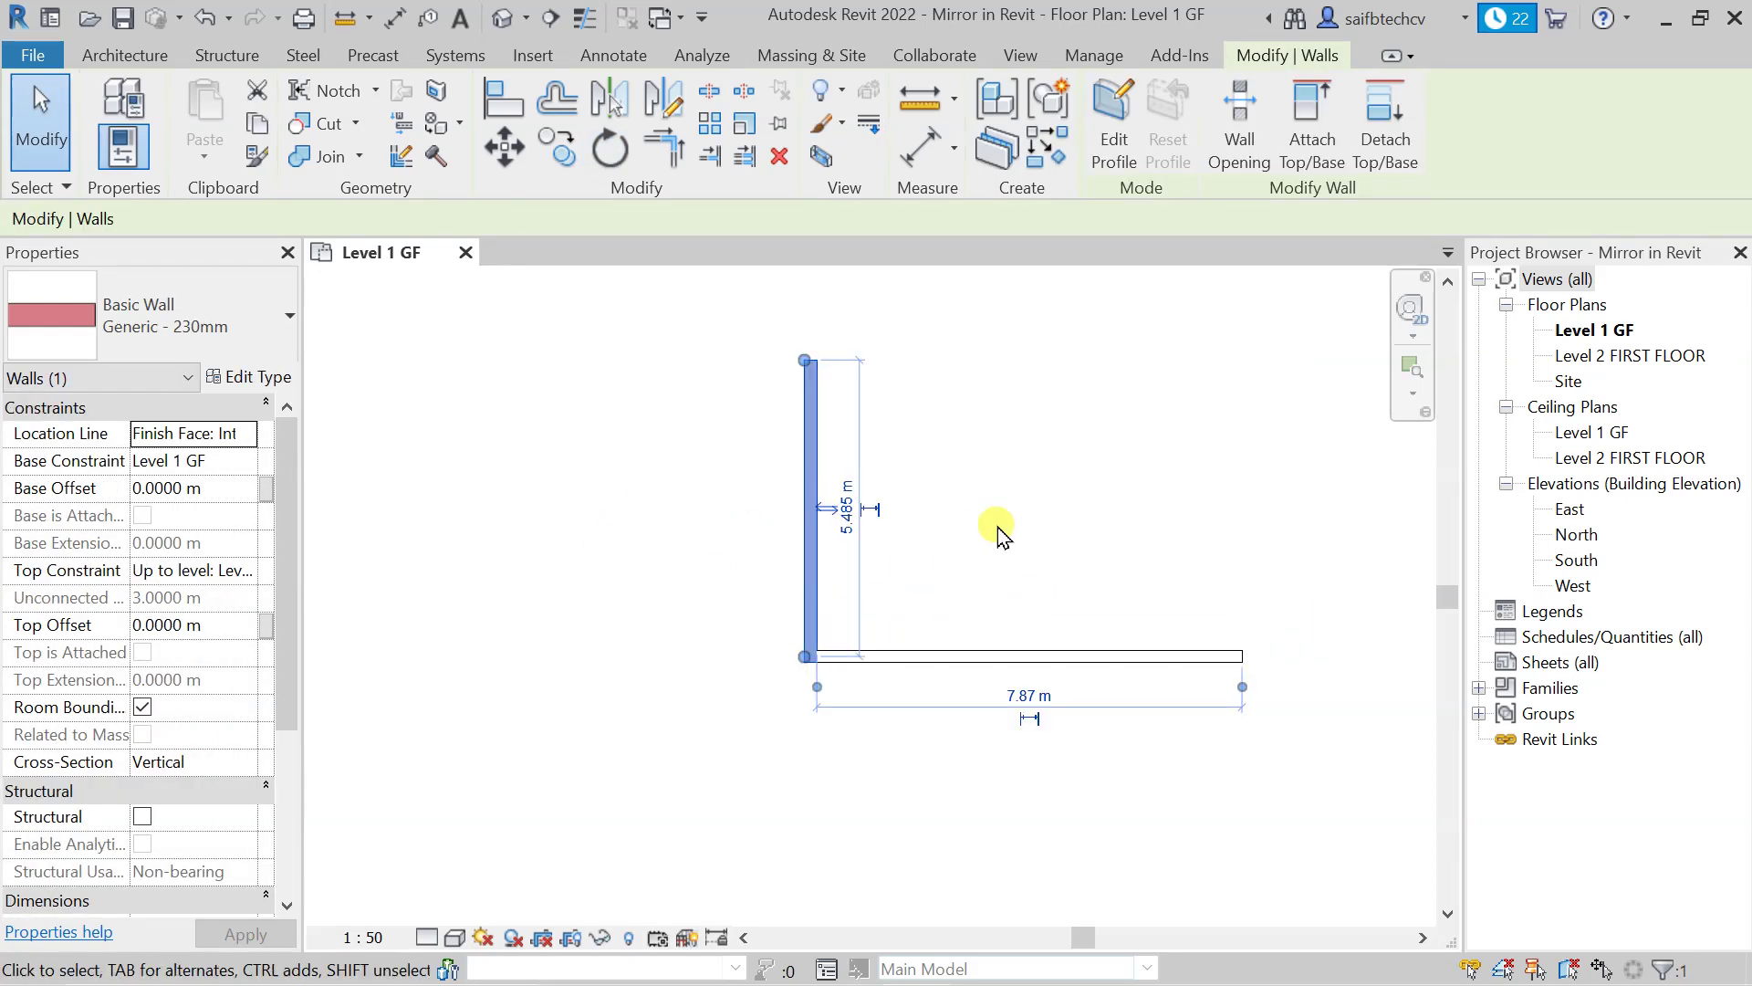
pyautogui.press('r')
pyautogui.press('o')
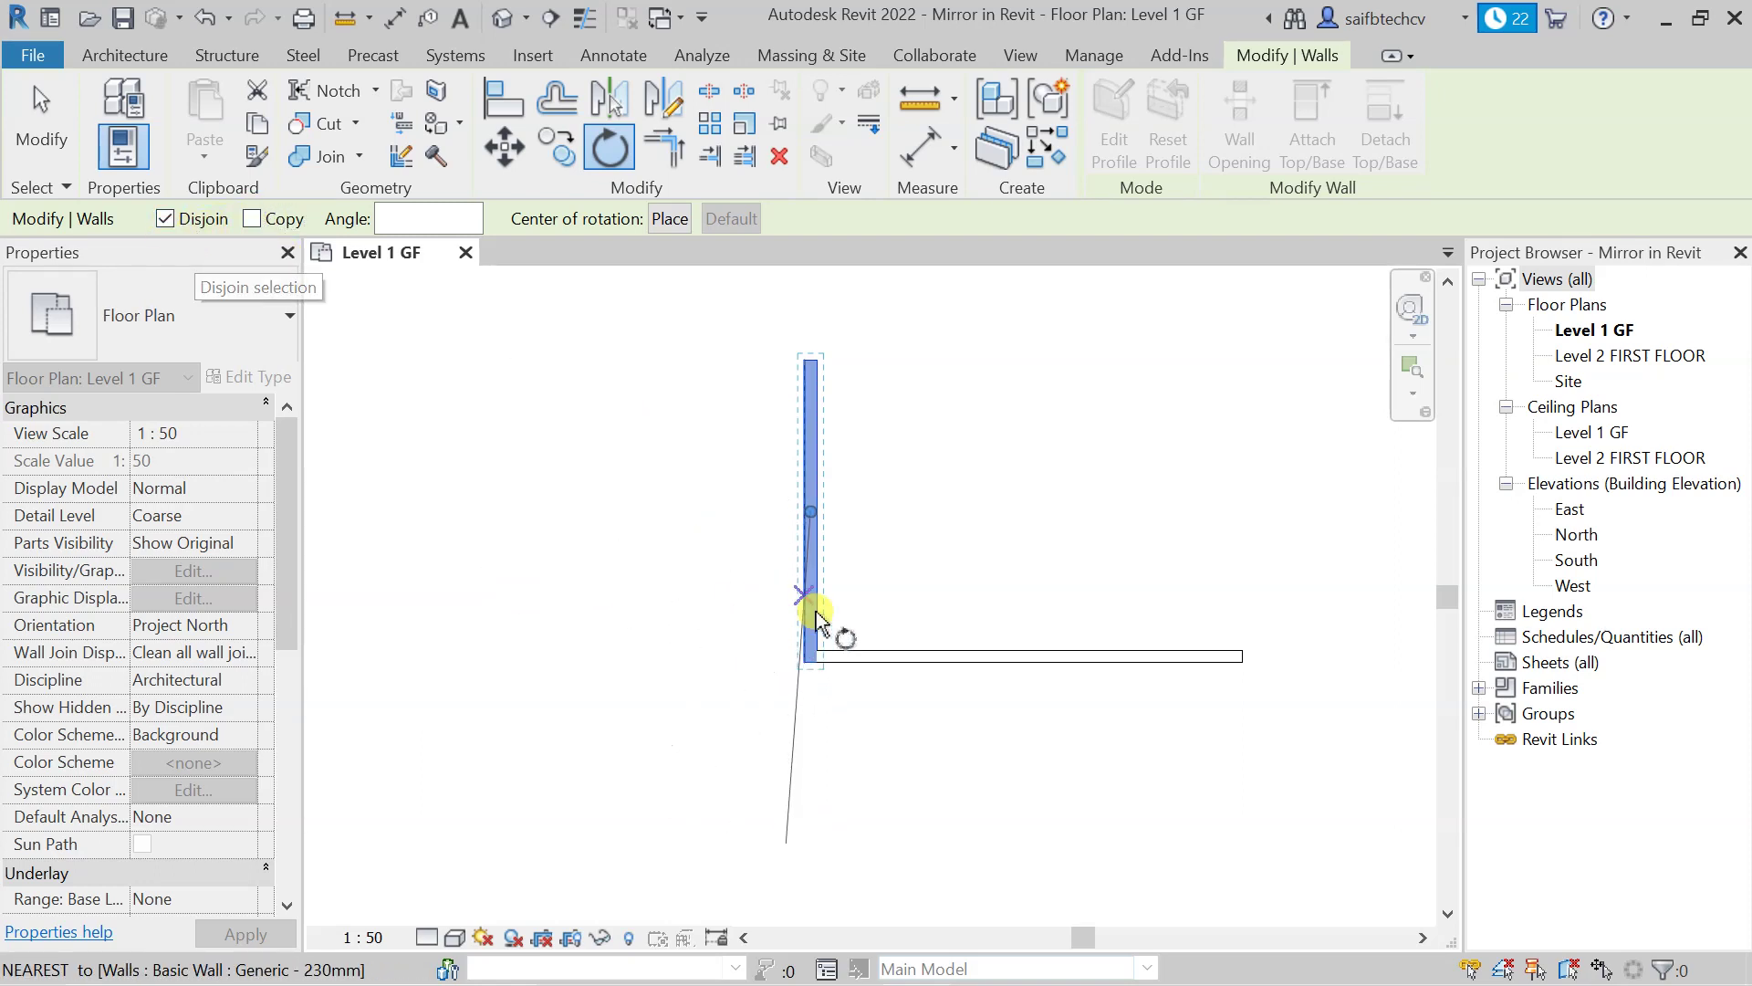
pyautogui.click(808, 671)
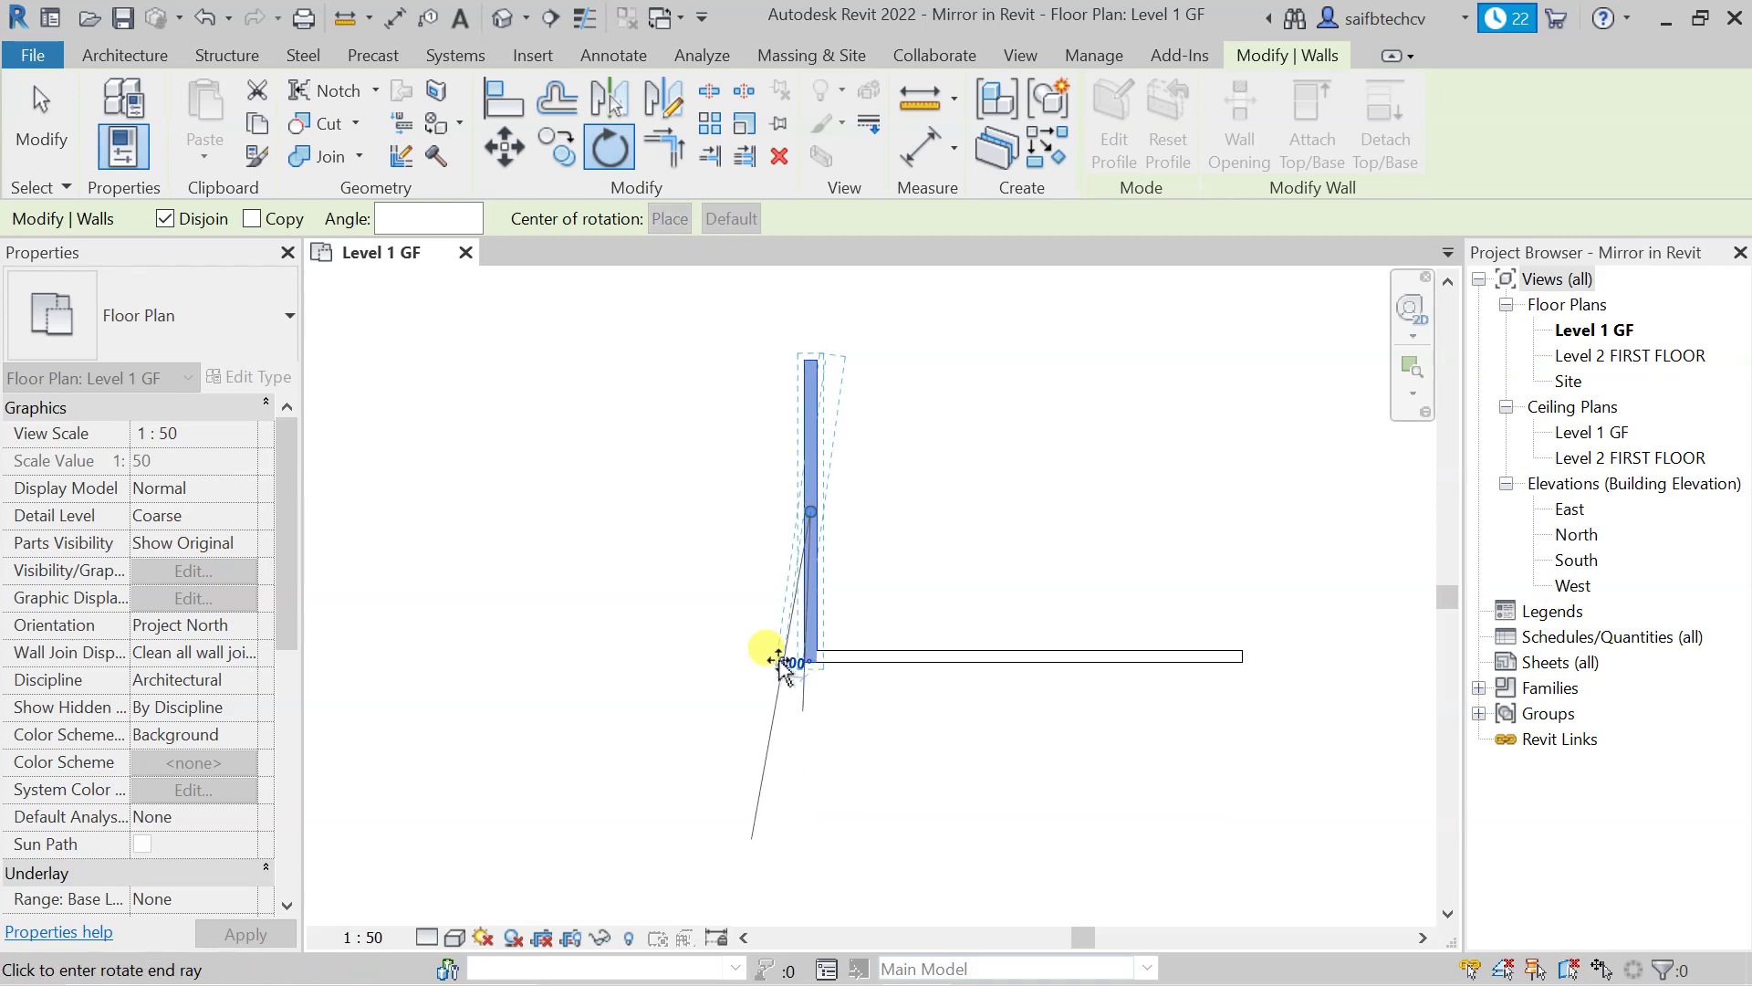
pyautogui.click(686, 643)
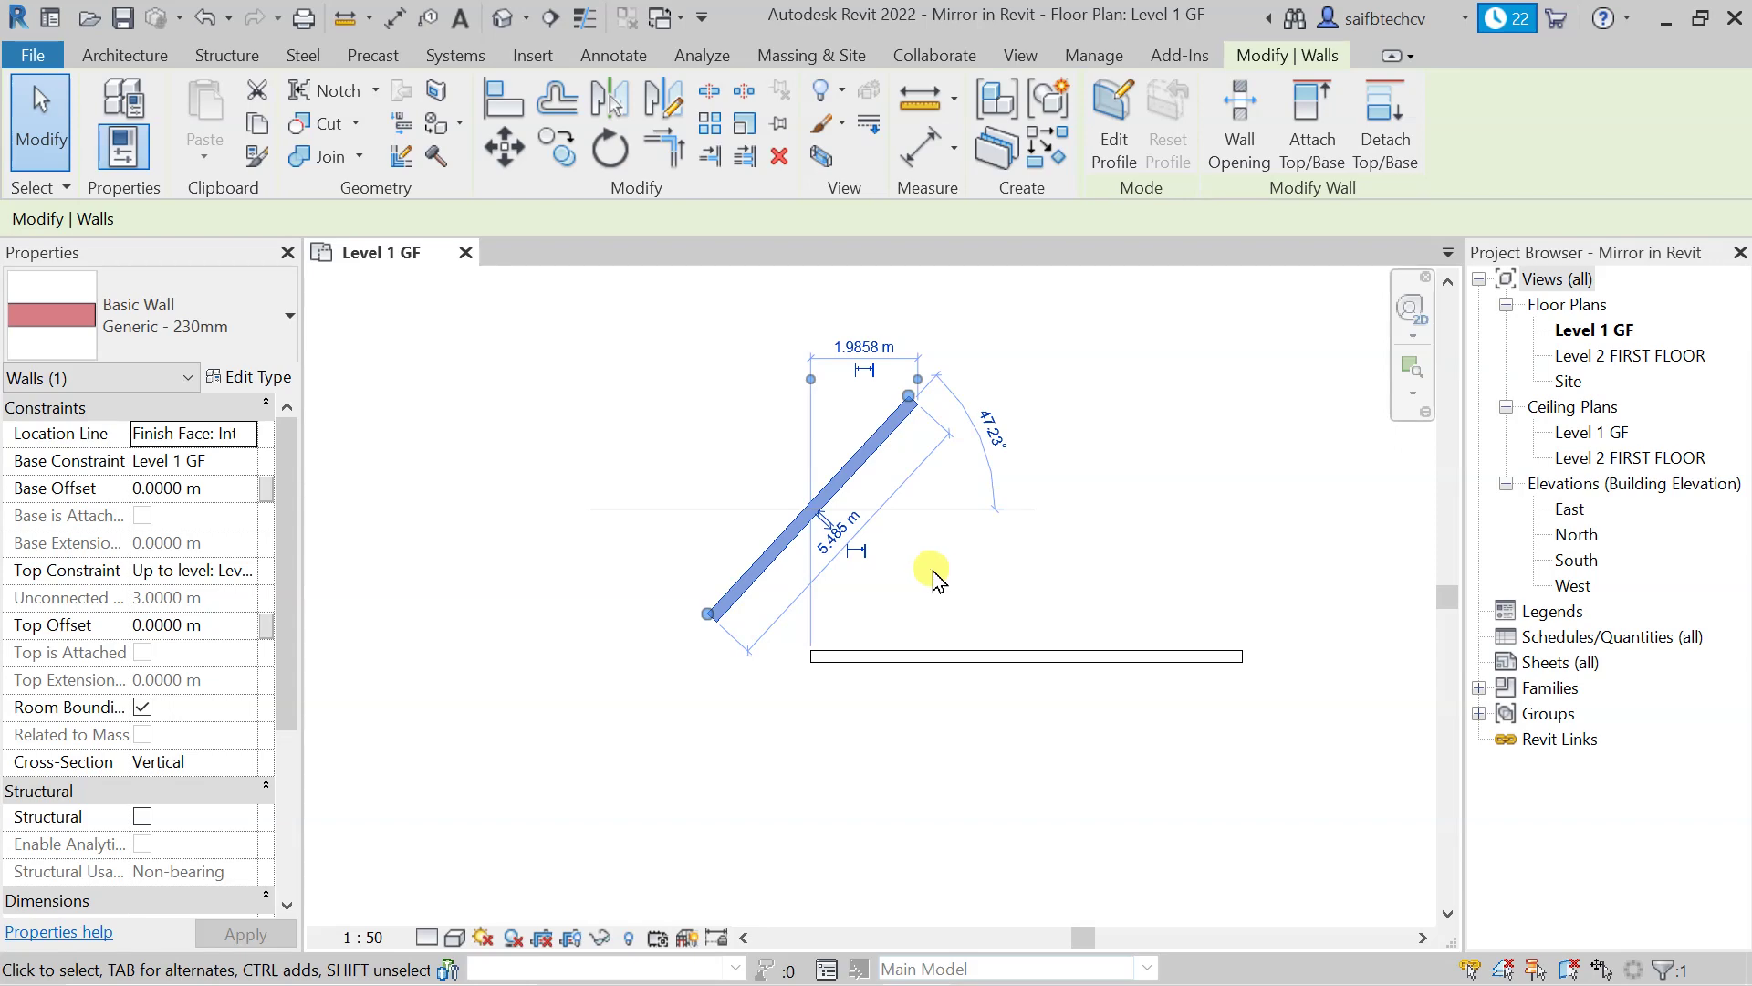
pyautogui.hotkey('ctrl', 'z')
pyautogui.click(811, 593)
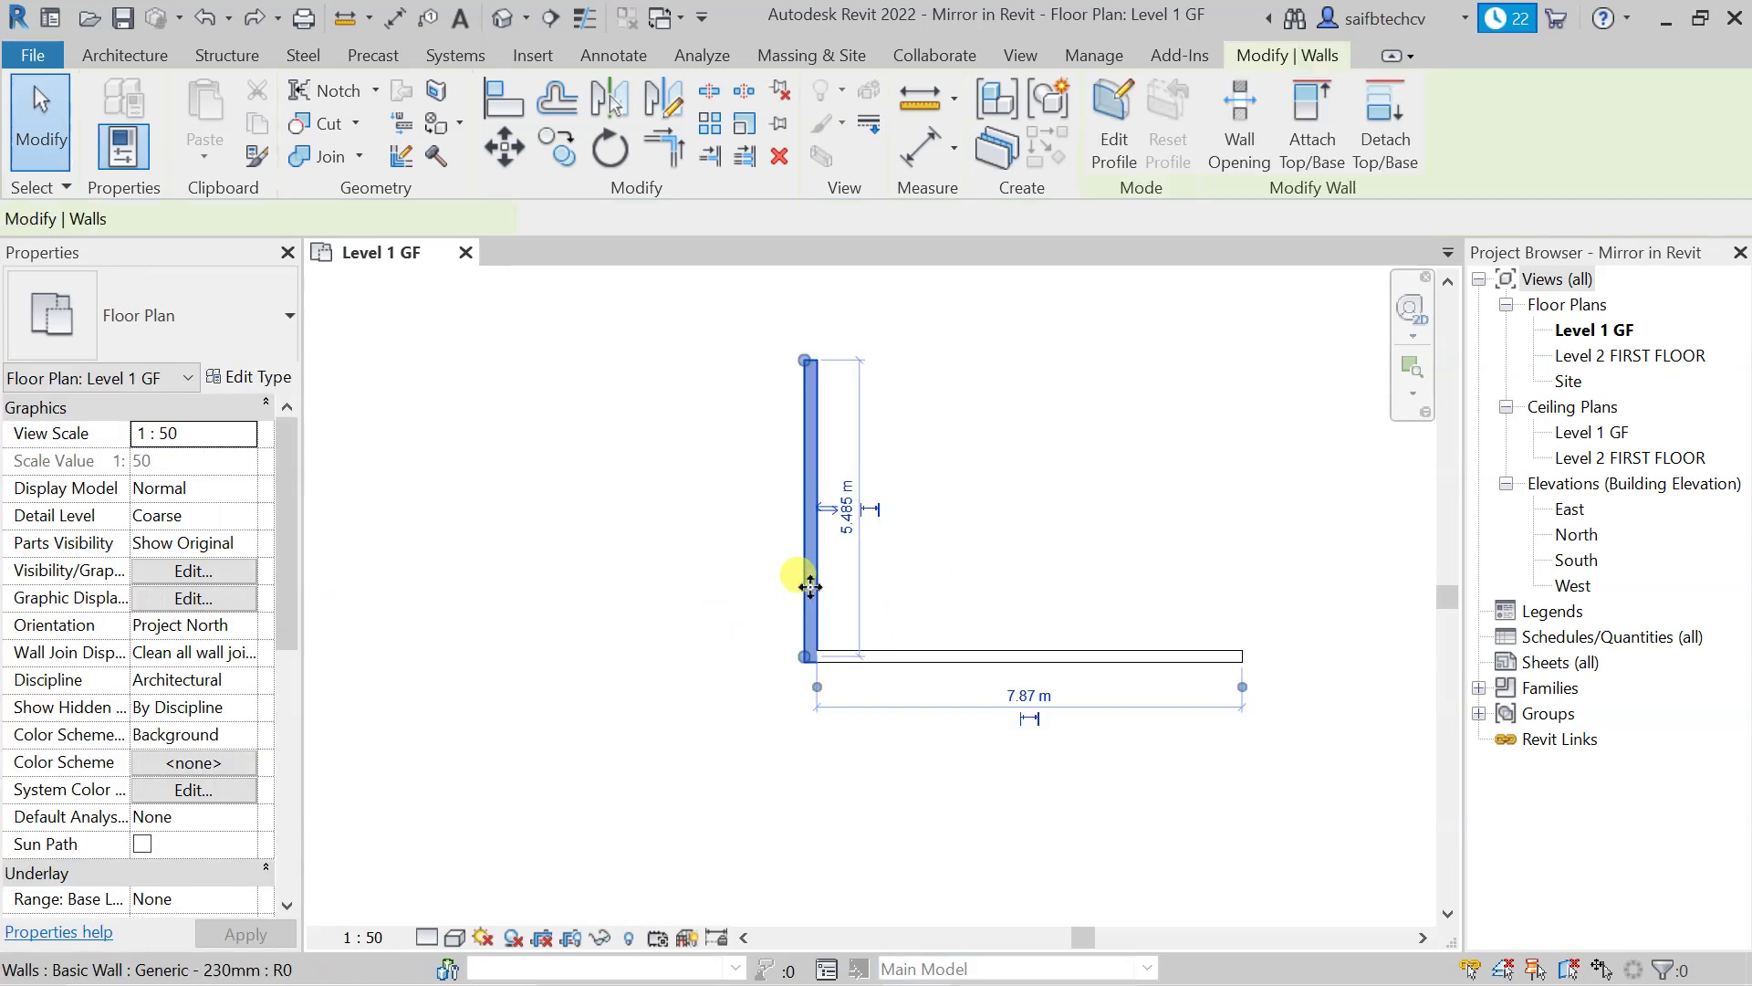
# - Rotate the L-wall's vertical leg to 47.35° about its lower end, with Disjoin unticked to keep it joined
pyautogui.press('r')
pyautogui.press('o')
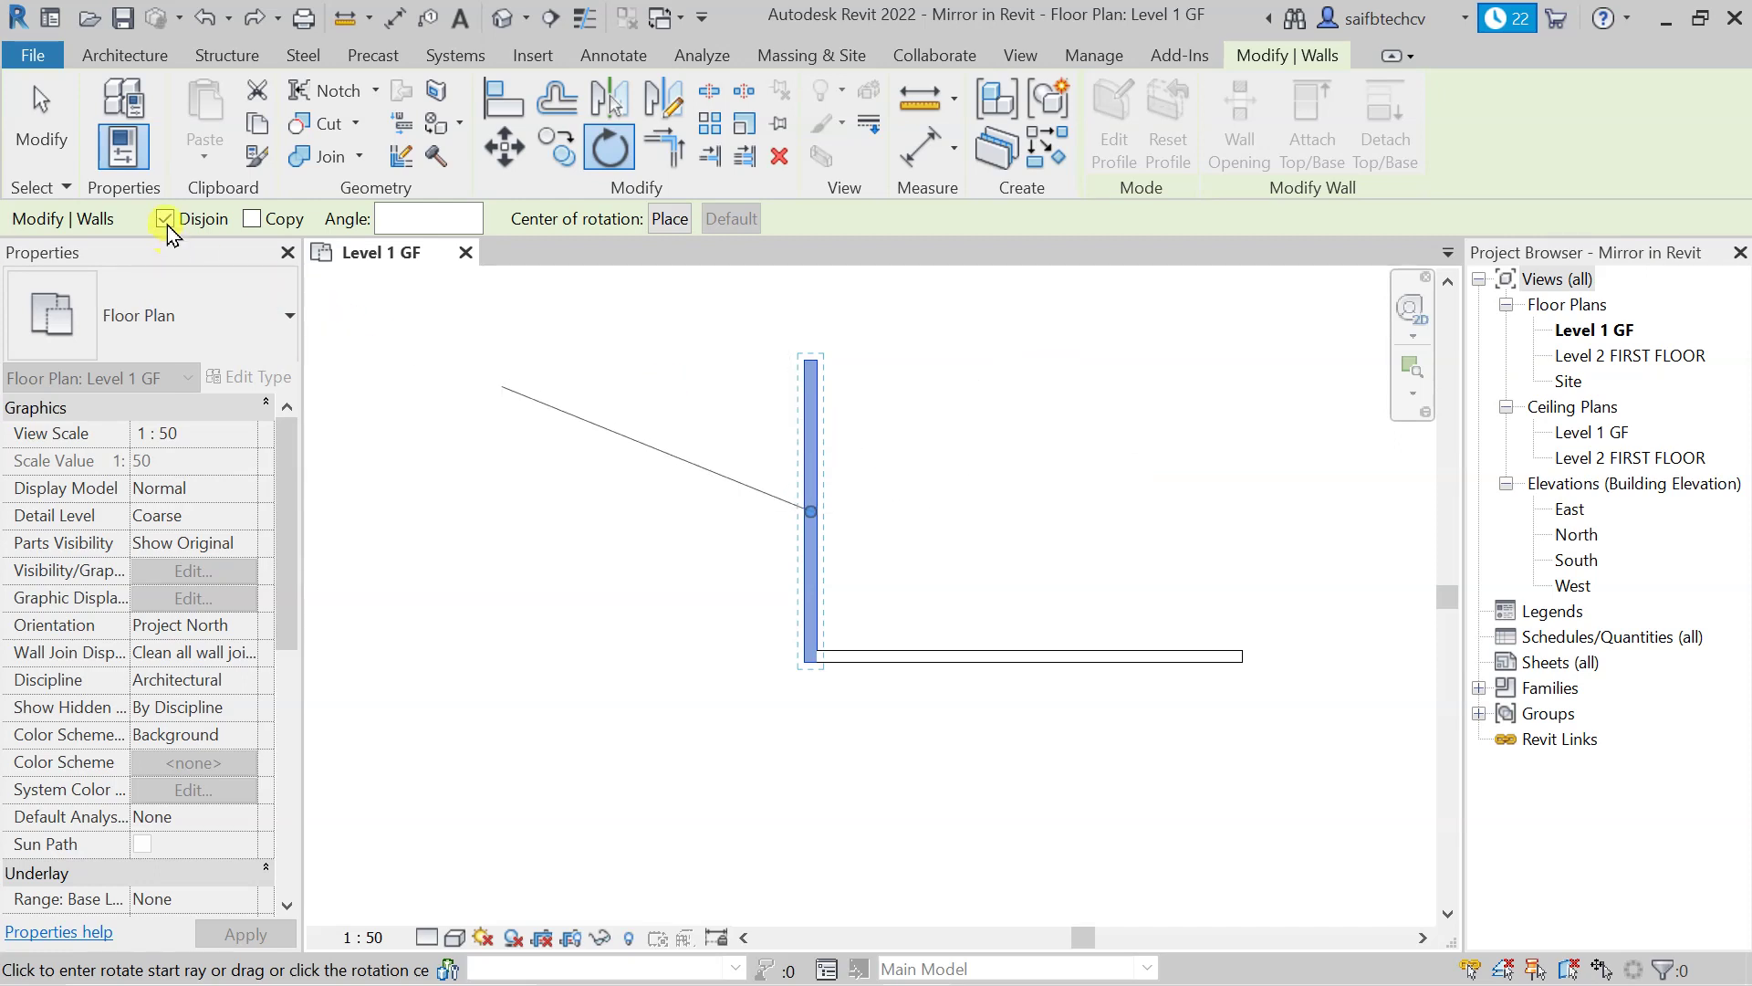
pyautogui.click(165, 219)
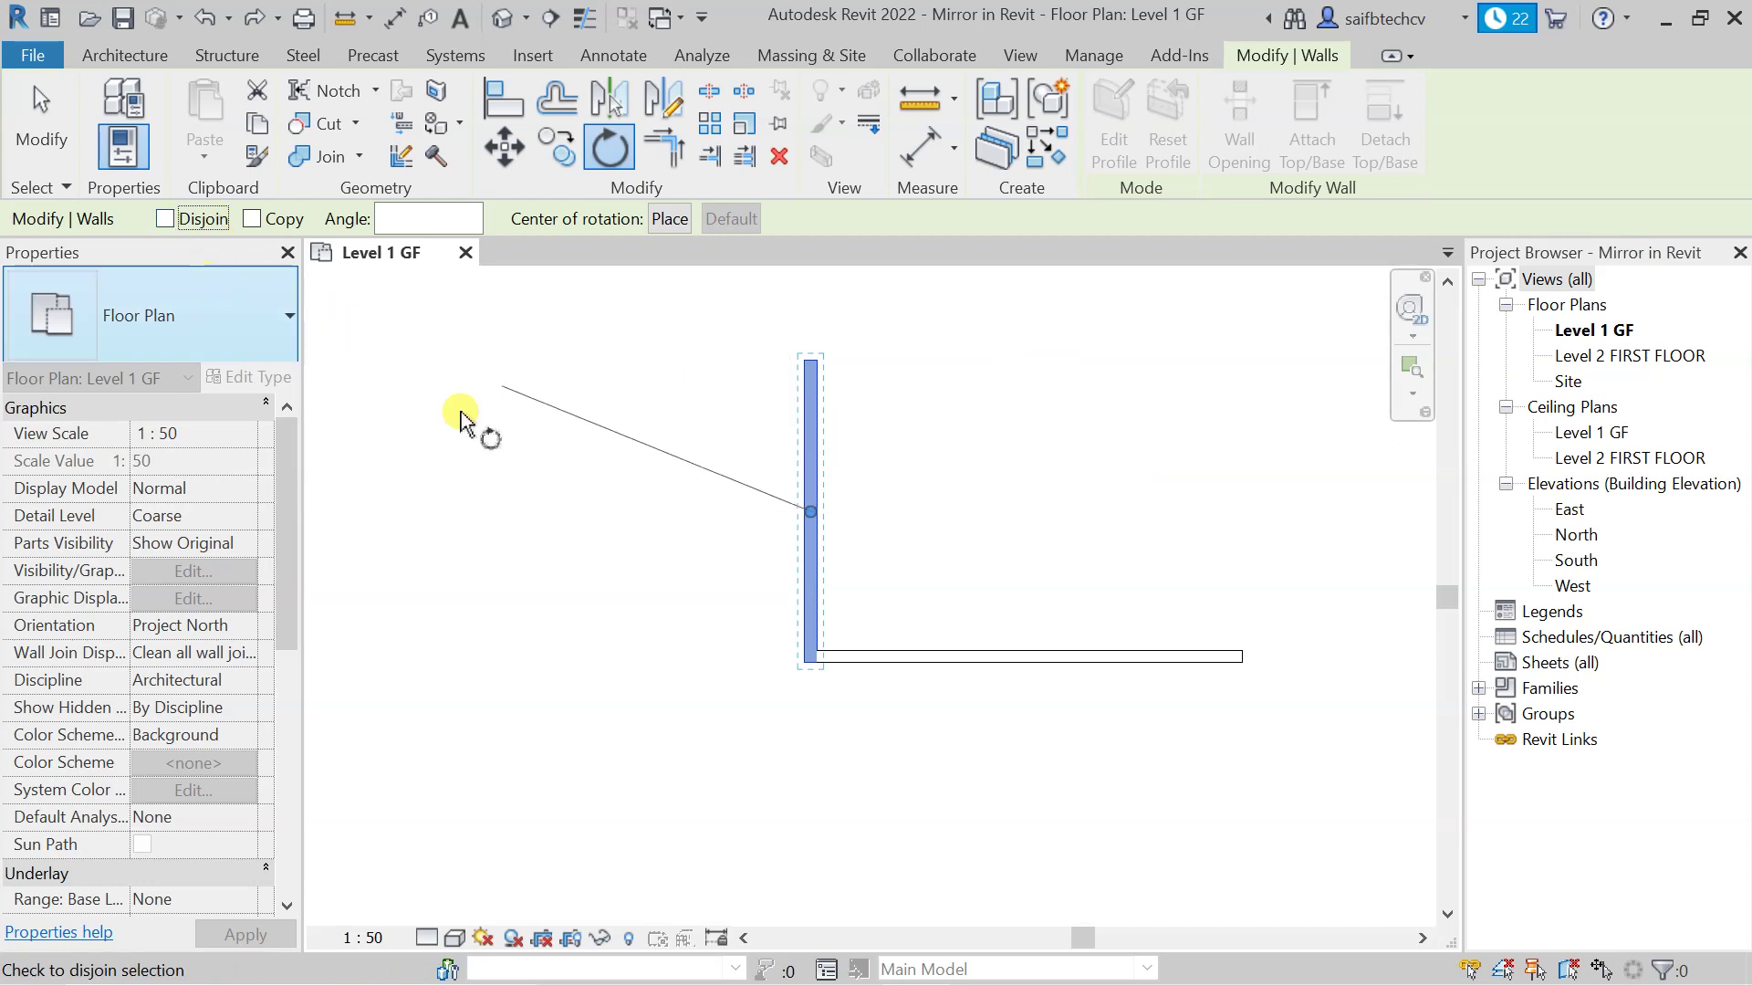
pyautogui.click(797, 671)
pyautogui.click(672, 649)
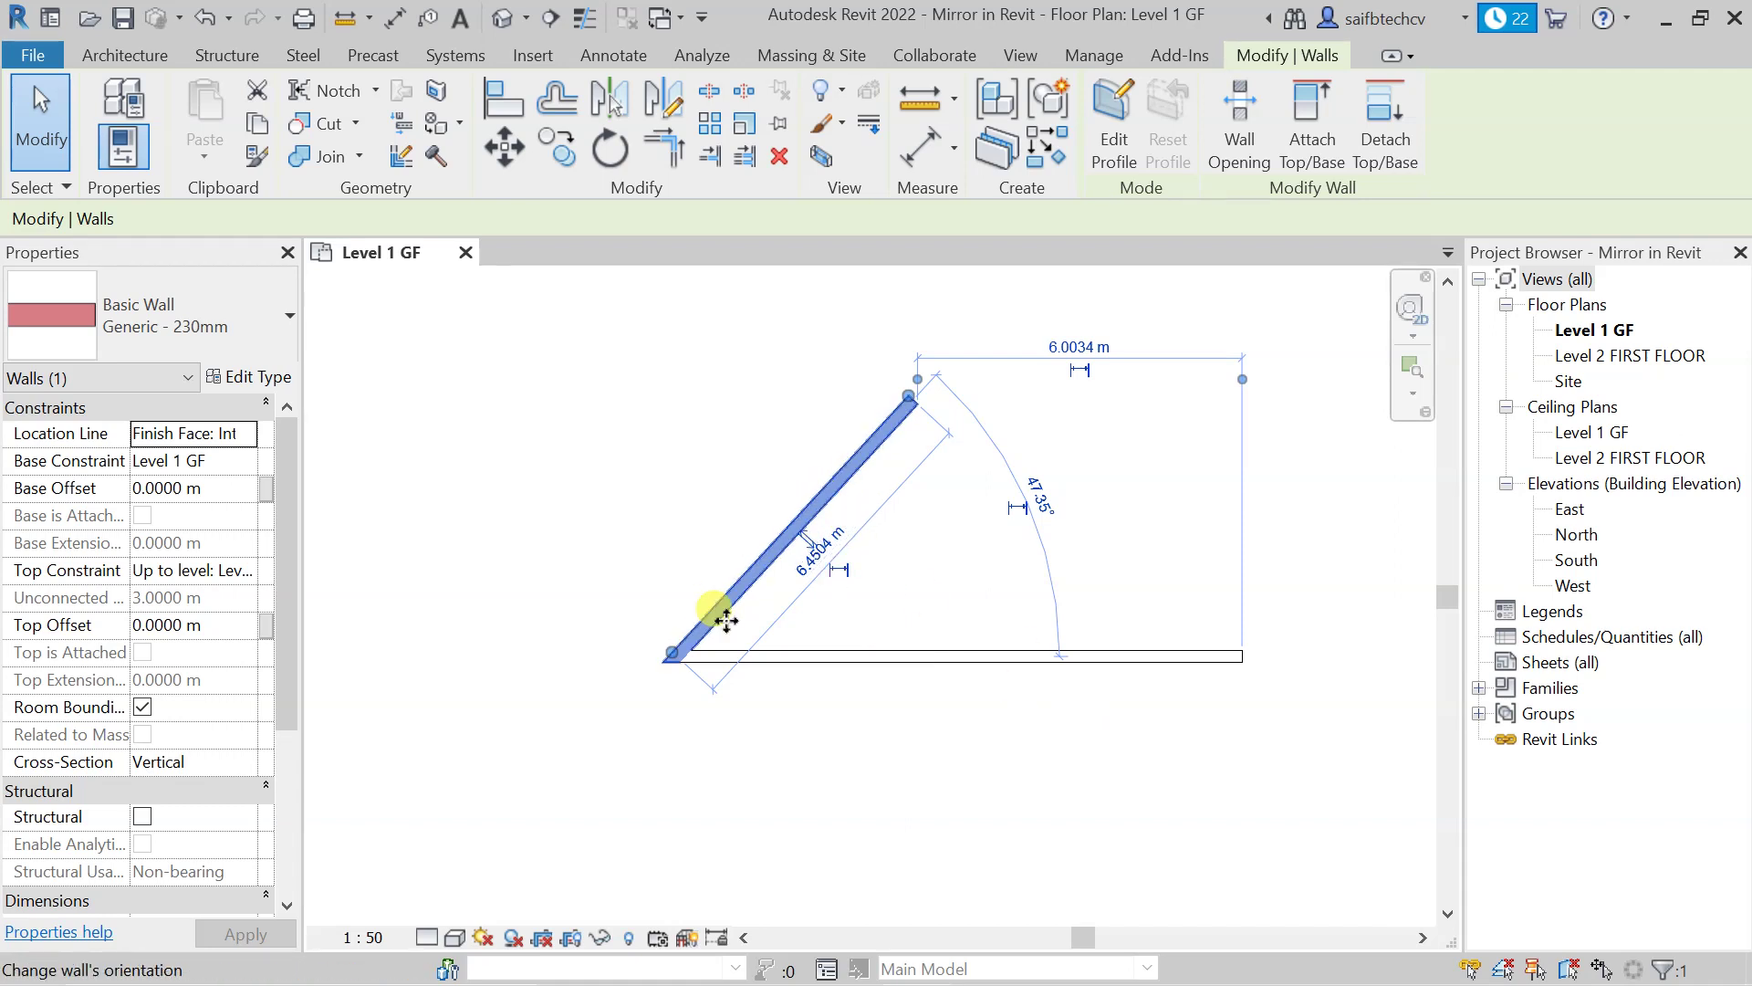
pyautogui.scroll(-3, 1064, 657)
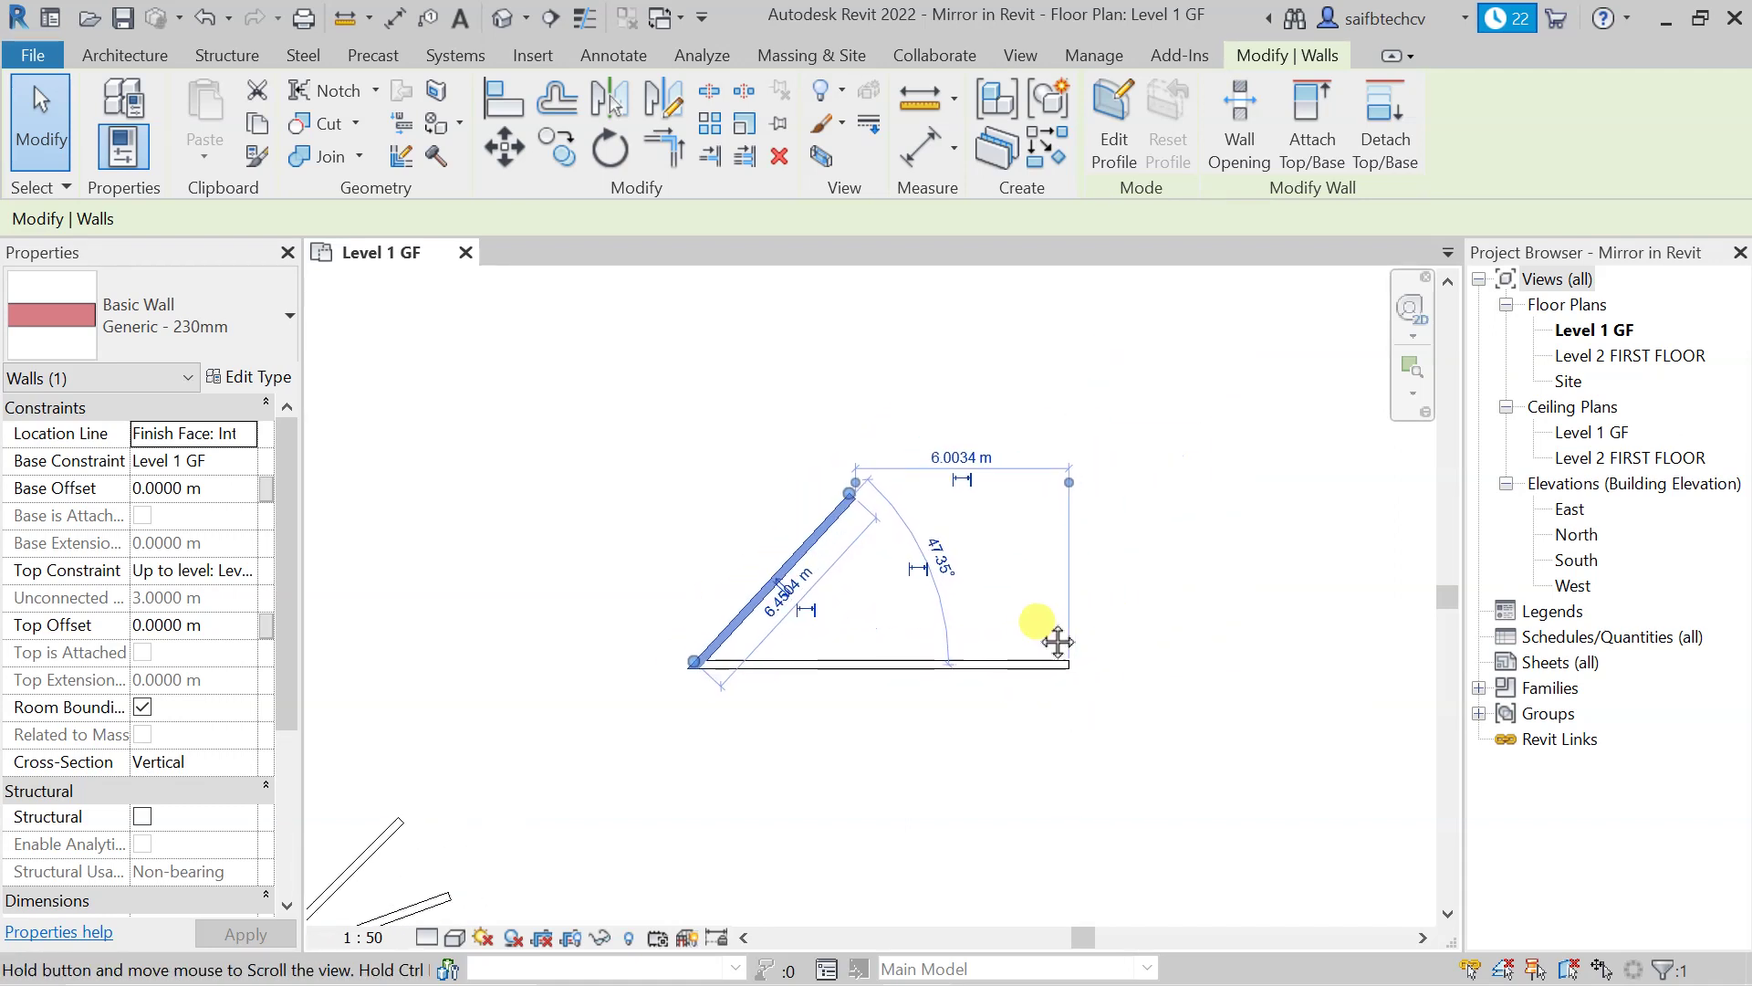